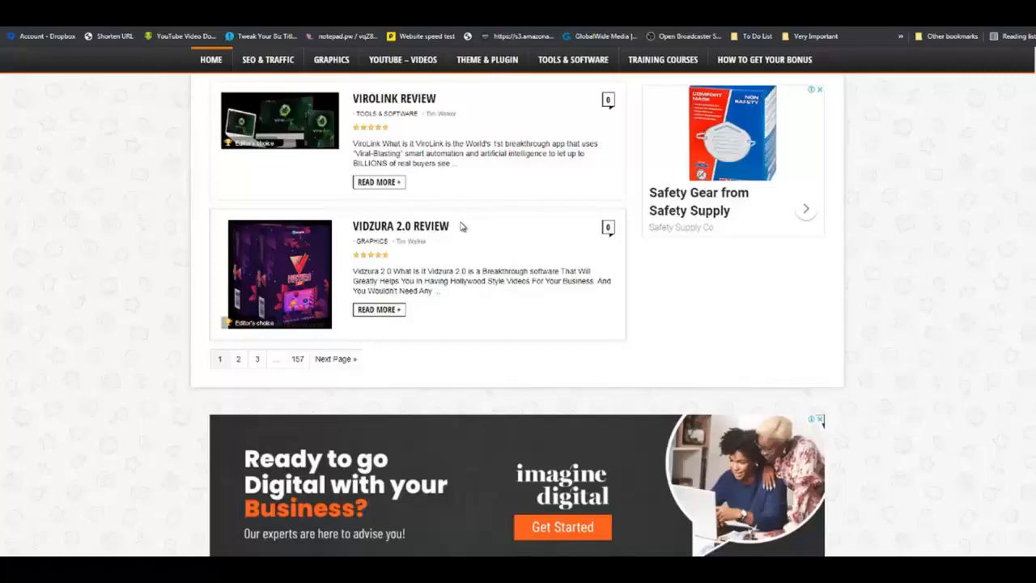
# Look through the latest posts on the software review blogs and request page 2 of the SPS Reviews listing, closing the NCH Software ad.
pyautogui.scroll(4, 462, 226)
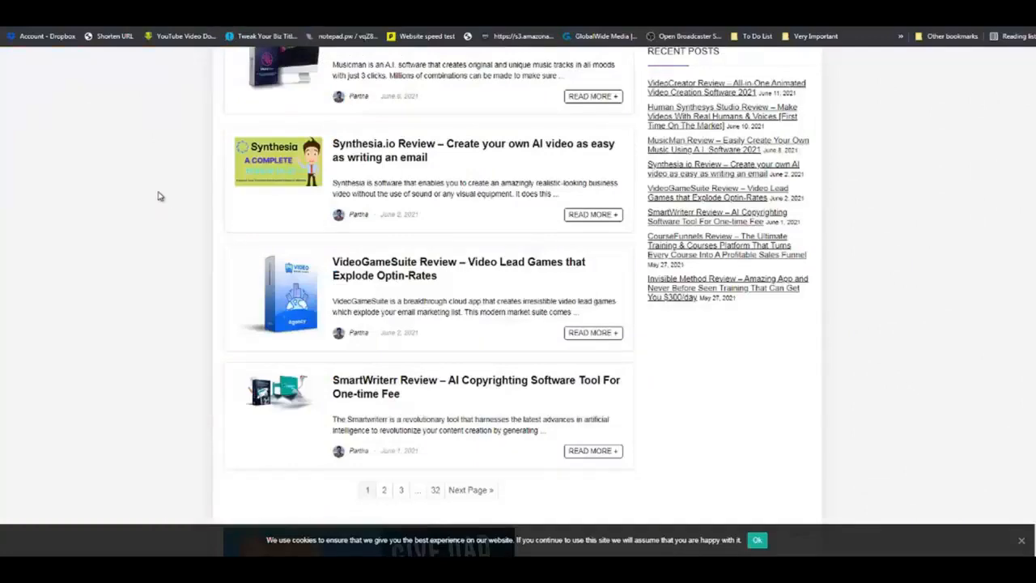
pyautogui.scroll(5, 160, 196)
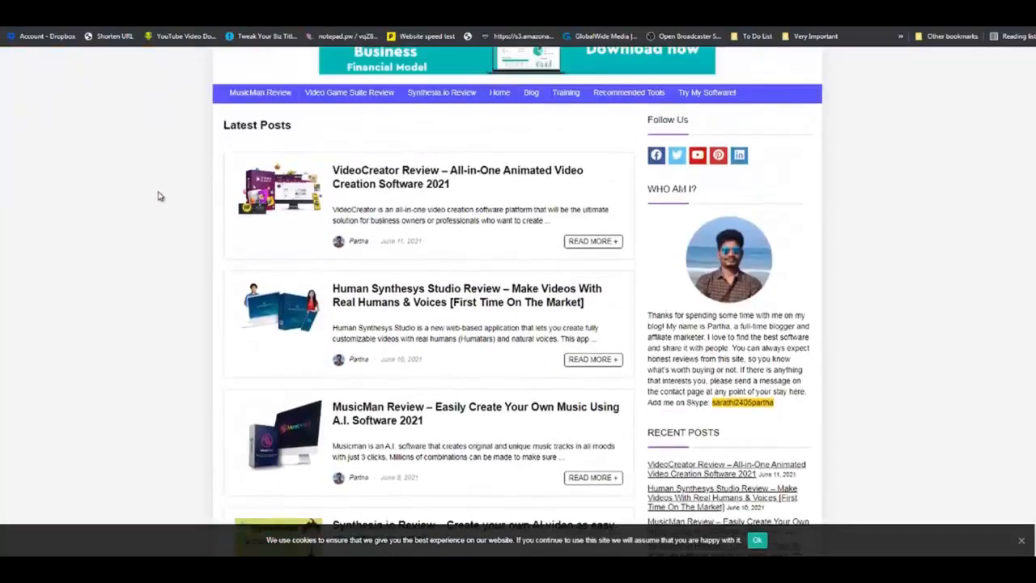
pyautogui.scroll(-7, 159, 195)
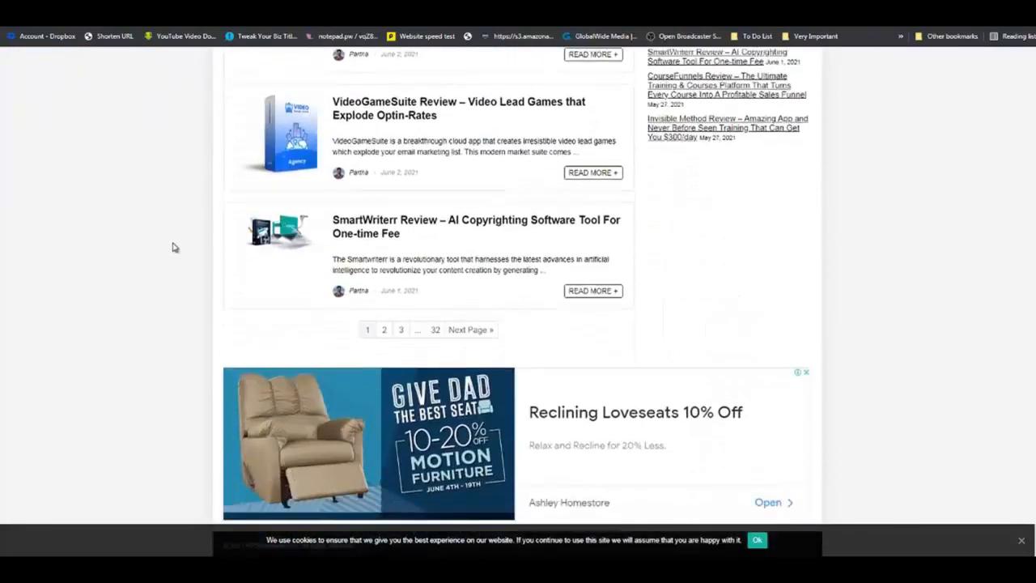
pyautogui.click(384, 326)
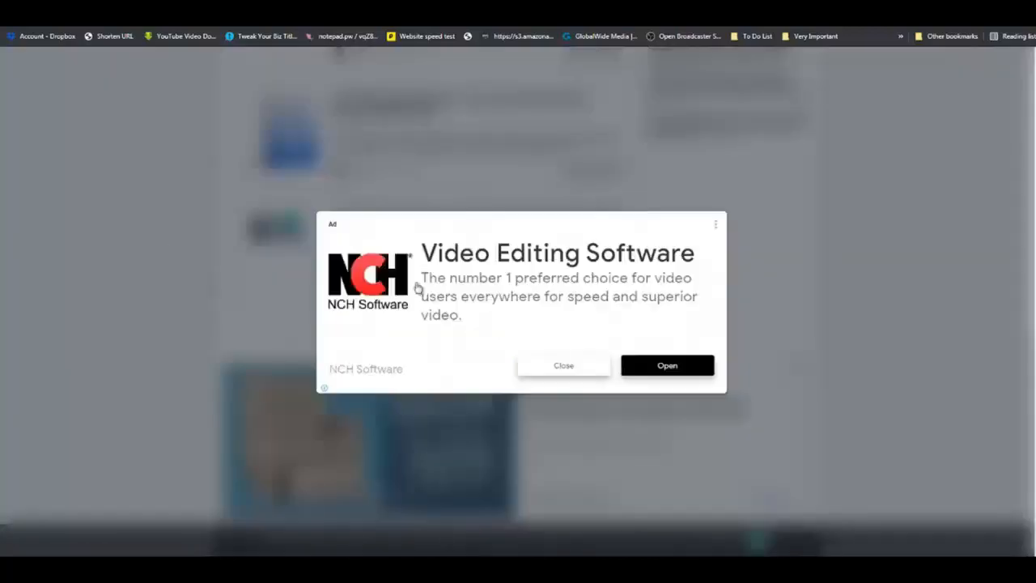
pyautogui.click(716, 226)
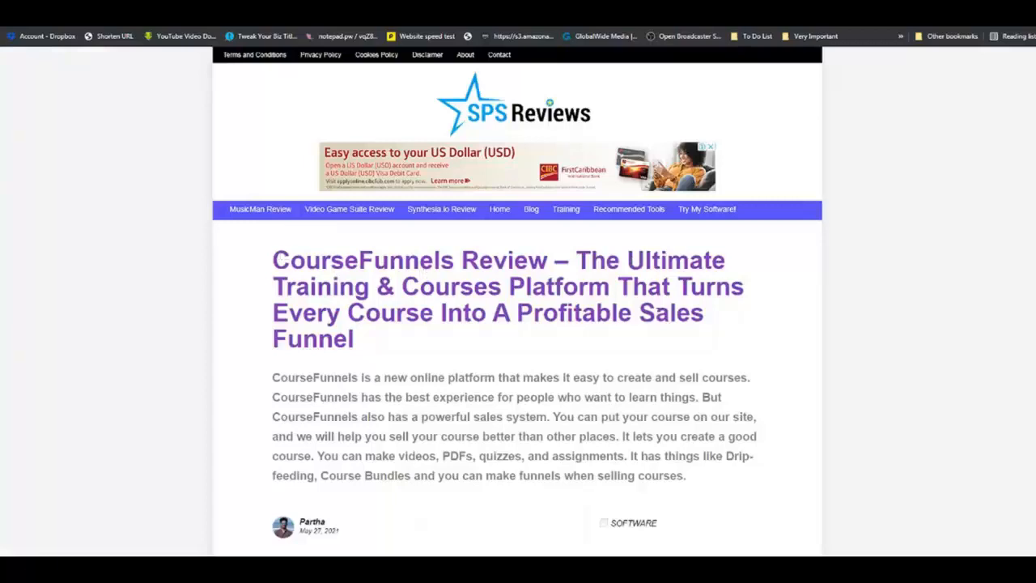
# Examine the CourseFunnels review's structure from the introduction and table of contents through the product overview, demo video and complete features breakdown.
pyautogui.scroll(-4, 676, 311)
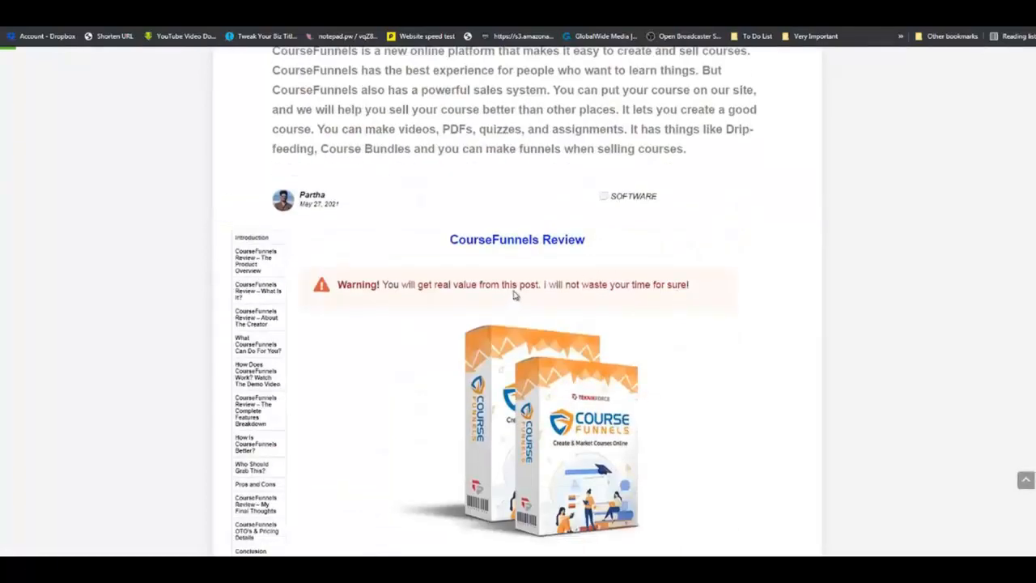
pyautogui.scroll(-1, 541, 330)
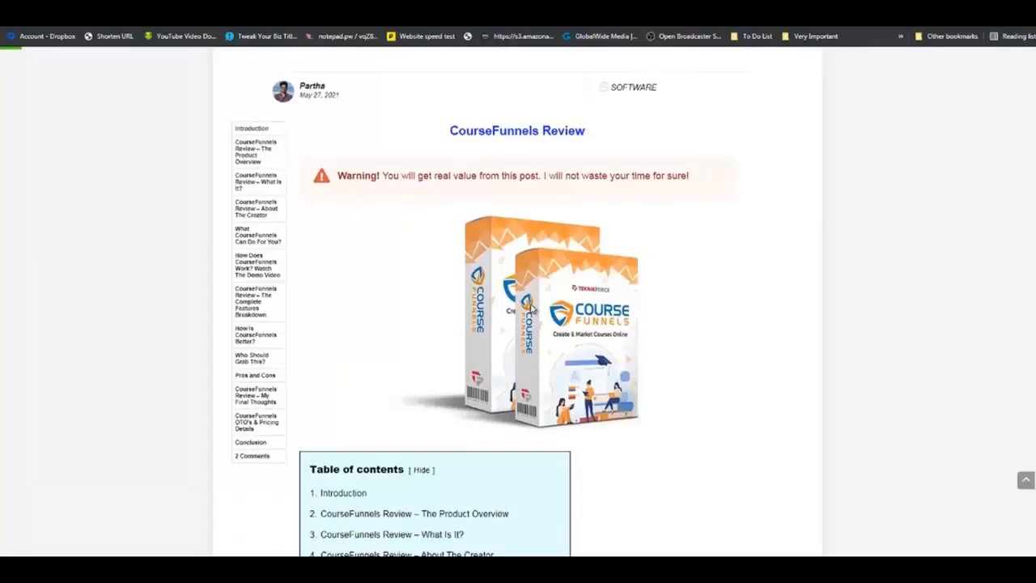
pyautogui.scroll(-3, 531, 308)
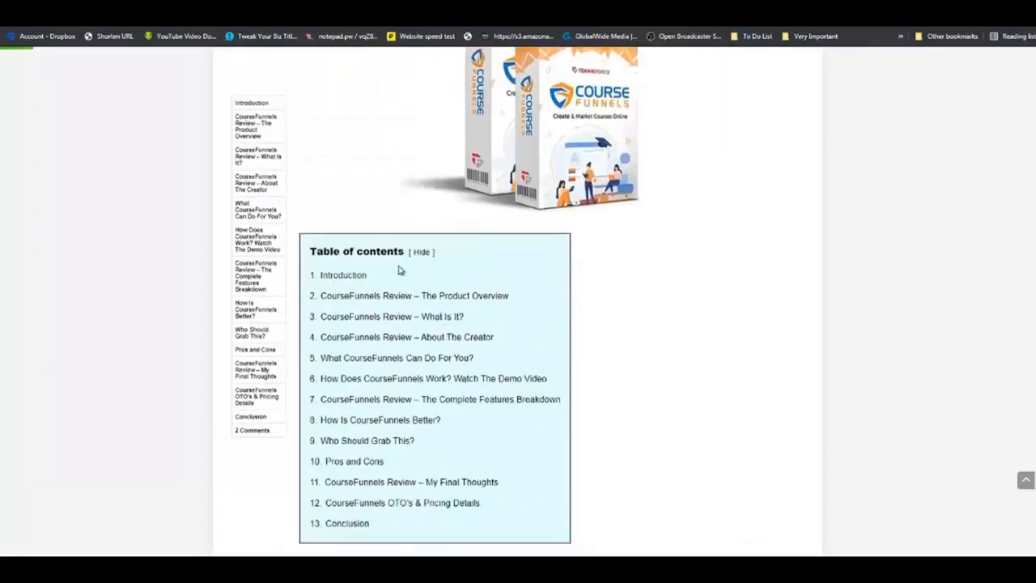
pyautogui.scroll(-9, 476, 253)
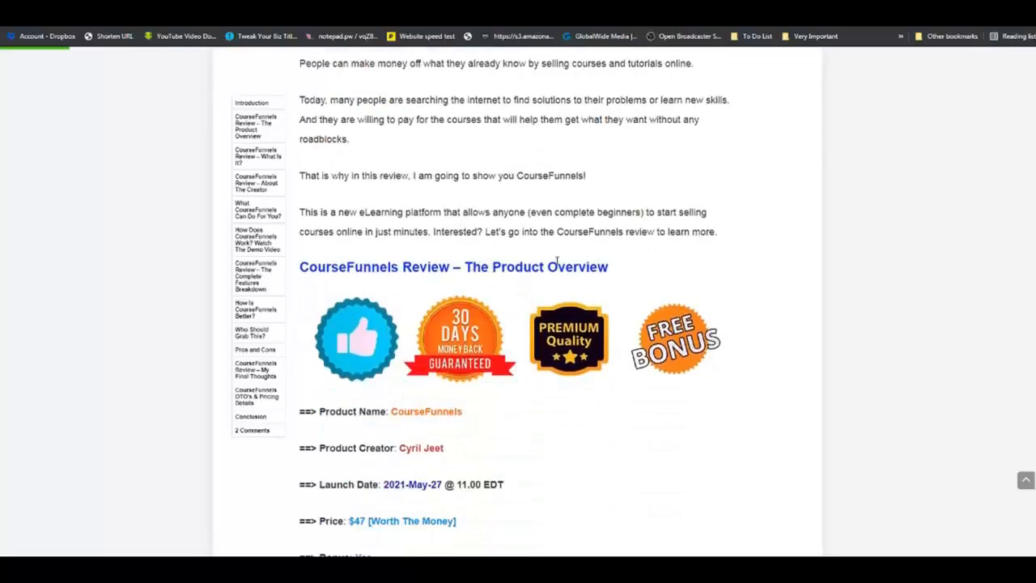
pyautogui.scroll(-5, 414, 353)
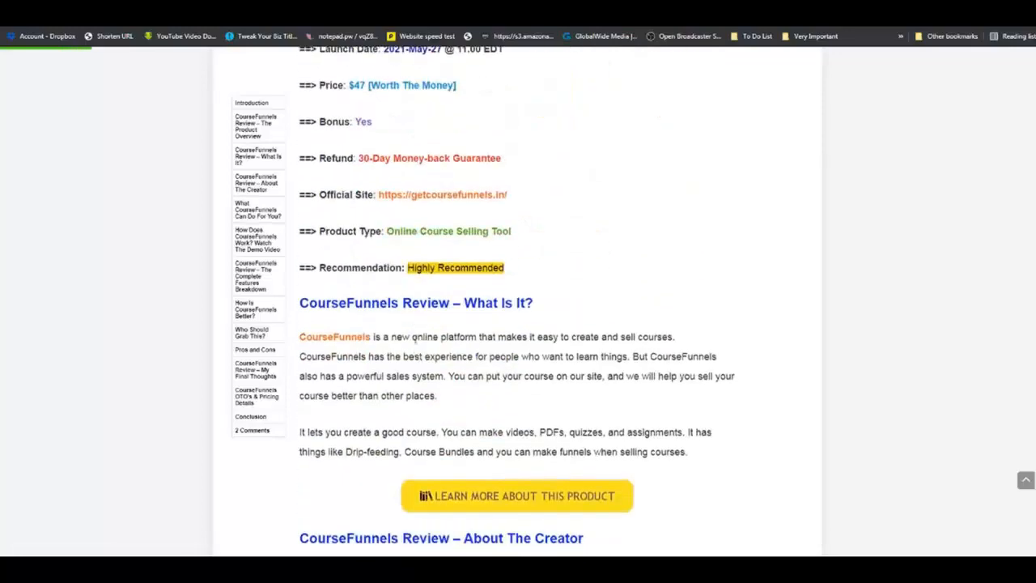
pyautogui.scroll(-3, 451, 311)
pyautogui.scroll(-12, 451, 311)
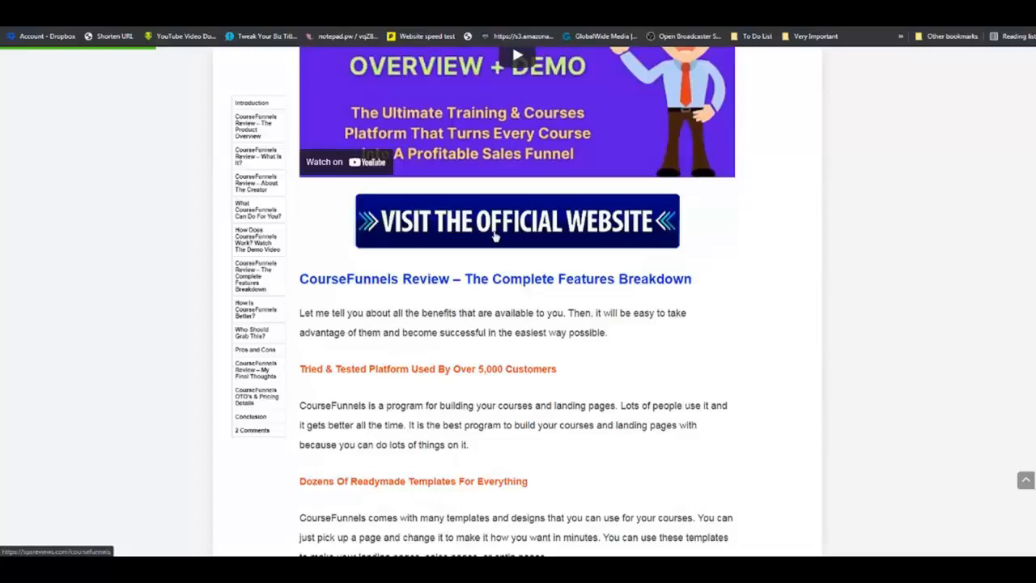
pyautogui.scroll(-3, 495, 234)
pyautogui.scroll(2, 509, 194)
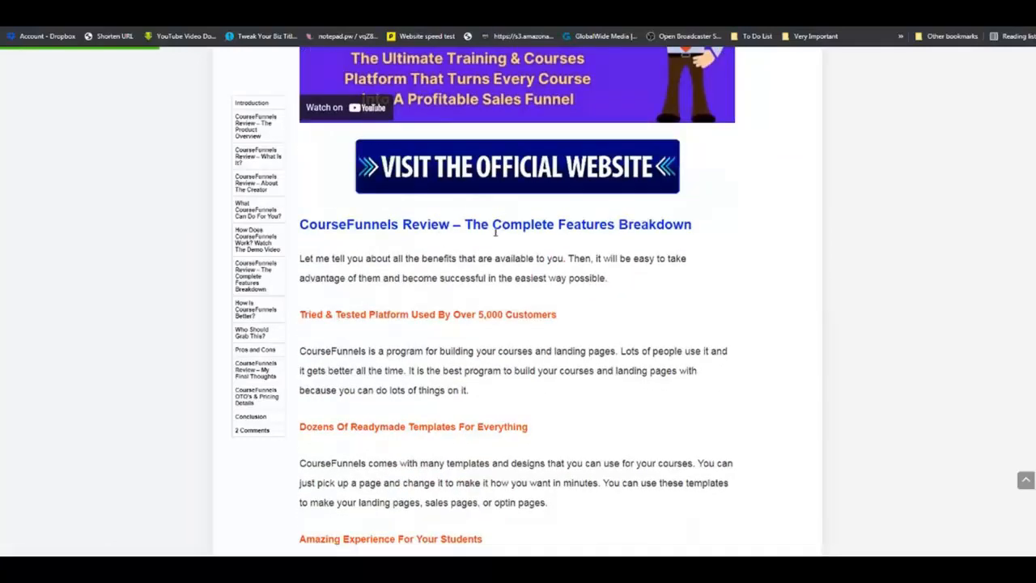
pyautogui.scroll(-1, 498, 316)
pyautogui.scroll(-1, 497, 316)
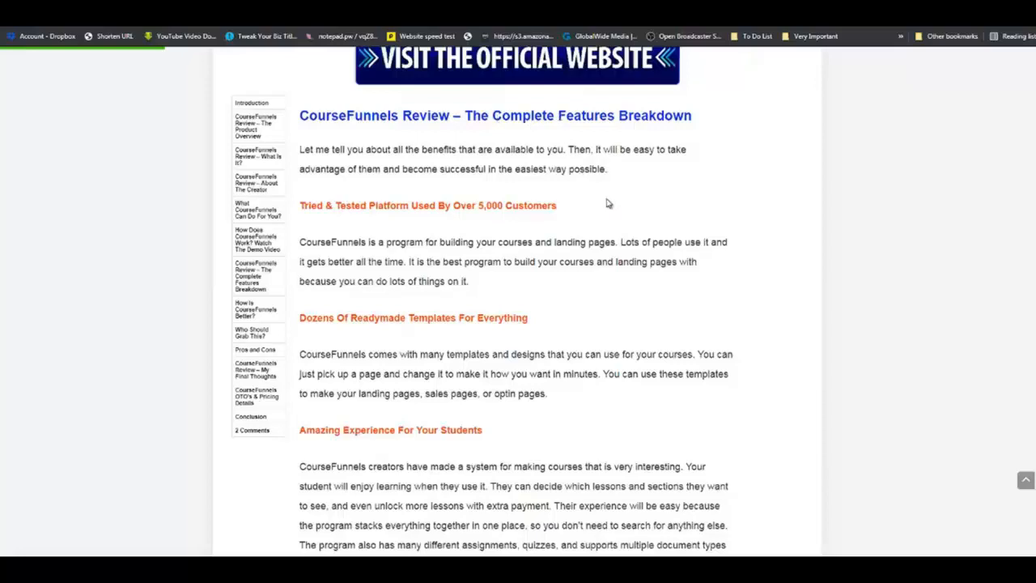
pyautogui.scroll(-14, 608, 203)
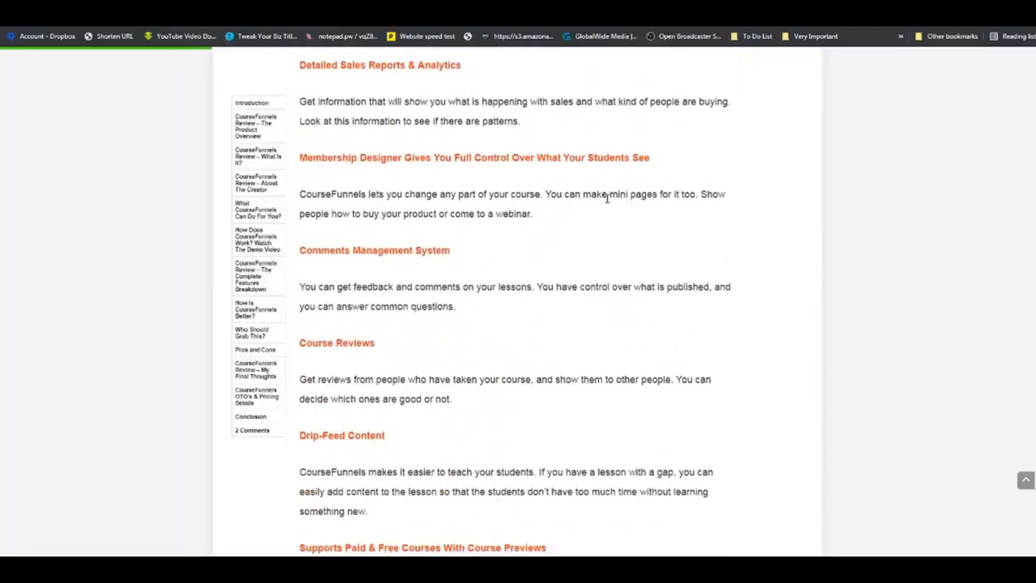
pyautogui.scroll(-15, 608, 203)
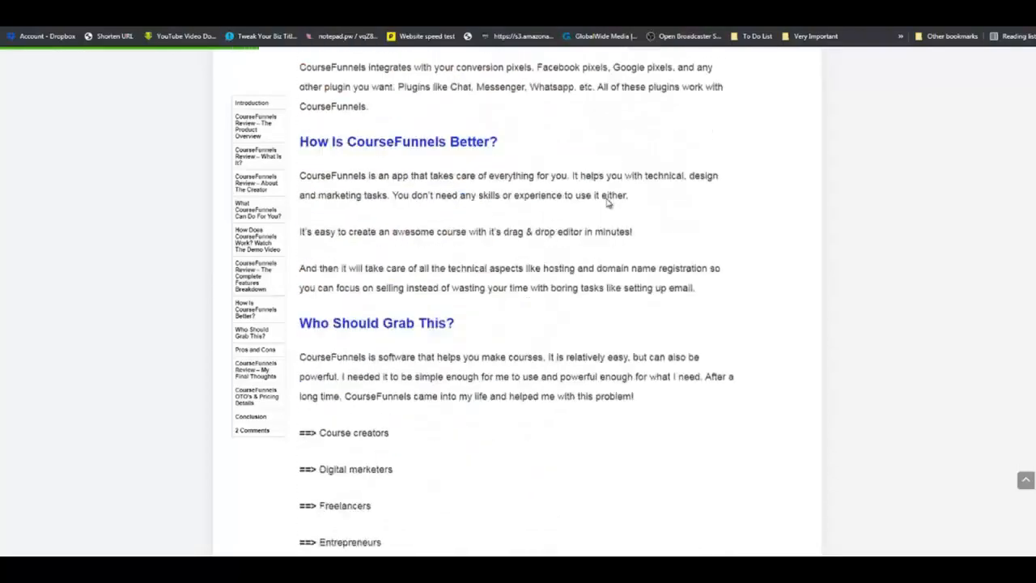
# Examine the CourseFunnels review's target audience, pros and cons, final thoughts, rating scores and OTO pricing sections.
pyautogui.scroll(-7, 609, 203)
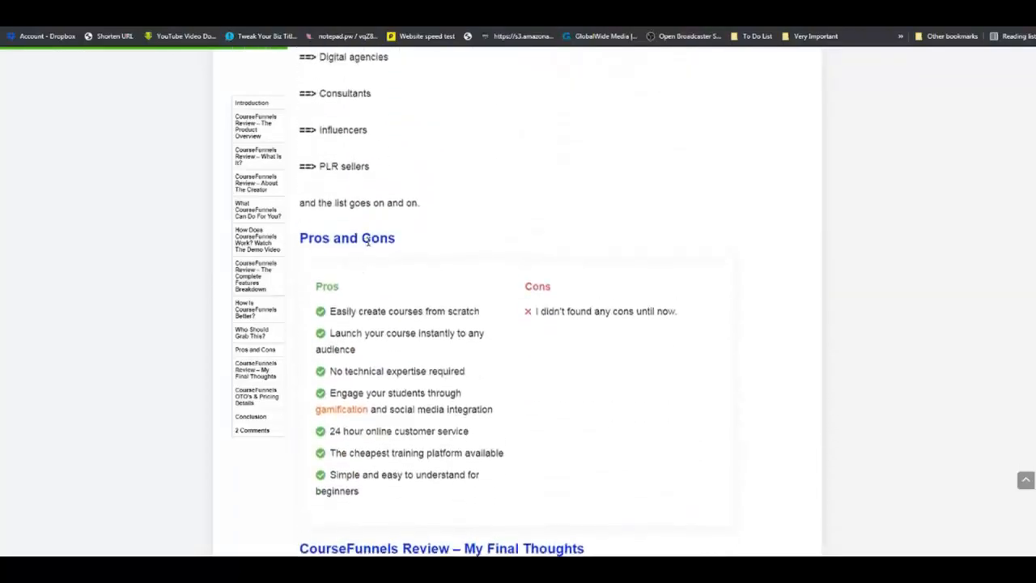
pyautogui.scroll(-2, 367, 241)
pyautogui.scroll(-4, 450, 256)
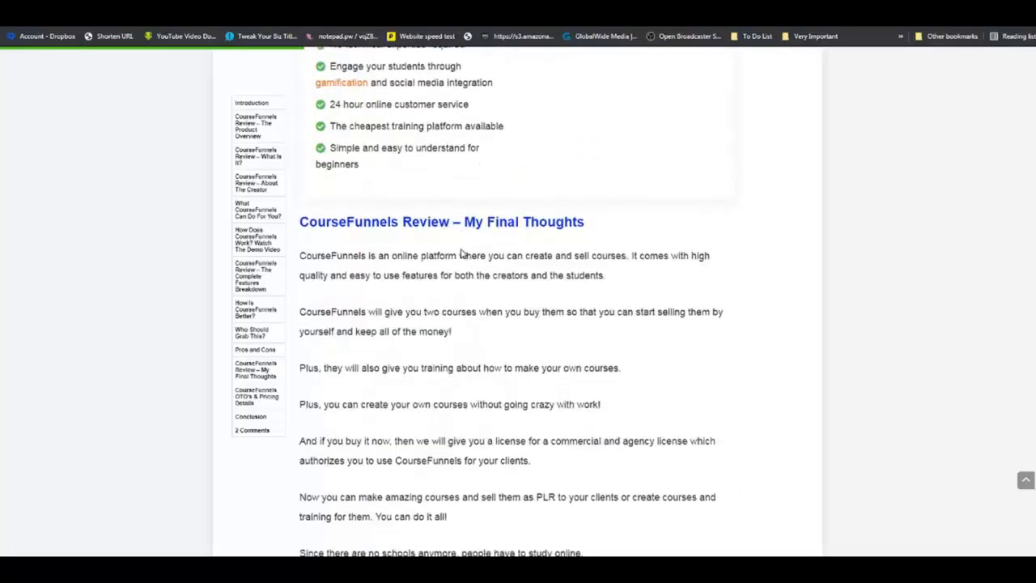
pyautogui.scroll(-5, 453, 270)
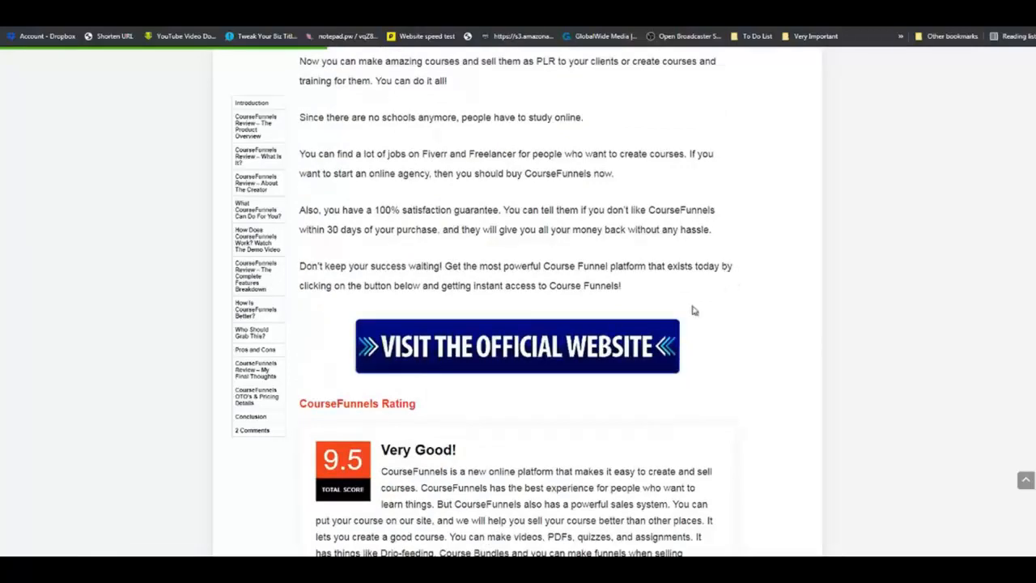
pyautogui.scroll(5, 750, 254)
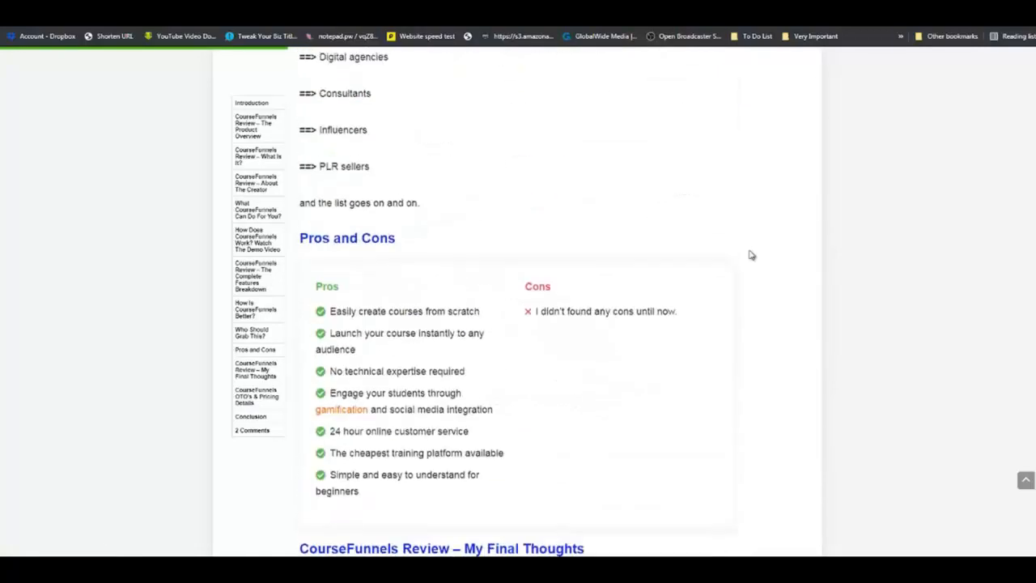
pyautogui.scroll(-10, 753, 268)
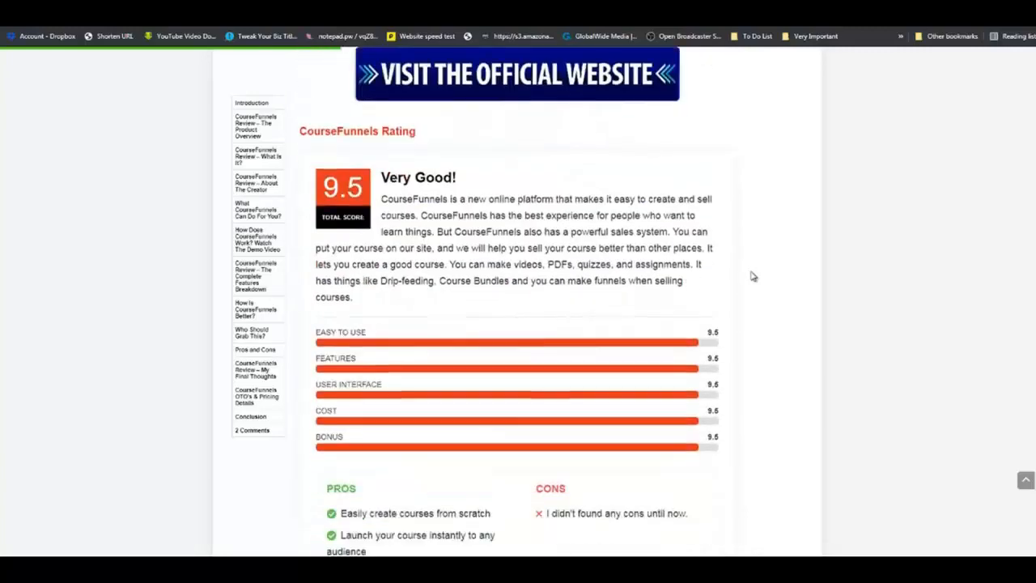
pyautogui.scroll(2, 751, 275)
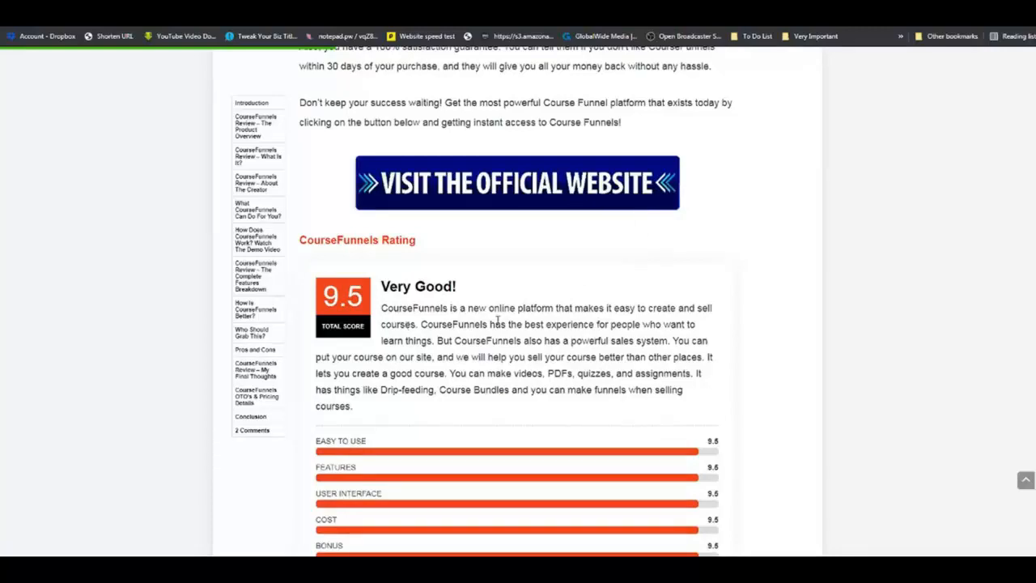
pyautogui.scroll(-3, 499, 320)
pyautogui.scroll(-7, 507, 343)
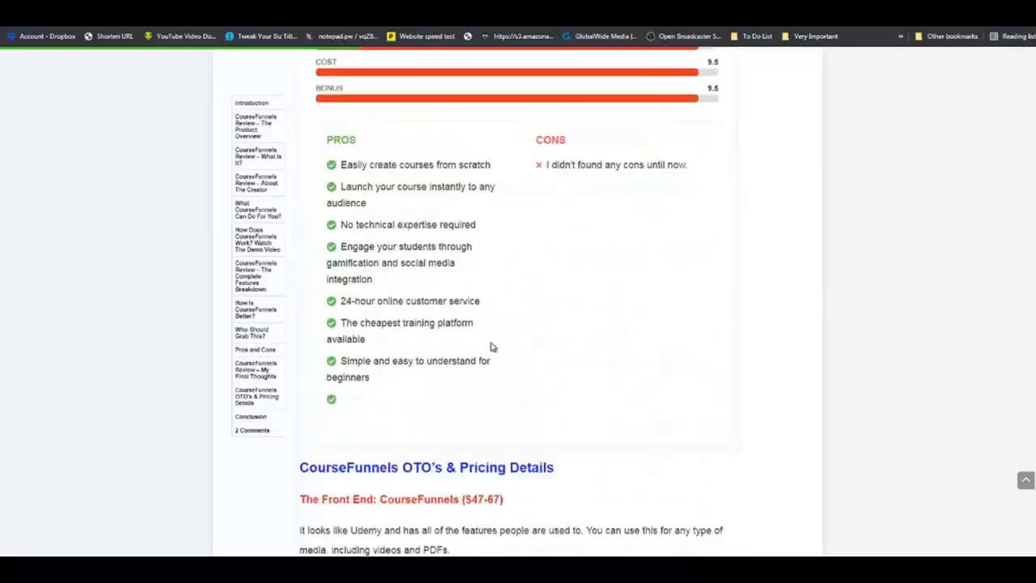
pyautogui.scroll(-10, 491, 345)
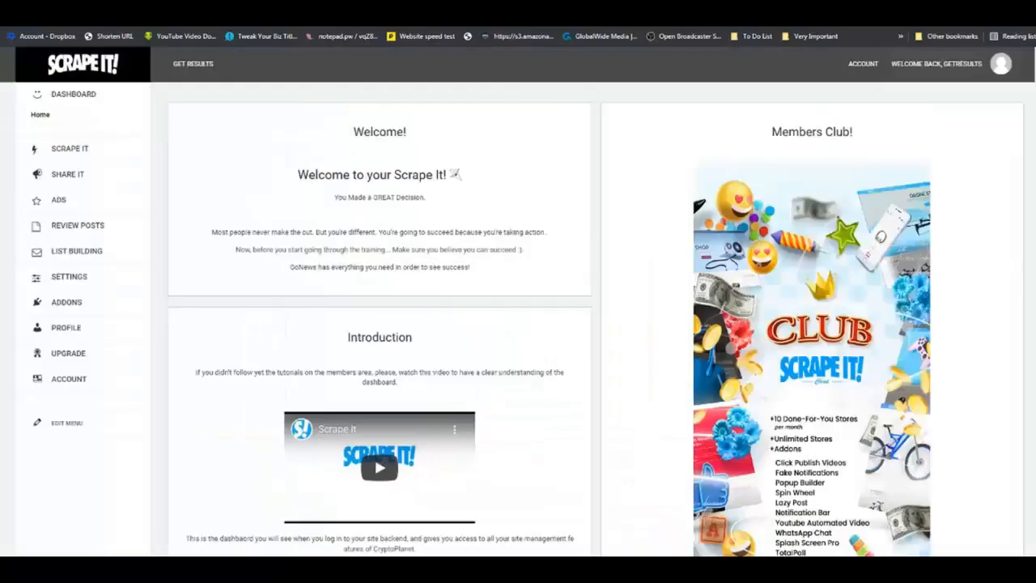
# Open the Scrape It Options page and add the ScrapeIt bookmarklet to the browser's bookmarks bar.
pyautogui.click(71, 152)
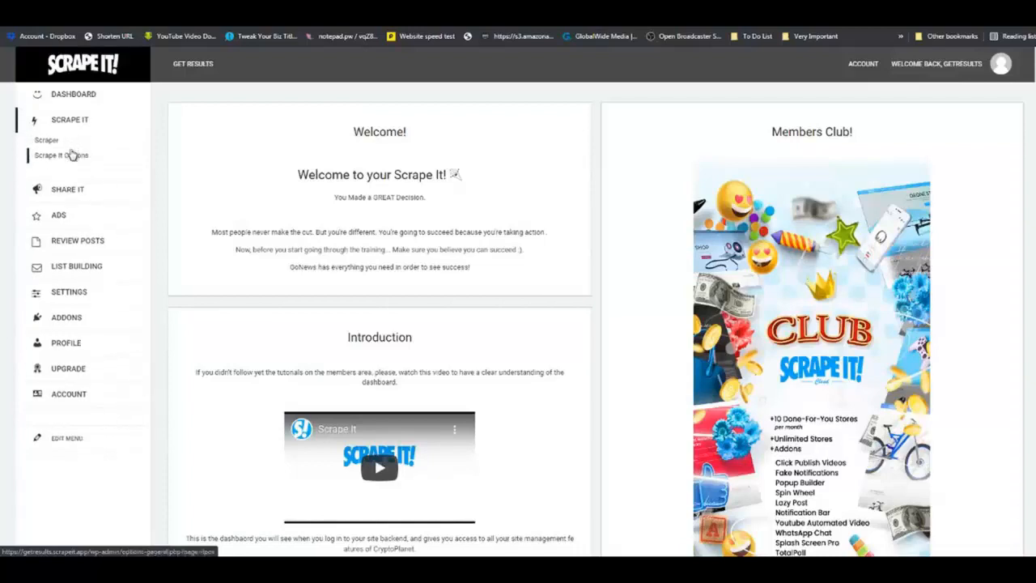
pyautogui.click(54, 157)
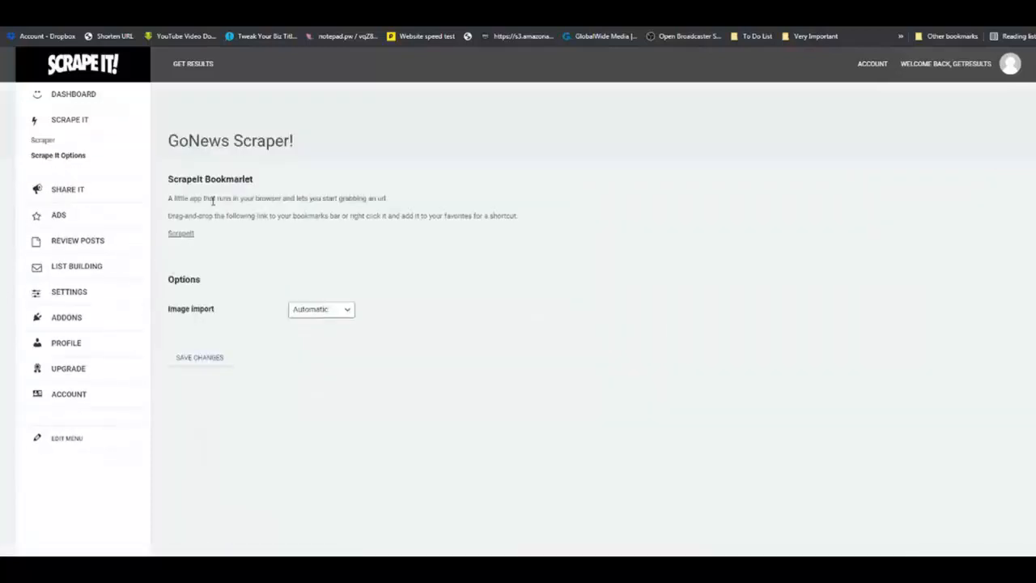
pyautogui.moveTo(182, 235); pyautogui.dragTo(300, 40)
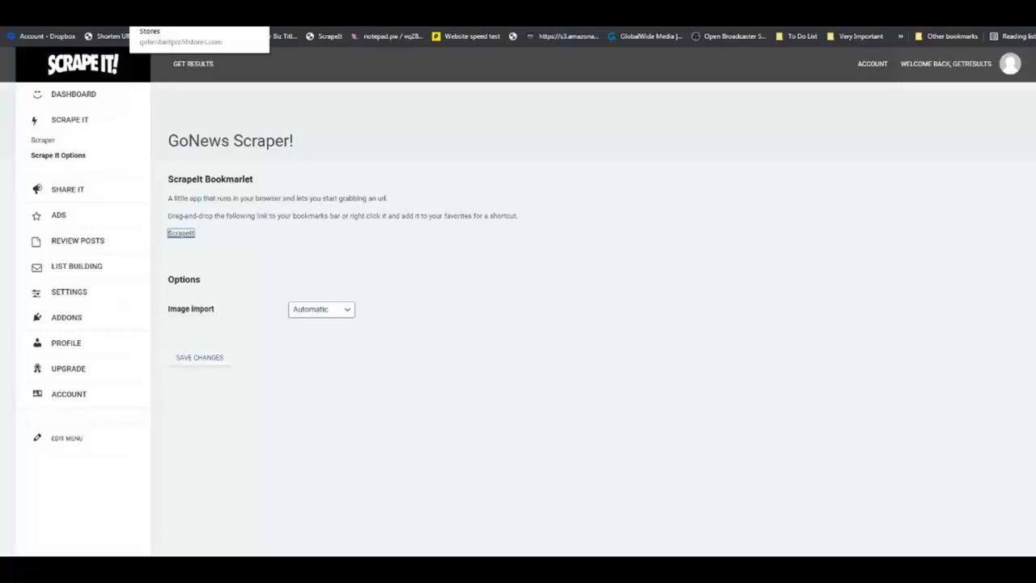
# Scrape the getinstantprofitstores.com sales page with the ScrapeIt bookmarklet and shorten the post title to "Instant Profit Stores".
pyautogui.click(146, 35)
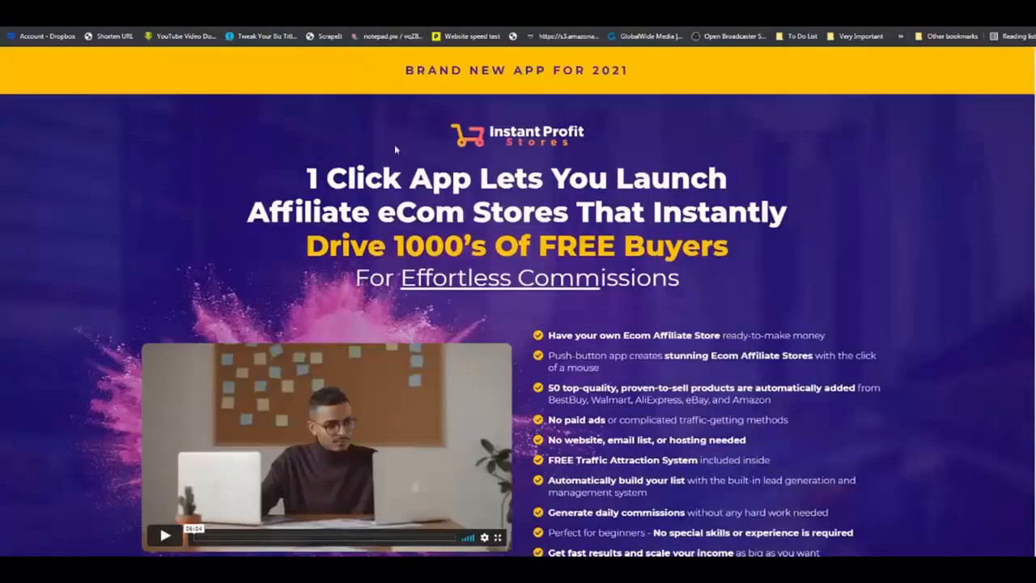
pyautogui.click(329, 38)
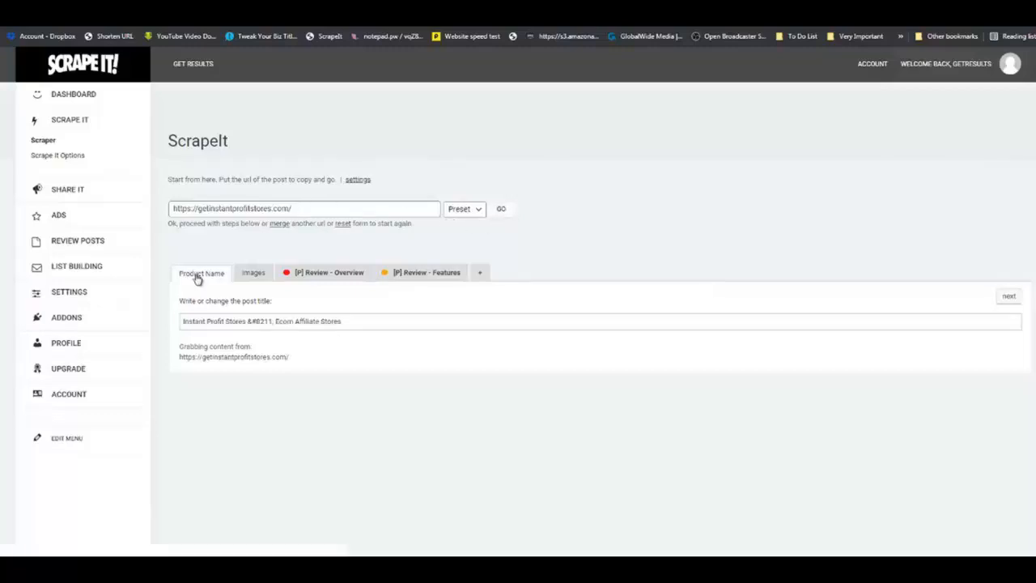
pyautogui.moveTo(248, 321); pyautogui.dragTo(340, 320)
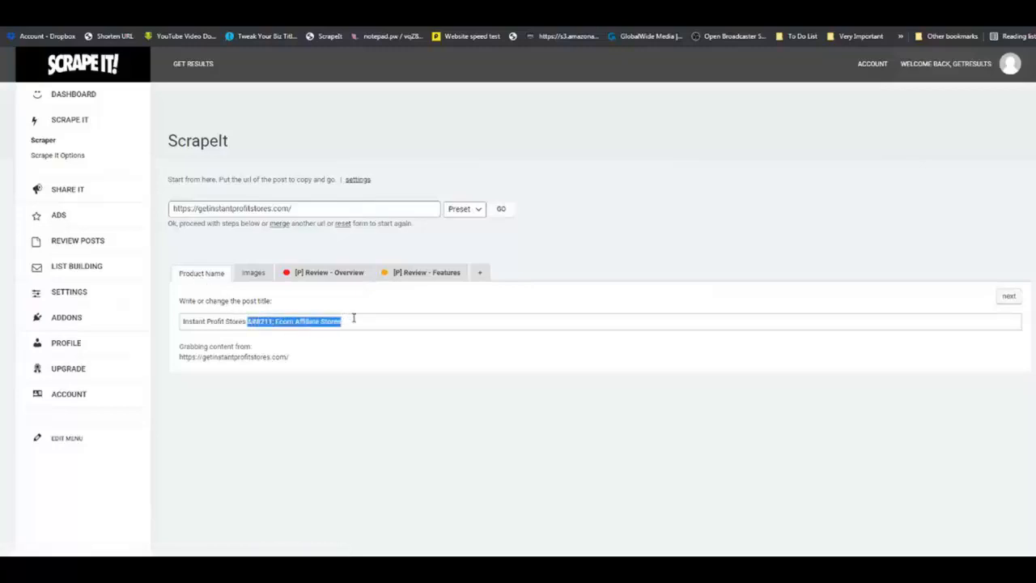
pyautogui.press('BackSpace')
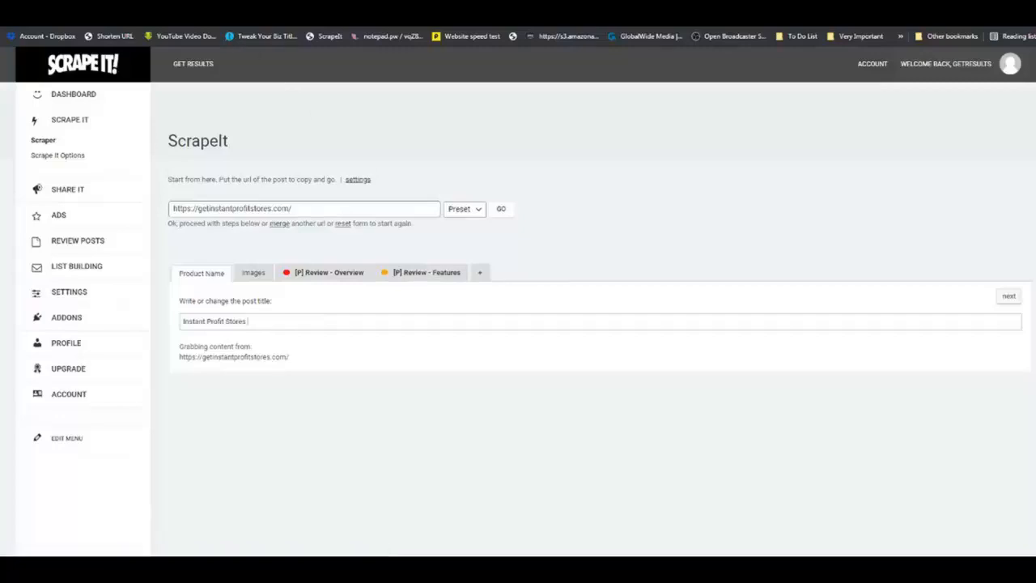
# Recheck the pricing, rating and pros and cons sections of the CourseFunnels review, and look through the Instant Profit Stores sales page.
pyautogui.click(538, 5)
pyautogui.scroll(4, 422, 315)
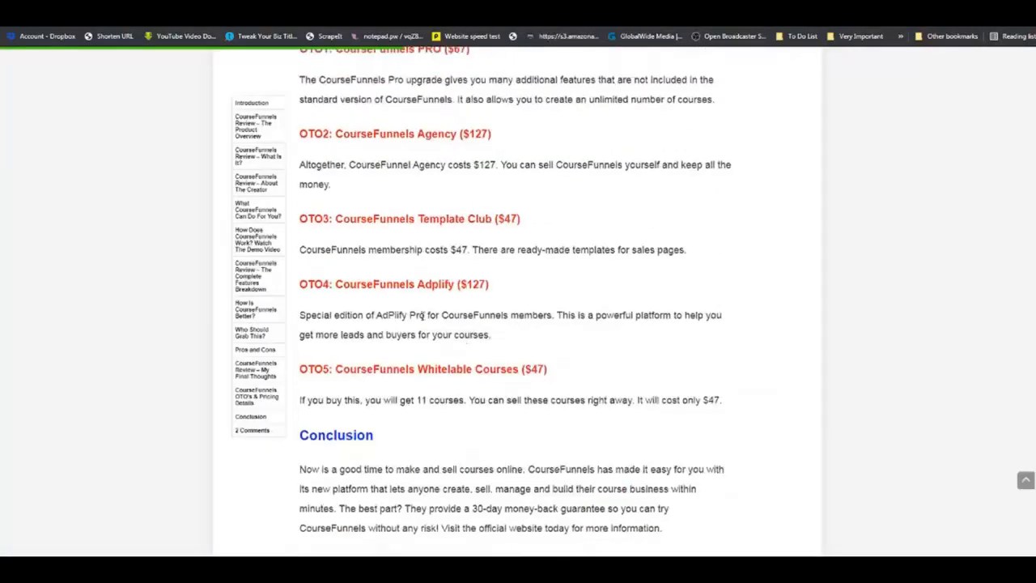
pyautogui.scroll(15, 422, 315)
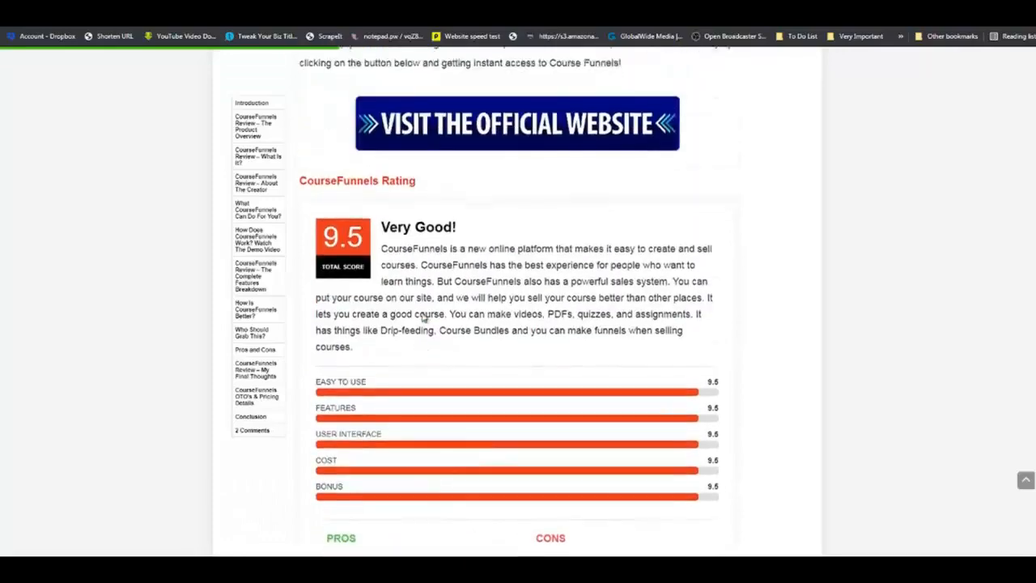
pyautogui.scroll(15, 422, 318)
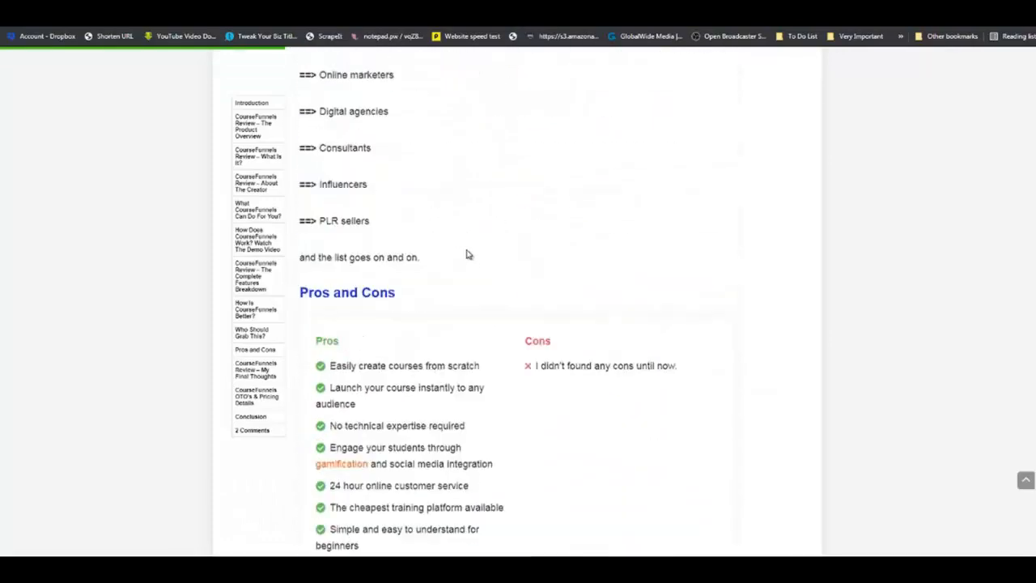
pyautogui.scroll(-3, 465, 329)
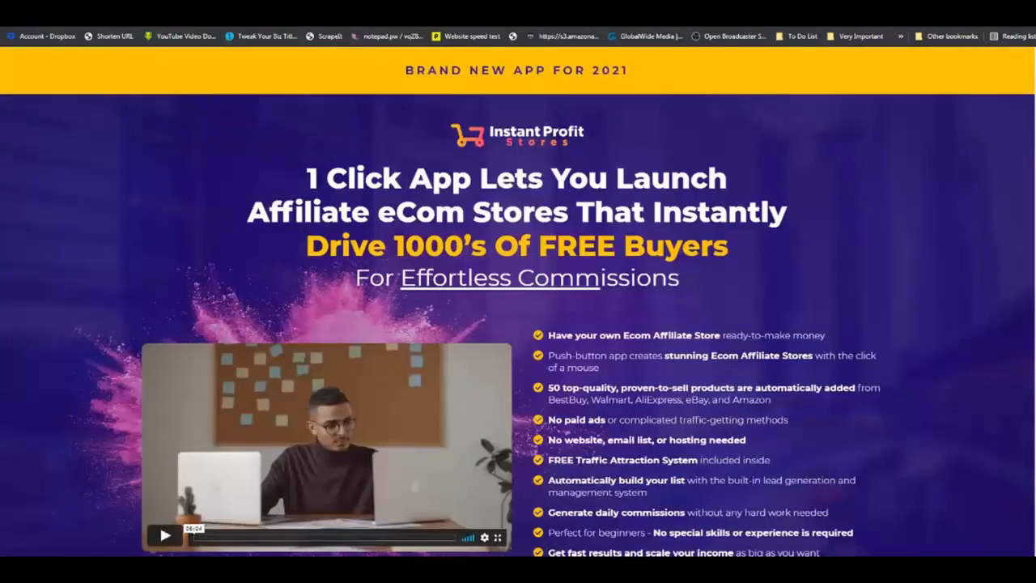
pyautogui.scroll(-20, 518, 301)
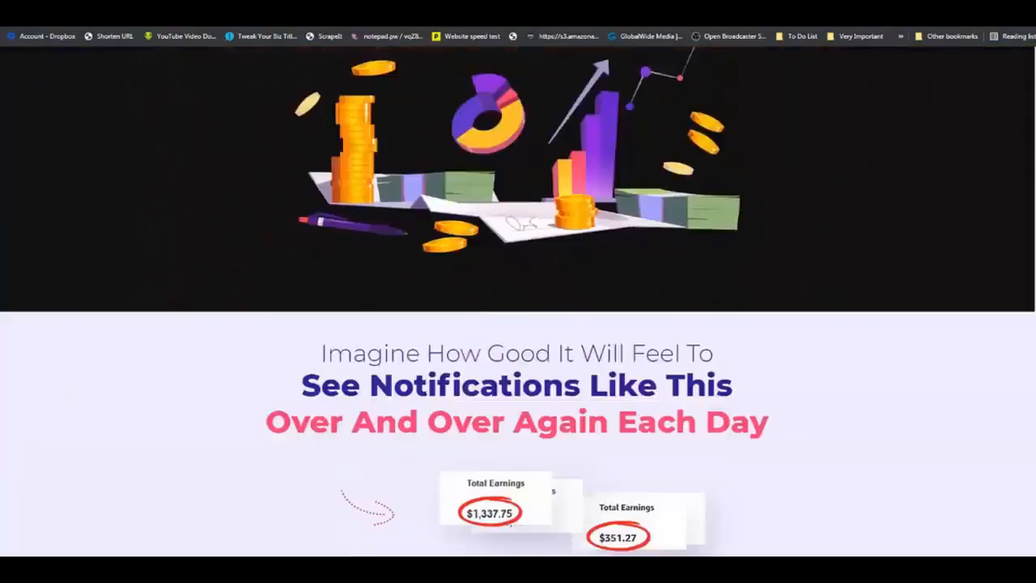
# Examine the bonuses and the "Here's Everything You Get Today" list on the Instant Profit Stores sales page.
pyautogui.scroll(-20, 518, 302)
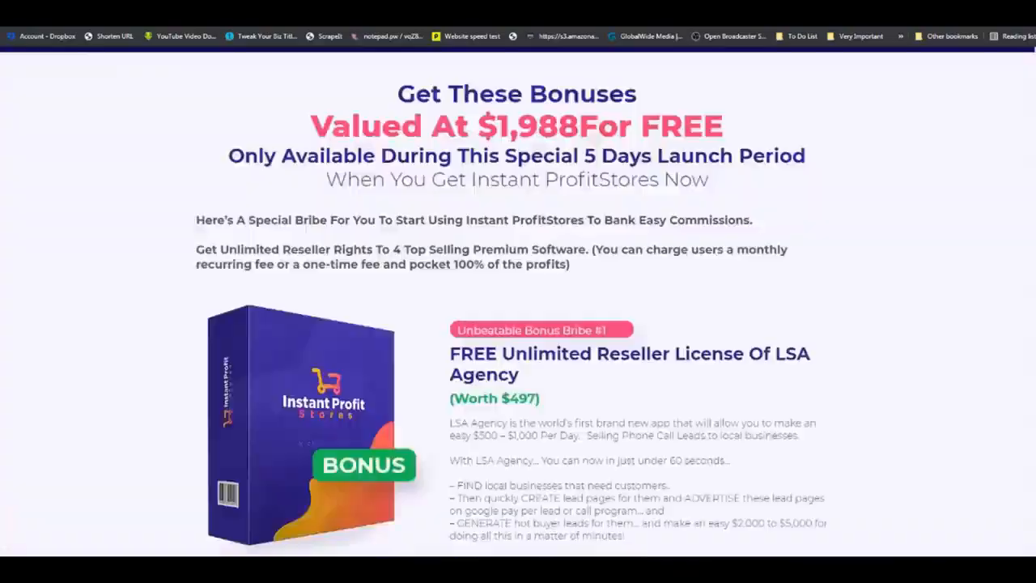
pyautogui.scroll(-20, 518, 301)
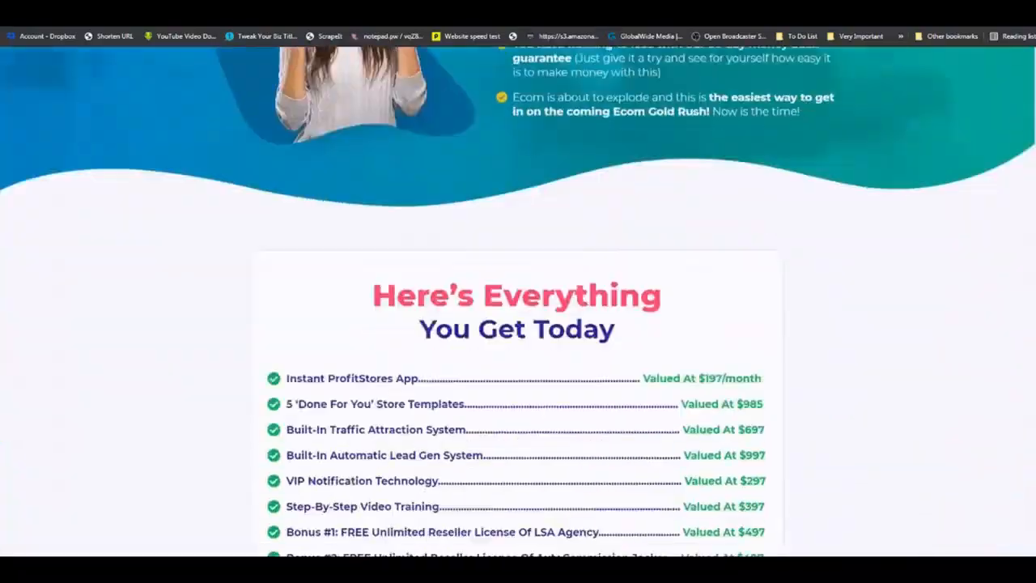
pyautogui.scroll(-8, 518, 301)
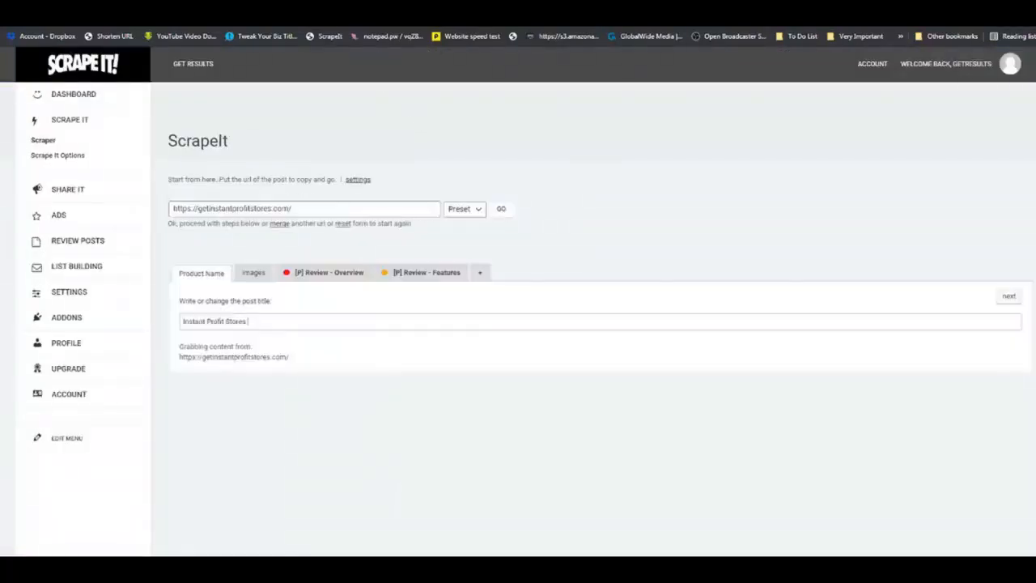
# Add two sections to the scraped post, named "[P] Review - Bonuses" and "[P] Review - FAQ".
pyautogui.click(480, 275)
pyautogui.click(463, 76)
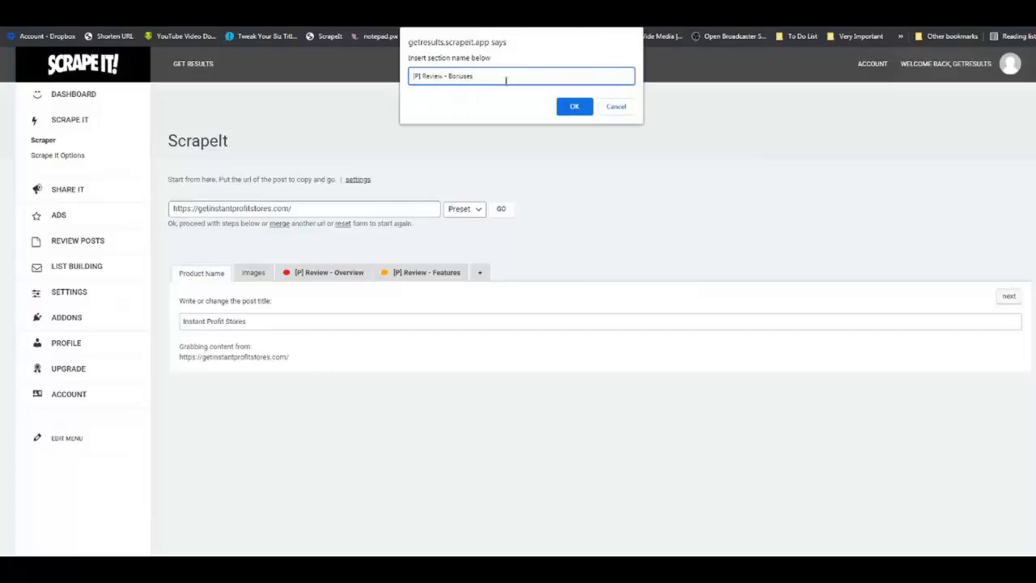
pyautogui.click(574, 107)
pyautogui.click(577, 278)
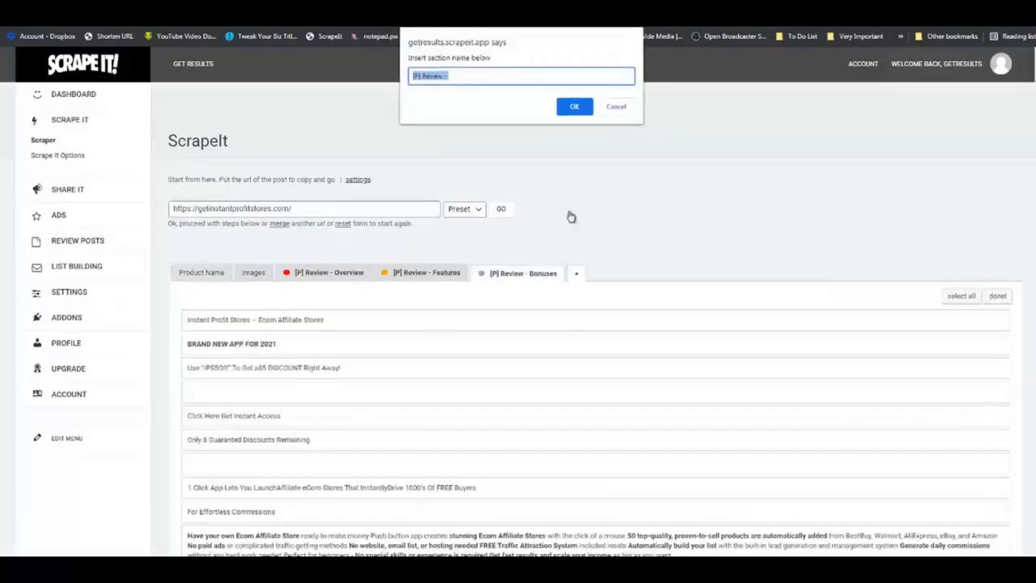
pyautogui.click(505, 76)
pyautogui.press('Return')
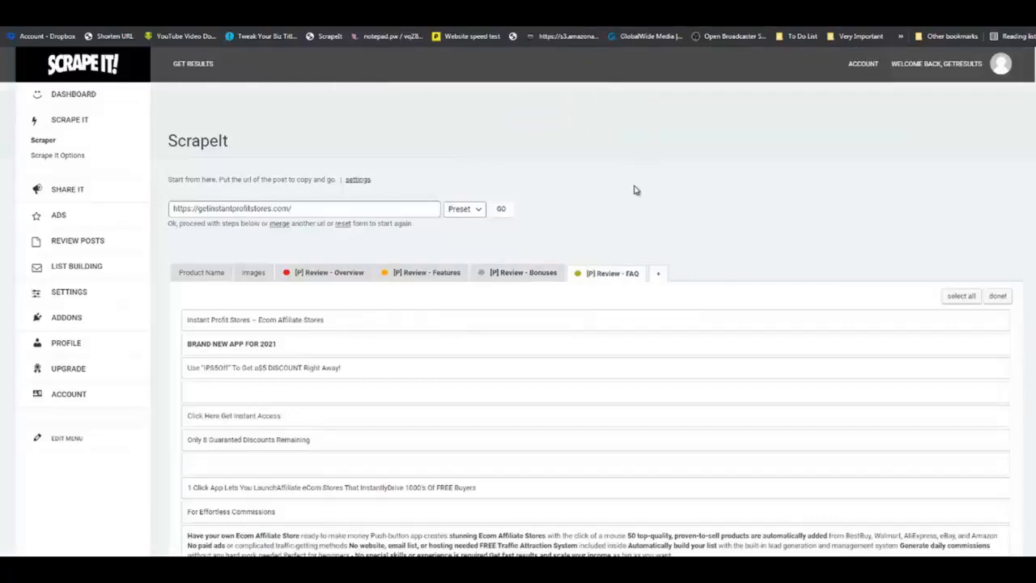
# From the scraped images, select the 1545x758 product box picture and the man on the red heart-shaped background.
pyautogui.scroll(-1, 640, 198)
pyautogui.scroll(-2, 637, 202)
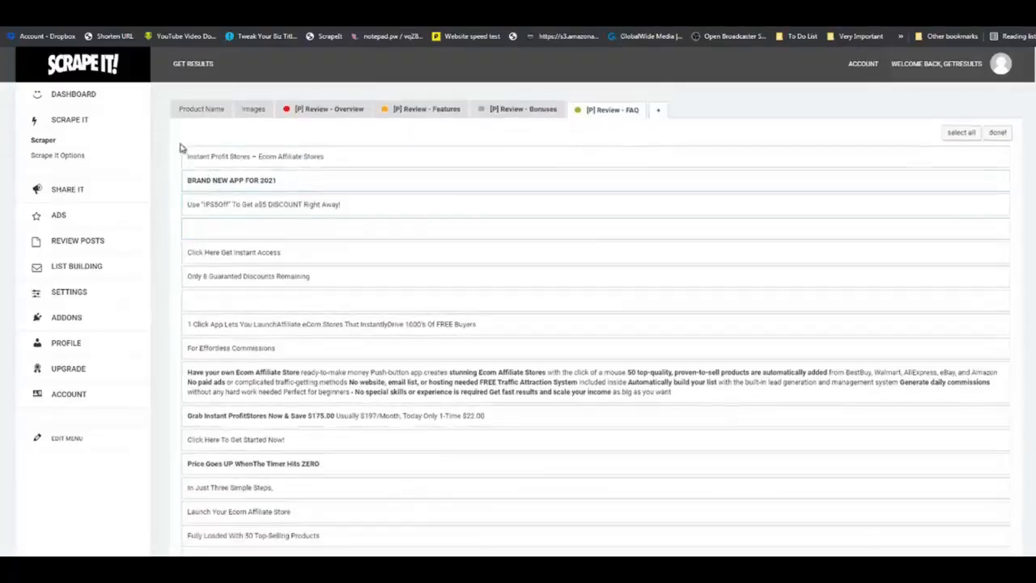
pyautogui.moveTo(199, 108); pyautogui.dragTo(253, 112)
pyautogui.click(253, 110)
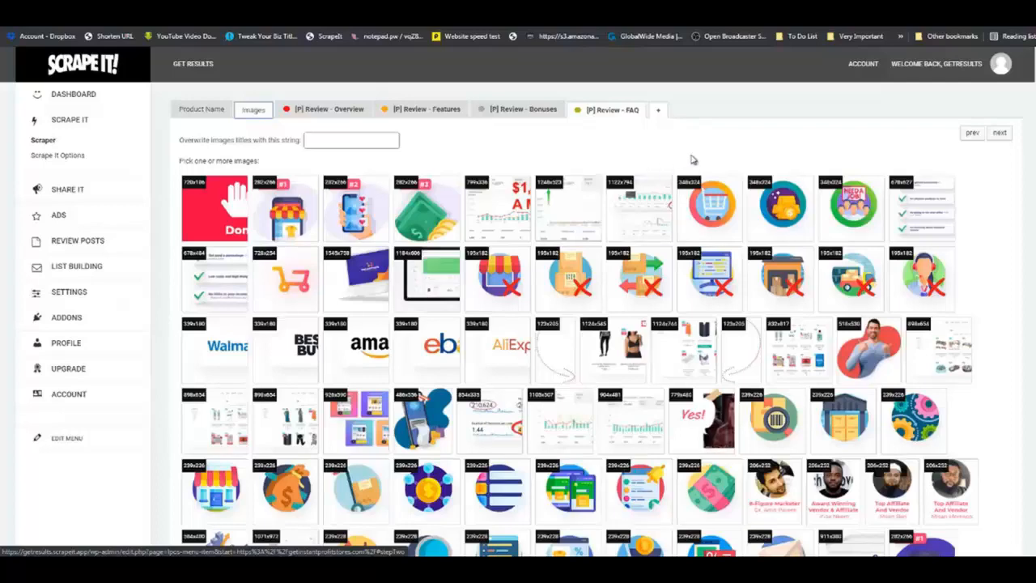
pyautogui.scroll(2, 704, 186)
pyautogui.scroll(-1, 733, 225)
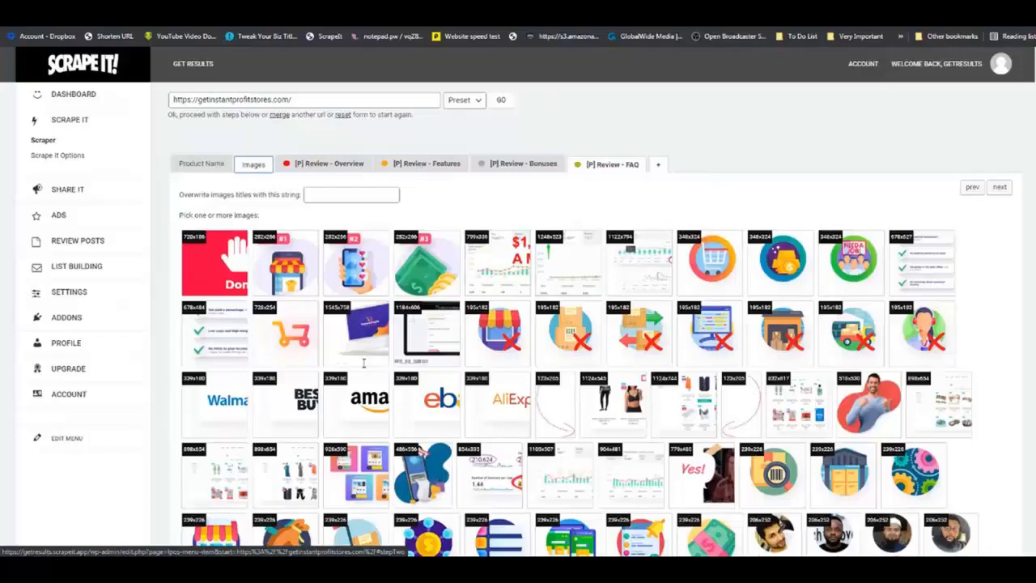
pyautogui.click(358, 330)
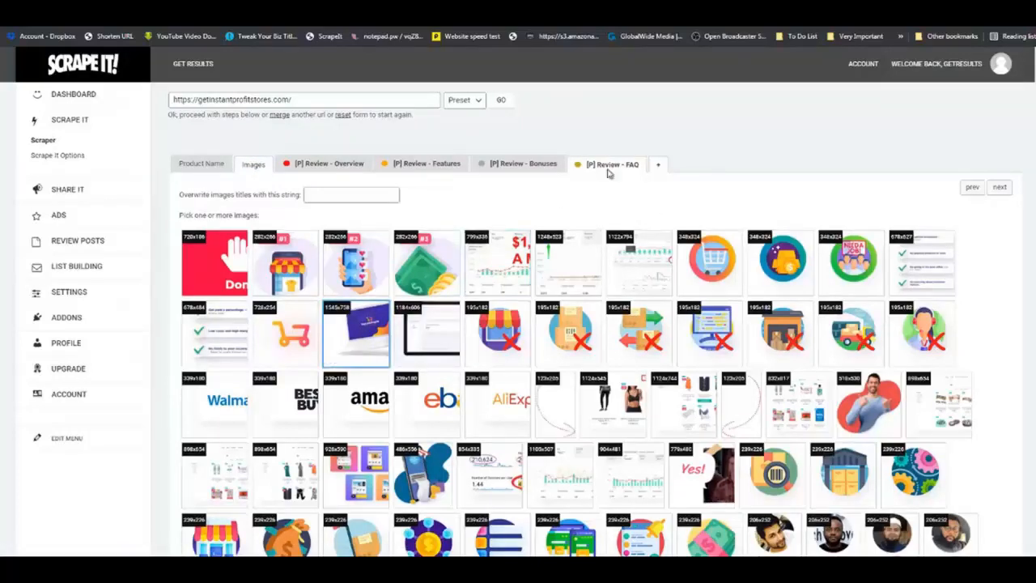
pyautogui.scroll(-2, 777, 243)
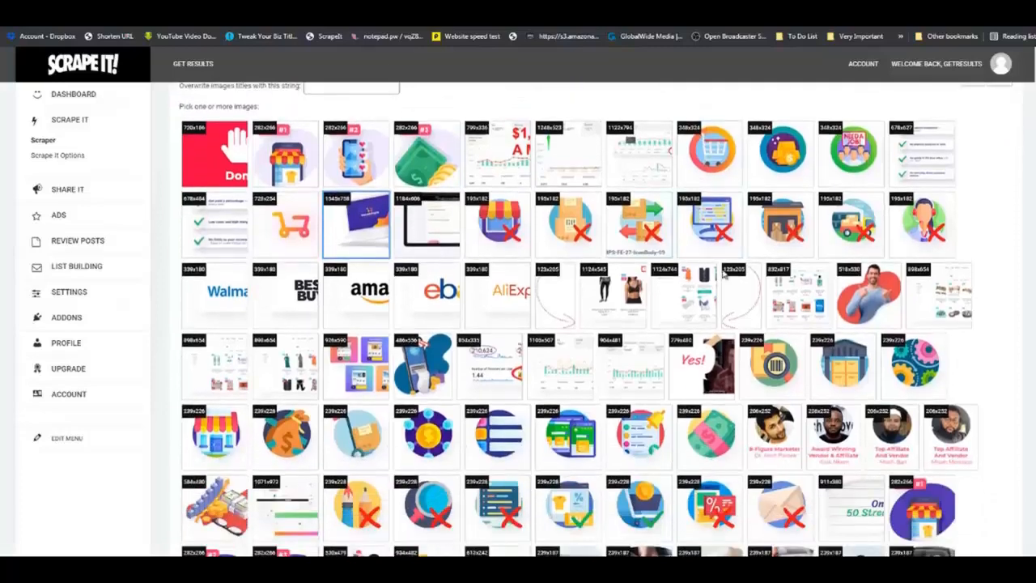
pyautogui.click(863, 298)
# Add the hands holding cash, the smiling woman on blue and the 799-pixel-wide earnings chart to the selected images.
pyautogui.scroll(-2, 864, 298)
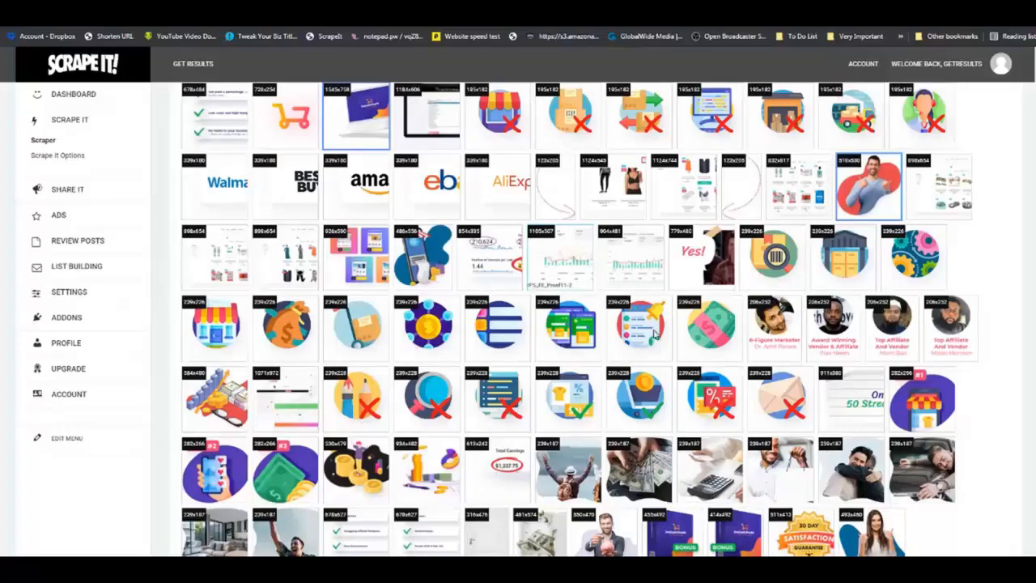
pyautogui.scroll(-2, 720, 348)
pyautogui.click(640, 359)
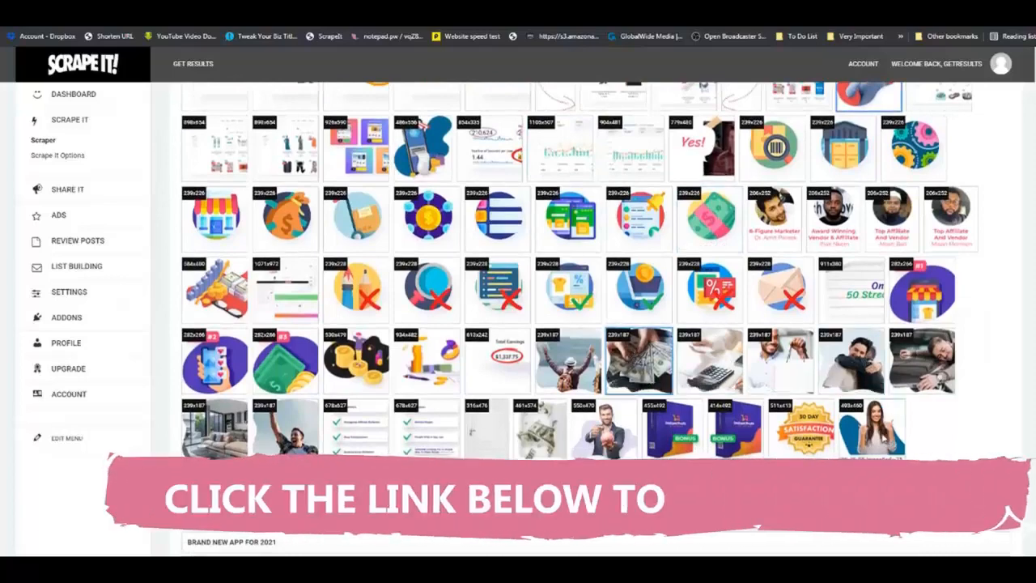
pyautogui.click(873, 429)
pyautogui.scroll(5, 676, 388)
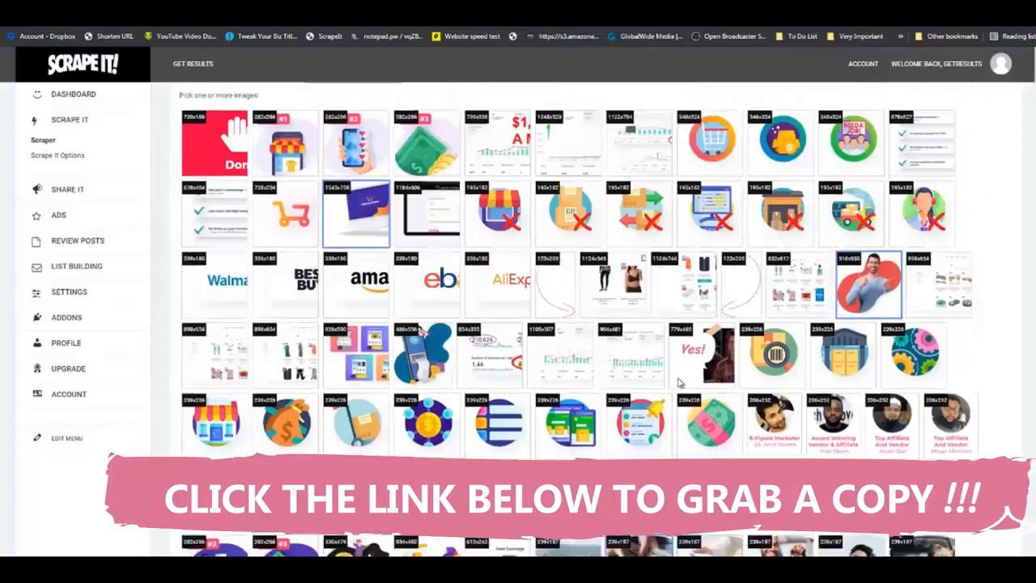
pyautogui.click(496, 316)
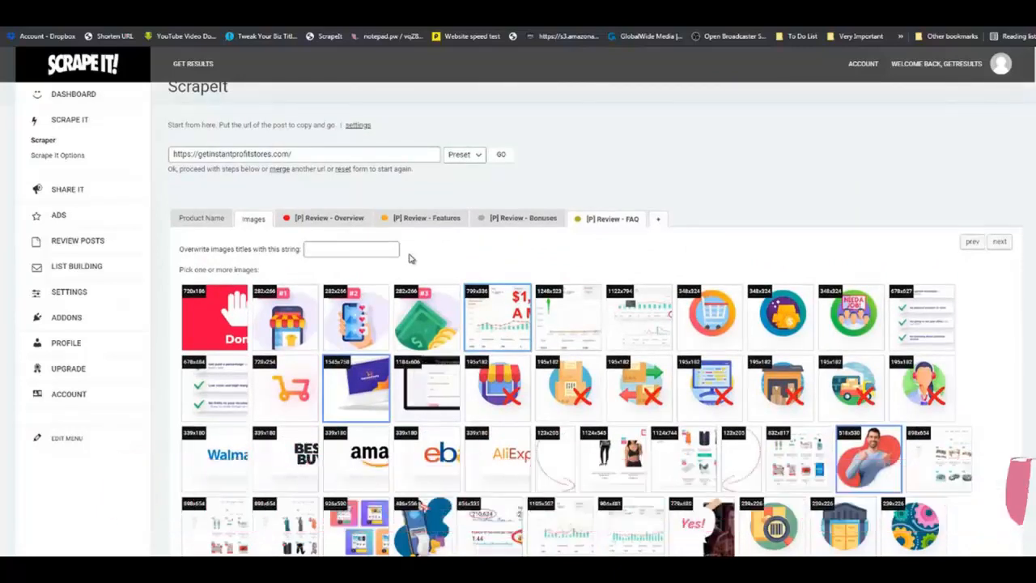
# For the Review - Overview section, select "1 Click App Lets You Launch…", "For Effortless Commissions" and the "Have your own Ecom Affiliate Store" paragraph.
pyautogui.click(348, 223)
pyautogui.scroll(-2, 455, 259)
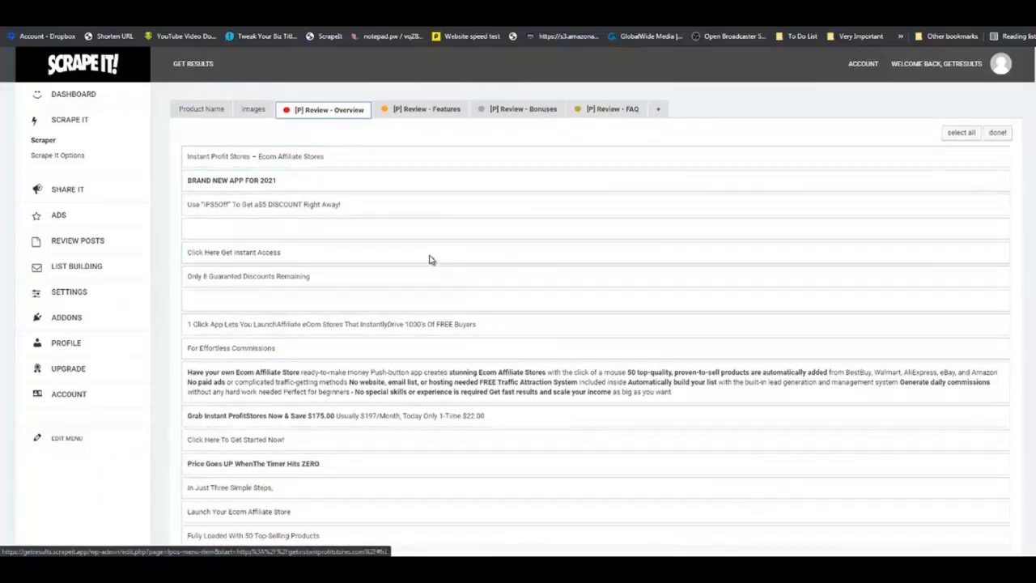
pyautogui.click(426, 234)
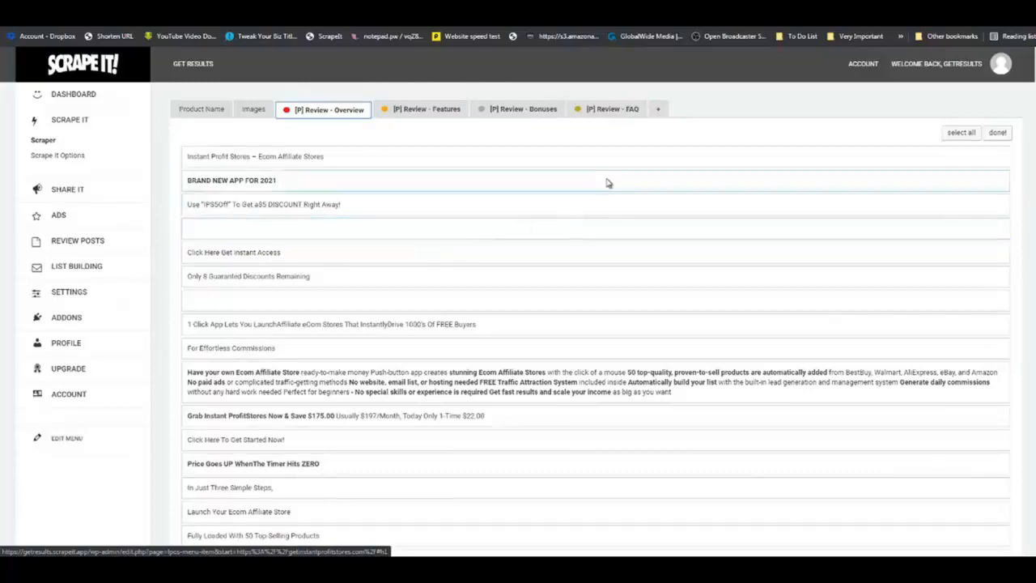
pyautogui.scroll(-2, 585, 227)
pyautogui.click(402, 214)
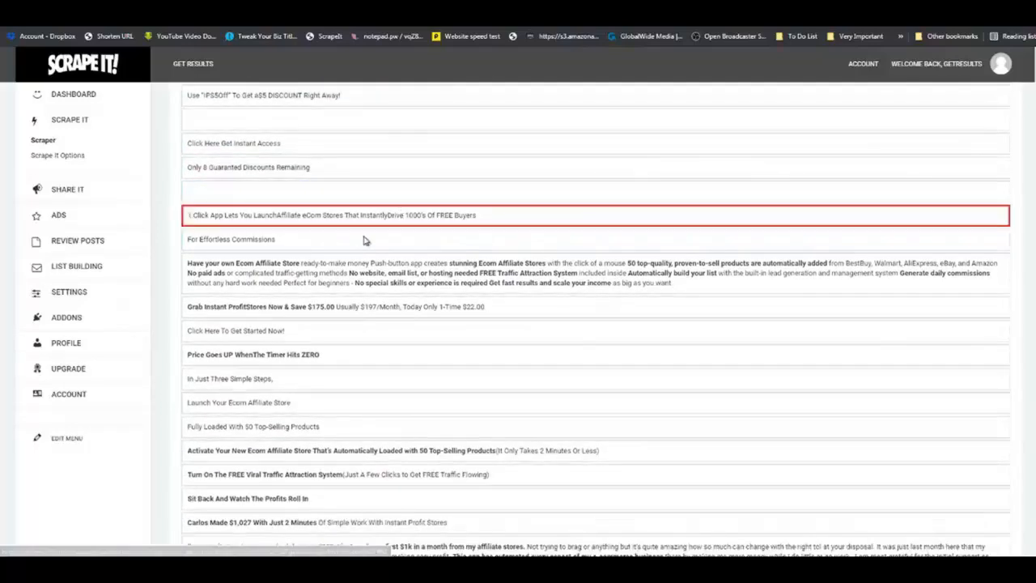
pyautogui.click(360, 240)
pyautogui.scroll(-2, 348, 234)
pyautogui.click(340, 172)
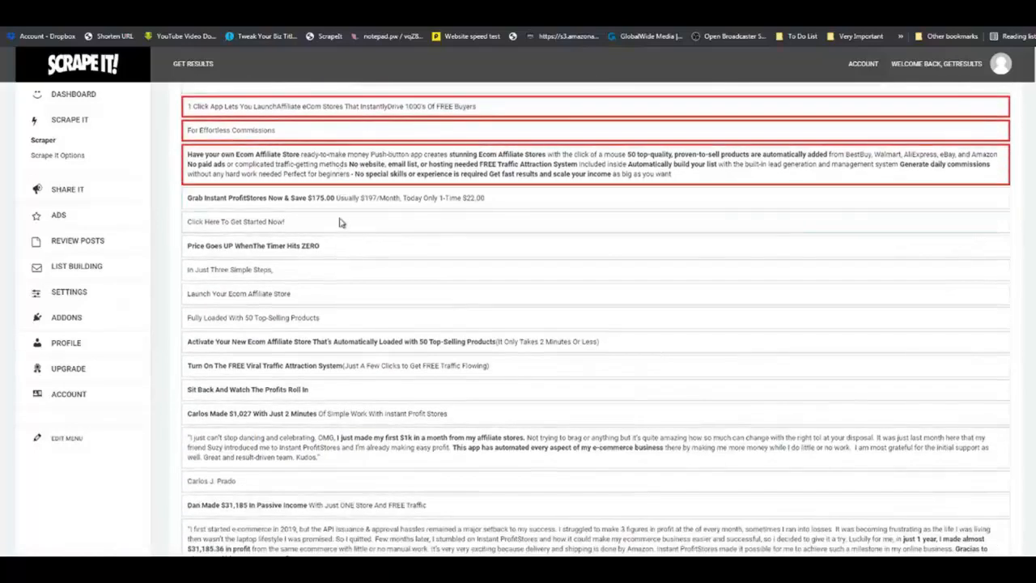
# Add the two customer testimonial quotes and the "Spend countless trying to find products" paragraph to the Review - Overview section.
pyautogui.scroll(-3, 342, 222)
pyautogui.click(321, 285)
pyautogui.click(321, 368)
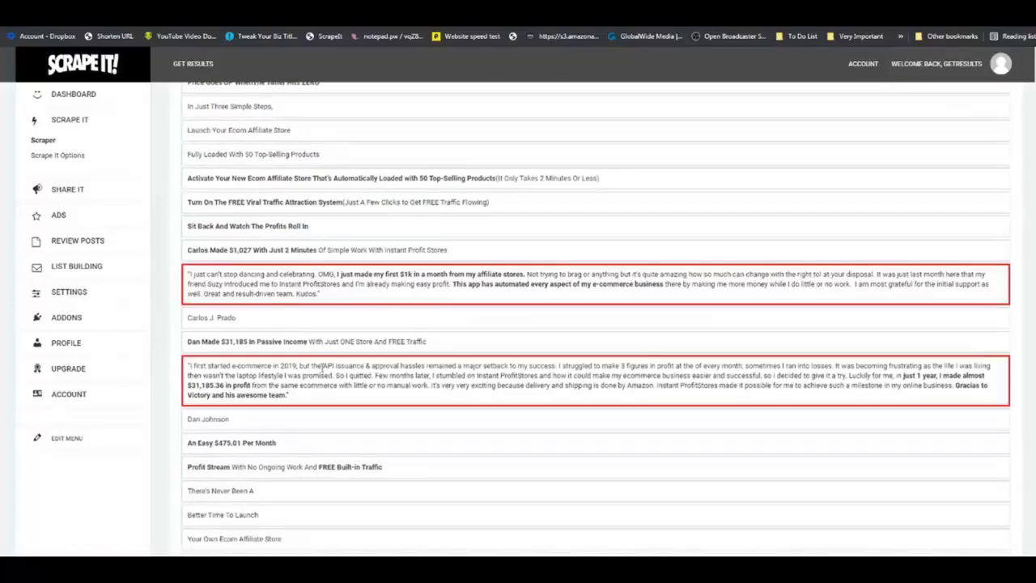
pyautogui.scroll(-5, 321, 364)
pyautogui.scroll(-3, 321, 362)
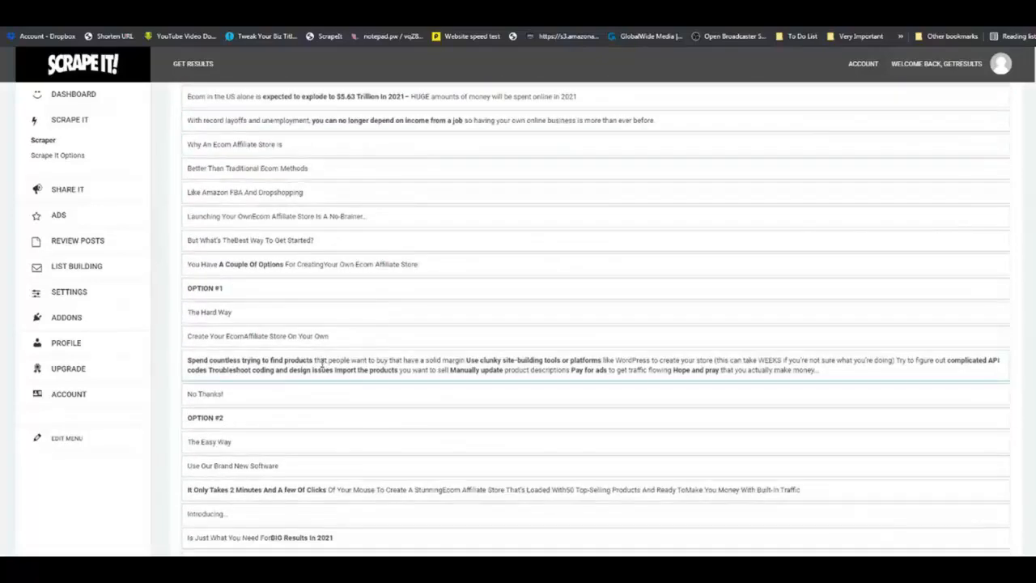
pyautogui.click(322, 362)
# For the Review - Features section, select the seven consecutive lines from "No Complicated Store Building" through "No Customer Service".
pyautogui.scroll(10, 486, 250)
pyautogui.scroll(5, 510, 223)
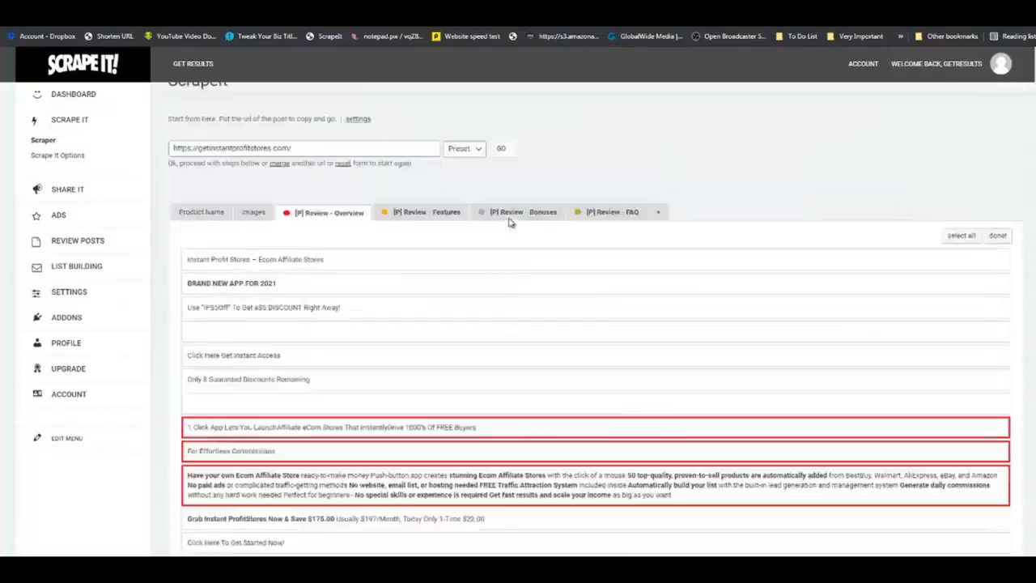
pyautogui.click(414, 277)
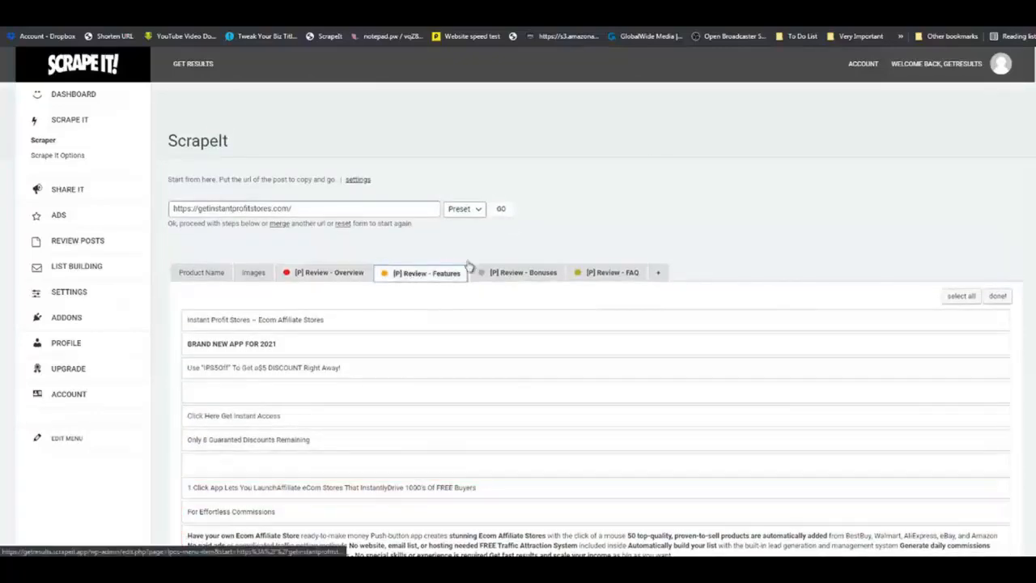
pyautogui.scroll(-10, 547, 263)
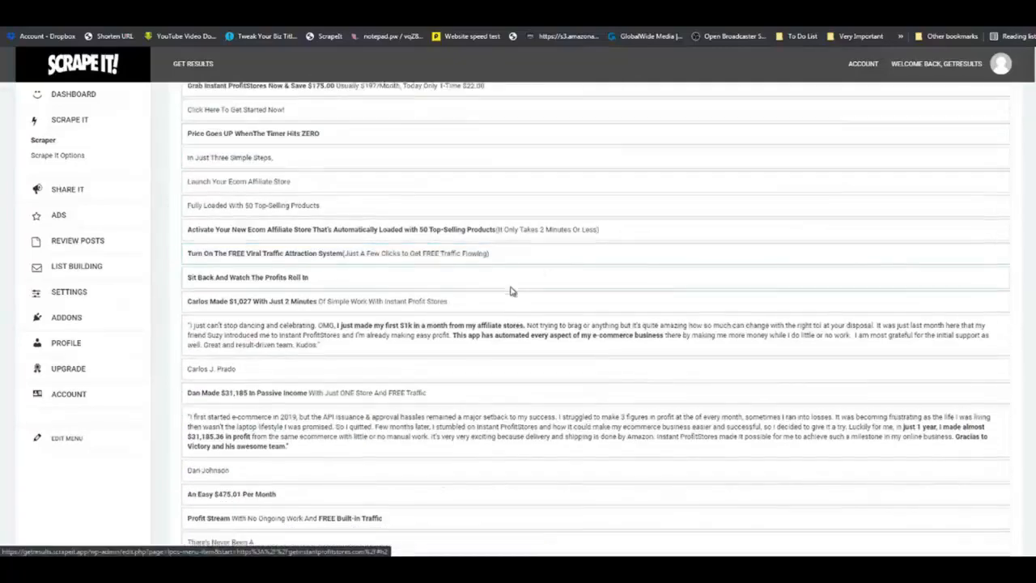
pyautogui.scroll(-10, 510, 292)
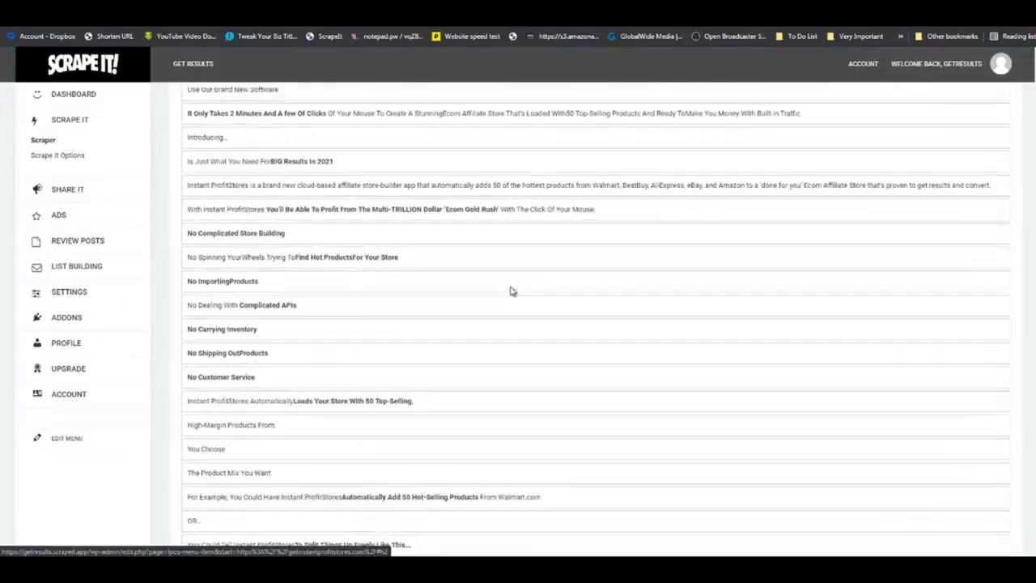
pyautogui.scroll(1, 509, 291)
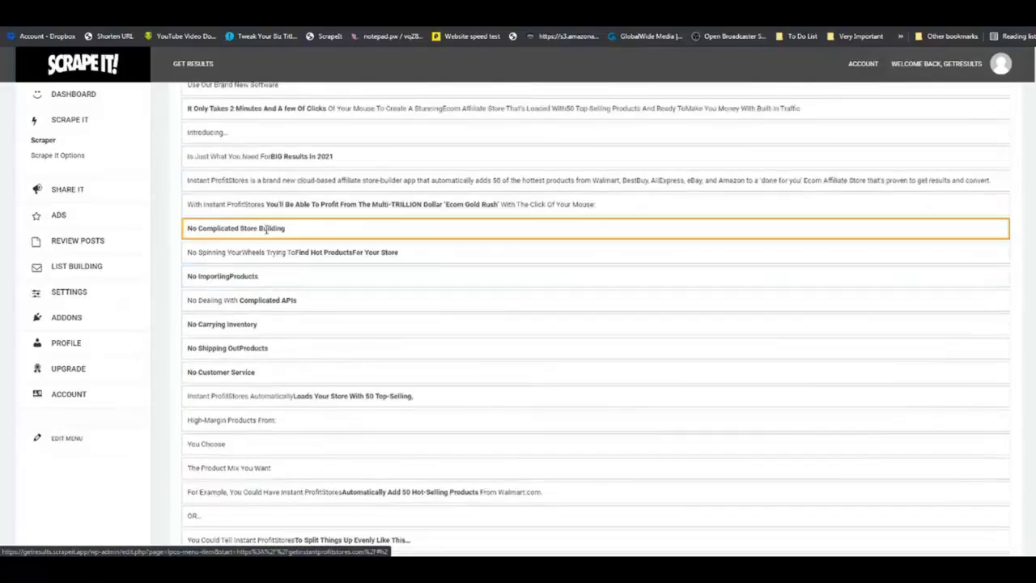
pyautogui.click(275, 276)
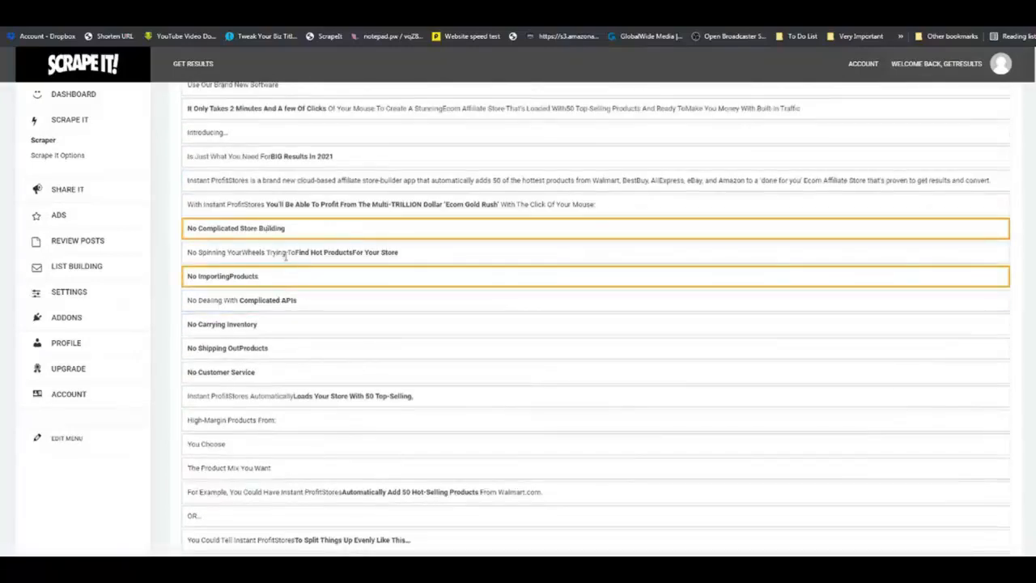
pyautogui.click(247, 251)
pyautogui.click(277, 301)
pyautogui.click(270, 325)
pyautogui.click(266, 349)
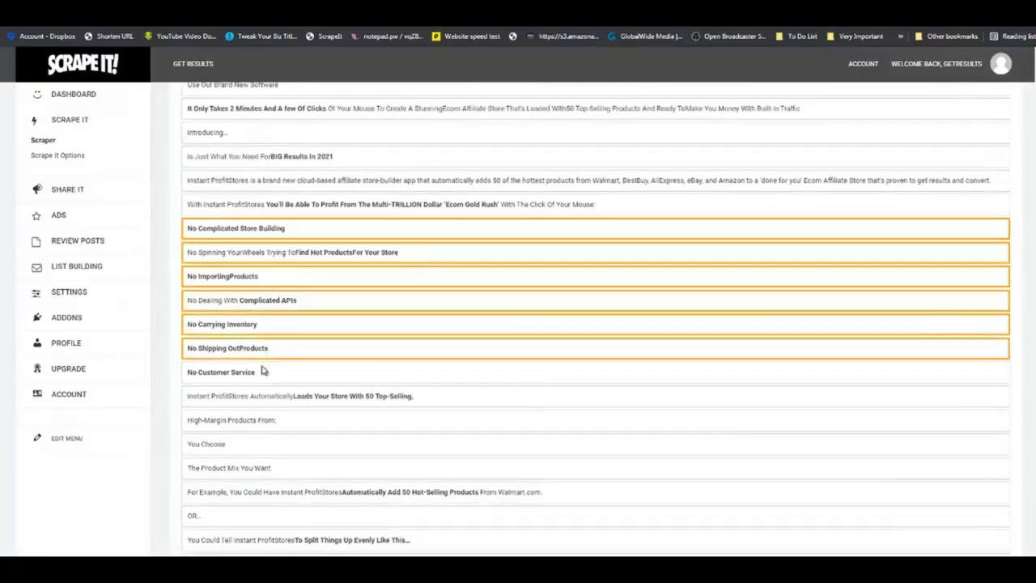
pyautogui.click(266, 371)
# Add "Get Paid Commissions On Every Sale", "Once You Activate Your Instant Profit Store", "No Finding And Researching Products" and "No Buying Inventory" to the features.
pyautogui.scroll(-10, 297, 300)
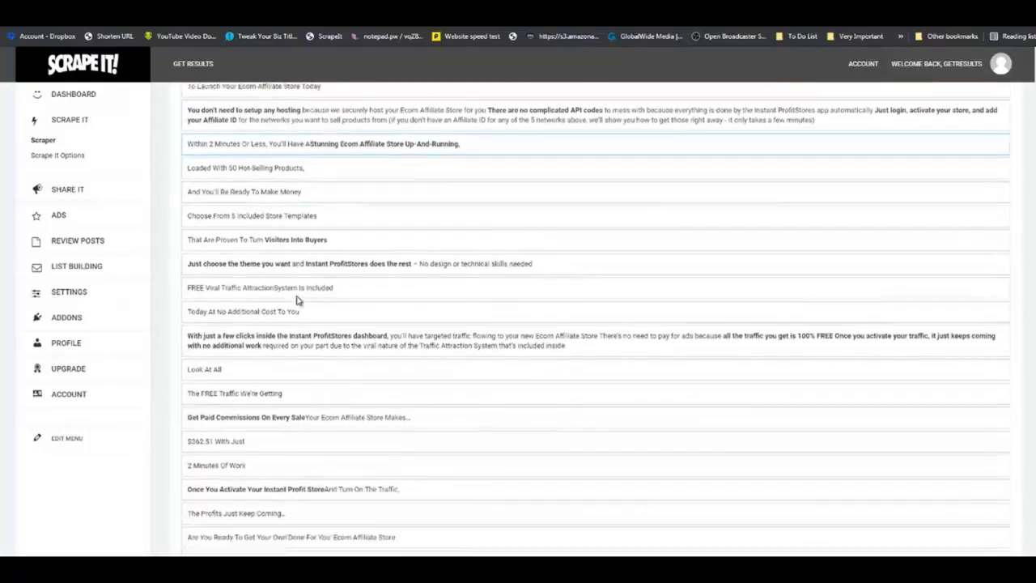
pyautogui.scroll(-2, 297, 300)
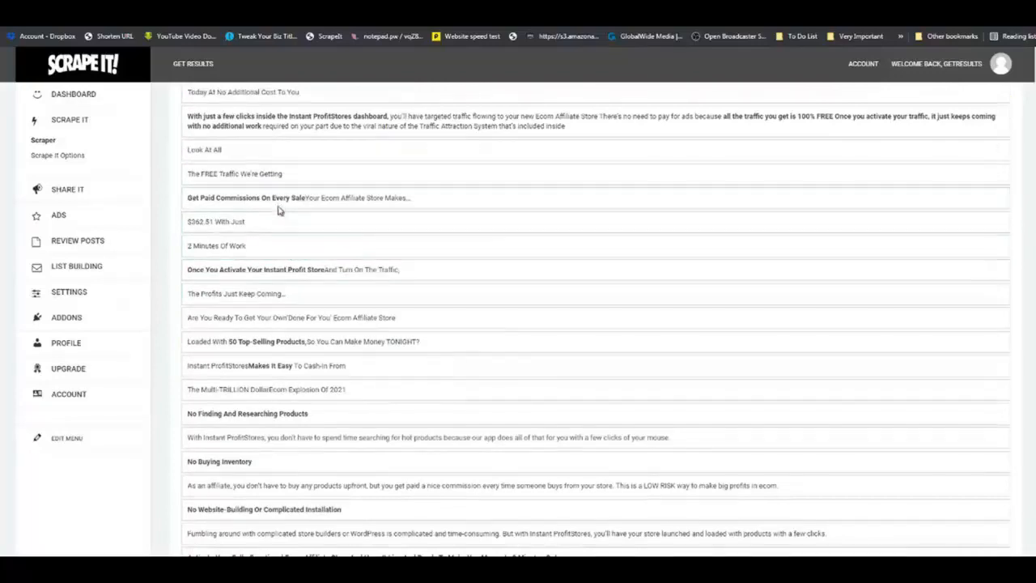
pyautogui.click(278, 204)
pyautogui.click(278, 268)
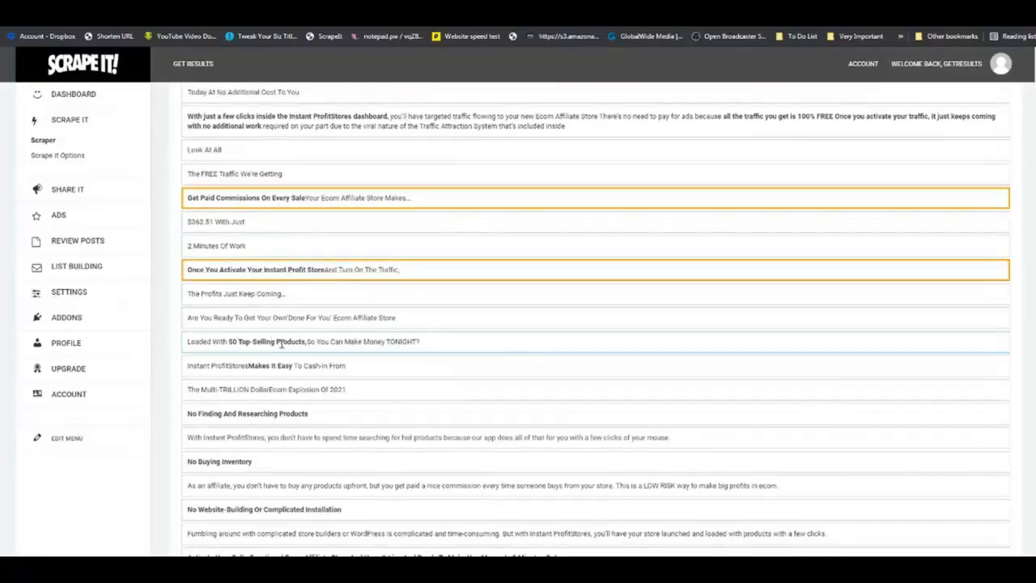
pyautogui.scroll(-3, 276, 336)
pyautogui.click(267, 251)
pyautogui.click(270, 300)
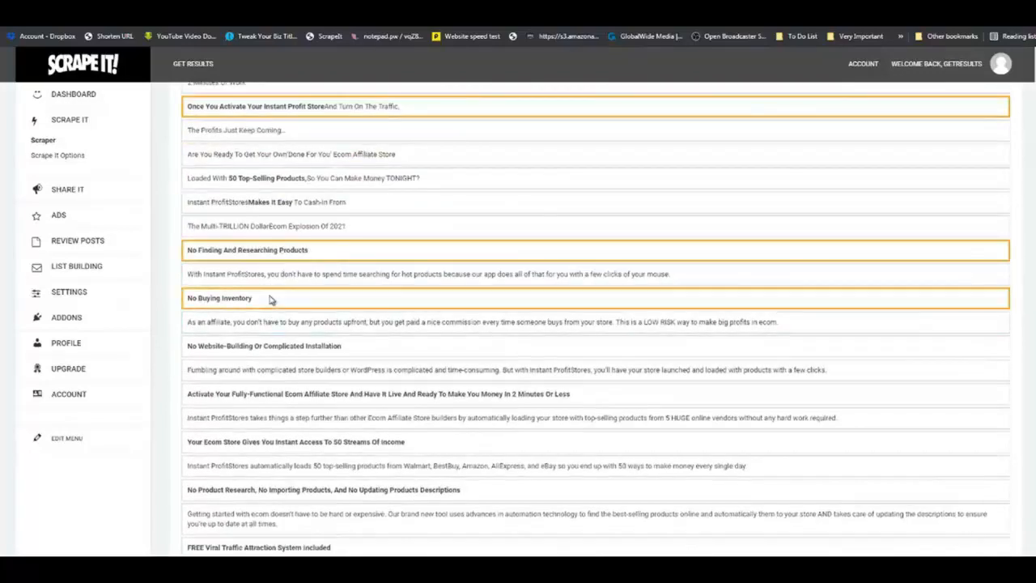
# Add the website-building, fully-functional store and its description, 50 streams of income, and "No Product Research" lines to the Features section.
pyautogui.scroll(-2, 270, 300)
pyautogui.click(280, 242)
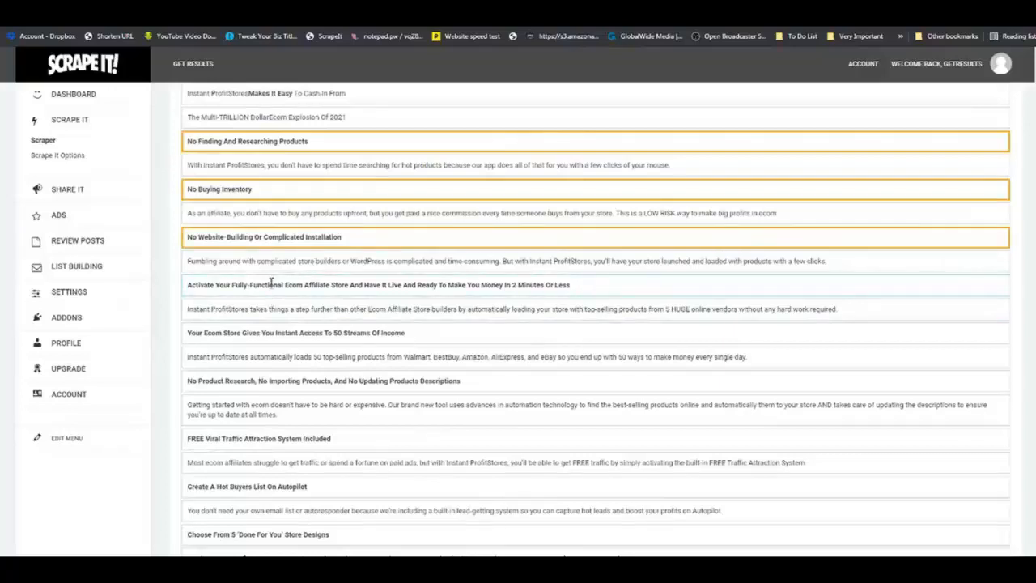
pyautogui.click(272, 285)
pyautogui.scroll(-2, 271, 285)
pyautogui.click(268, 207)
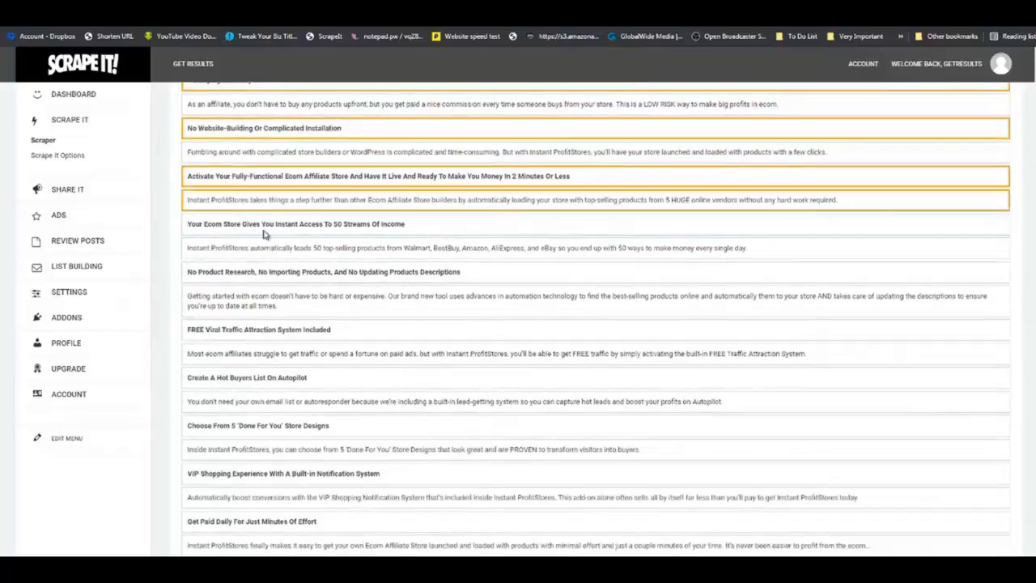
pyautogui.click(268, 232)
pyautogui.click(256, 271)
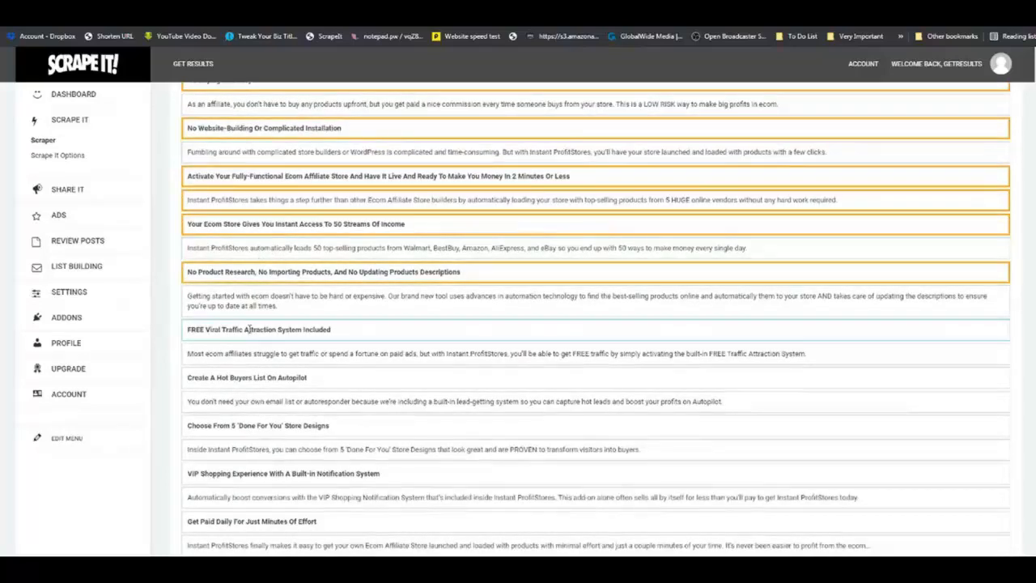
# Add the free viral traffic, hot buyers list, 5 'Done For You' designs, VIP shopping and "Get Paid Daily" headings to the Features section.
pyautogui.click(251, 327)
pyautogui.scroll(-3, 254, 321)
pyautogui.click(255, 215)
pyautogui.click(255, 262)
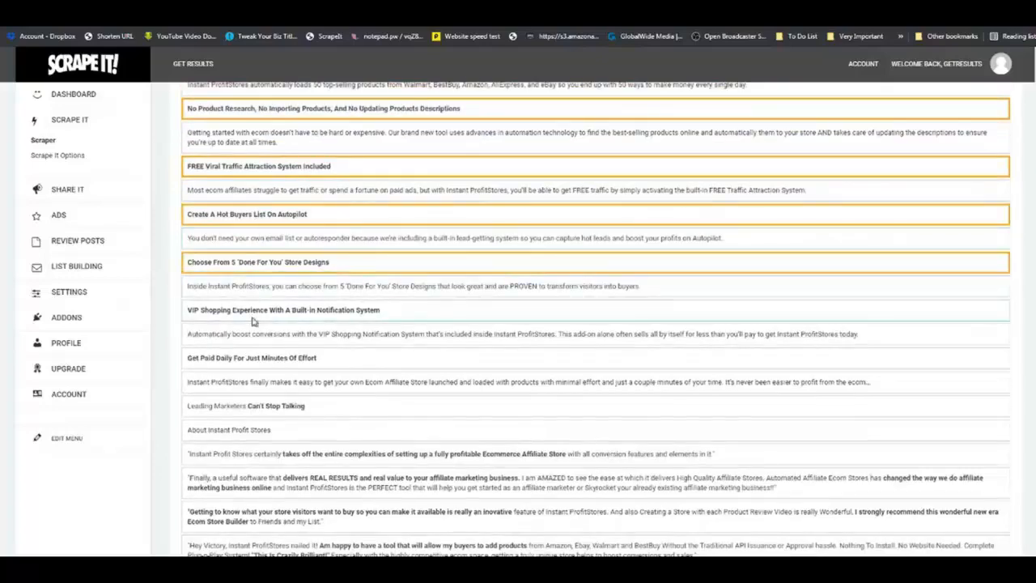
pyautogui.click(254, 314)
pyautogui.click(258, 357)
# Add the six bold headings from "You Don't Need Any Design Skills" through "No Email Marketing Software Or Autoresponder Is Required" to the Features section.
pyautogui.scroll(1, 338, 365)
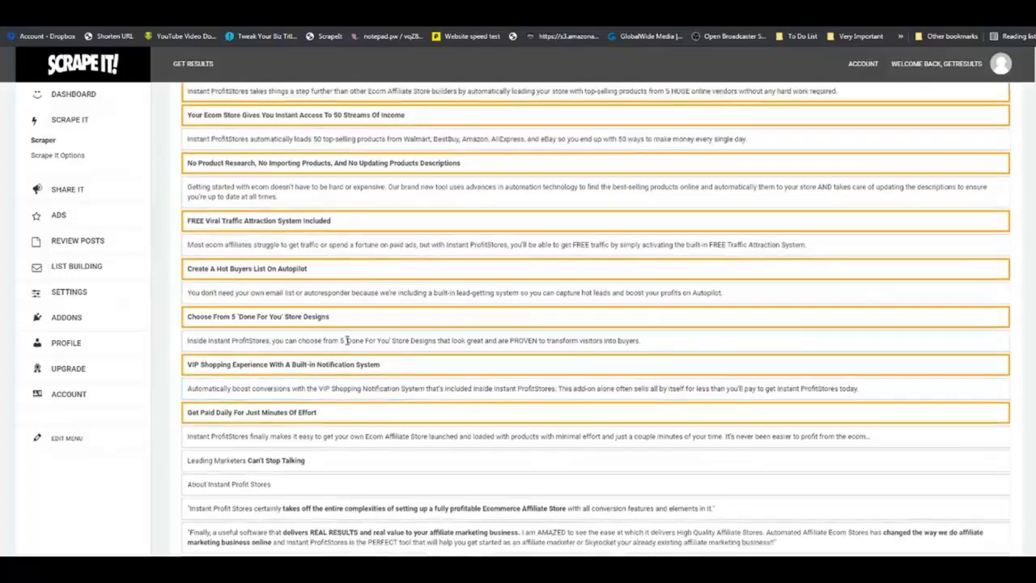
pyautogui.scroll(-3, 347, 340)
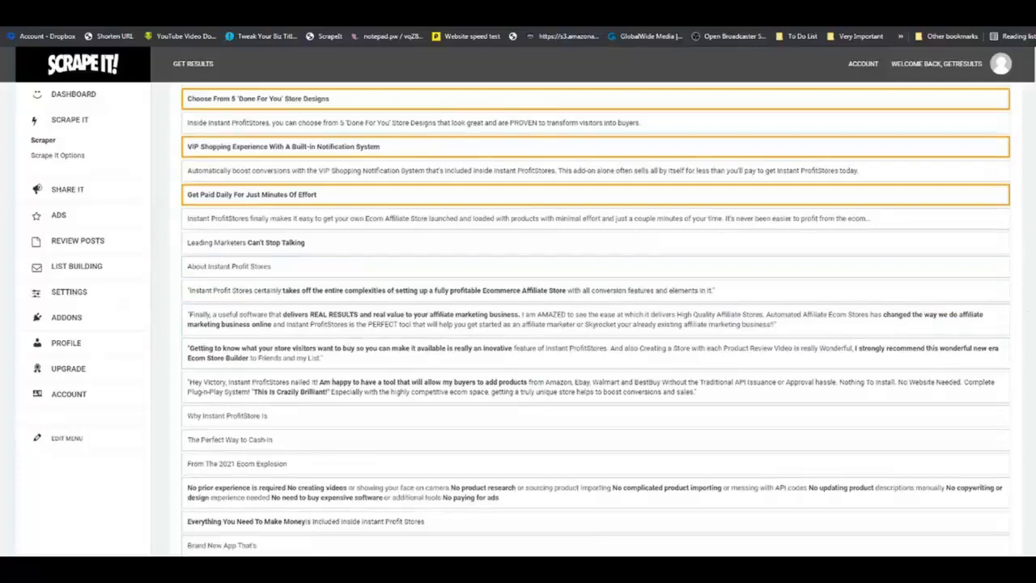
pyautogui.scroll(-5, 596, 315)
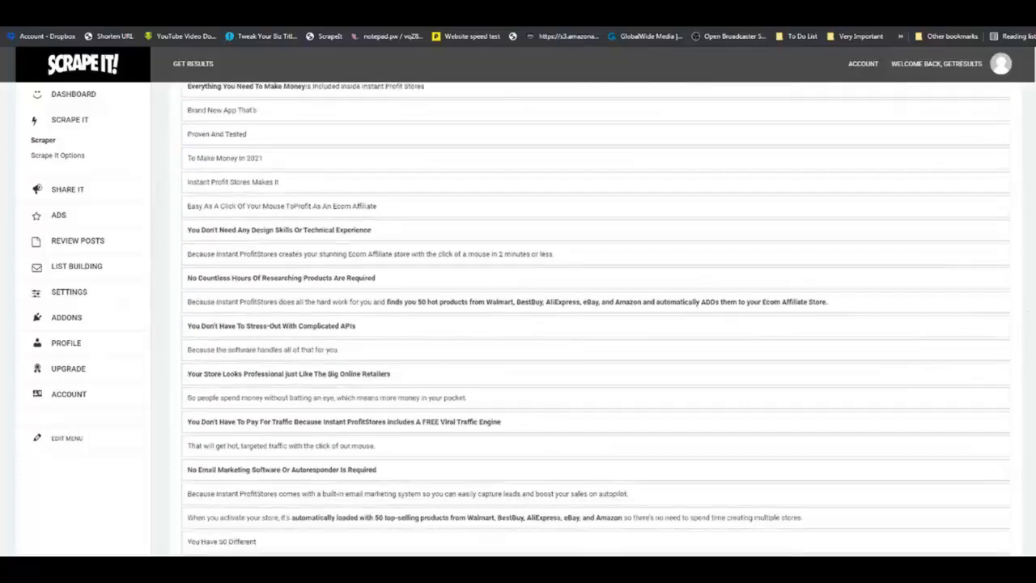
pyautogui.click(327, 236)
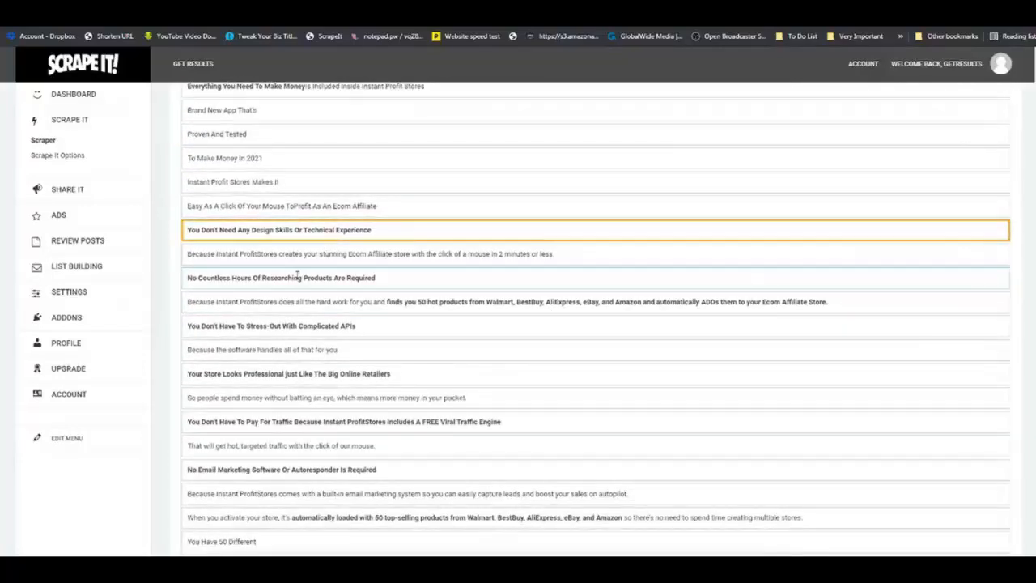
pyautogui.click(298, 276)
pyautogui.click(286, 324)
pyautogui.click(276, 374)
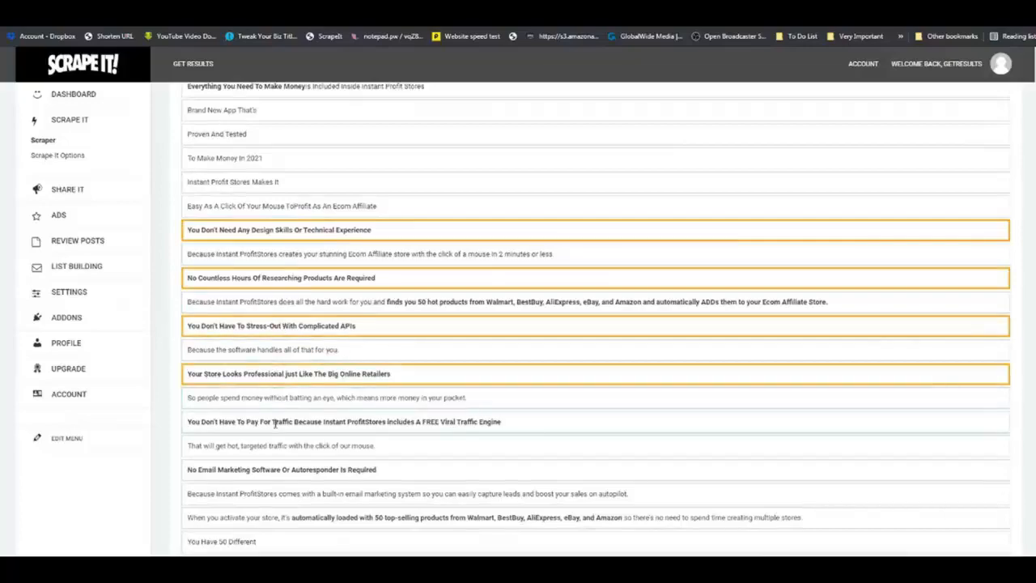
pyautogui.click(275, 421)
pyautogui.click(285, 467)
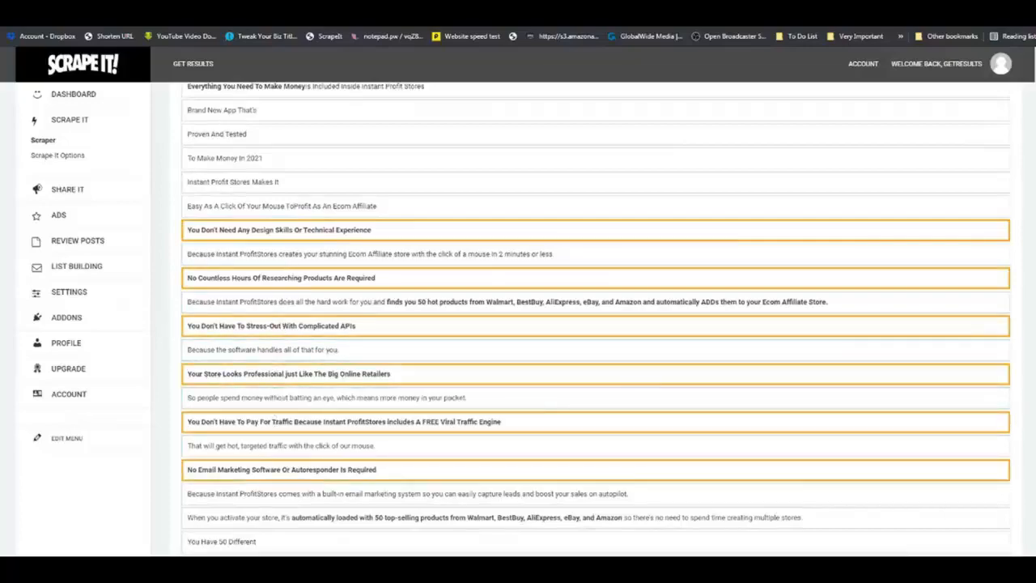
# For the Review - Bonuses section, select "Get These Bonuses", its value line, and the LSA Agency lines from the license heading through "GENERATE hot buyer leads".
pyautogui.scroll(20, 595, 324)
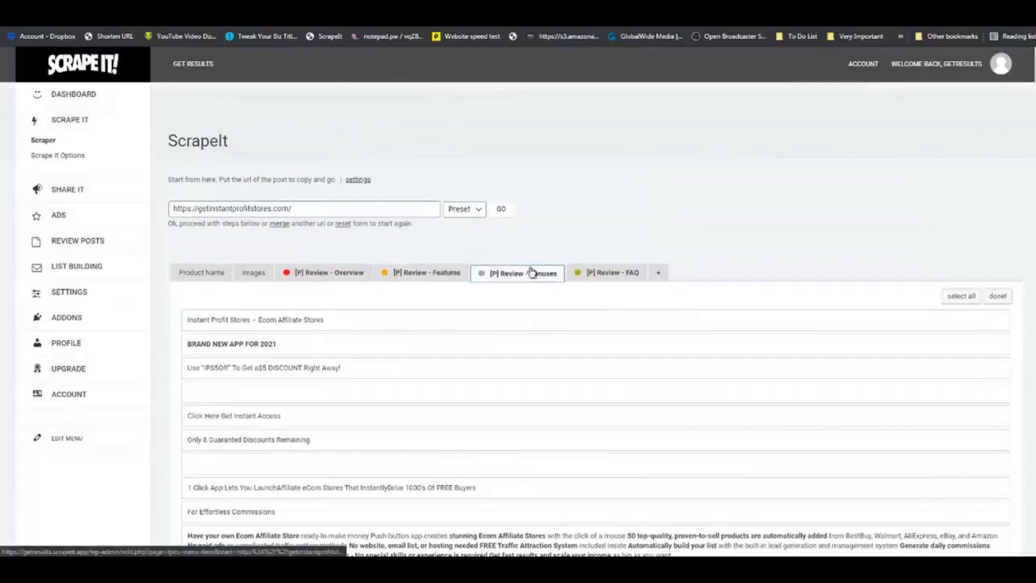
pyautogui.scroll(-5, 531, 272)
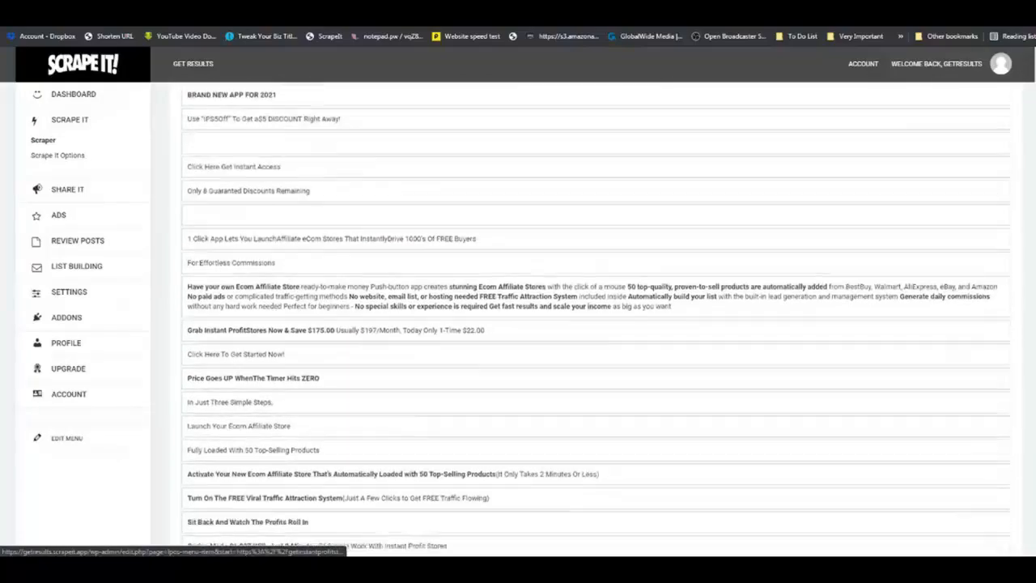
pyautogui.scroll(-15, 1028, 202)
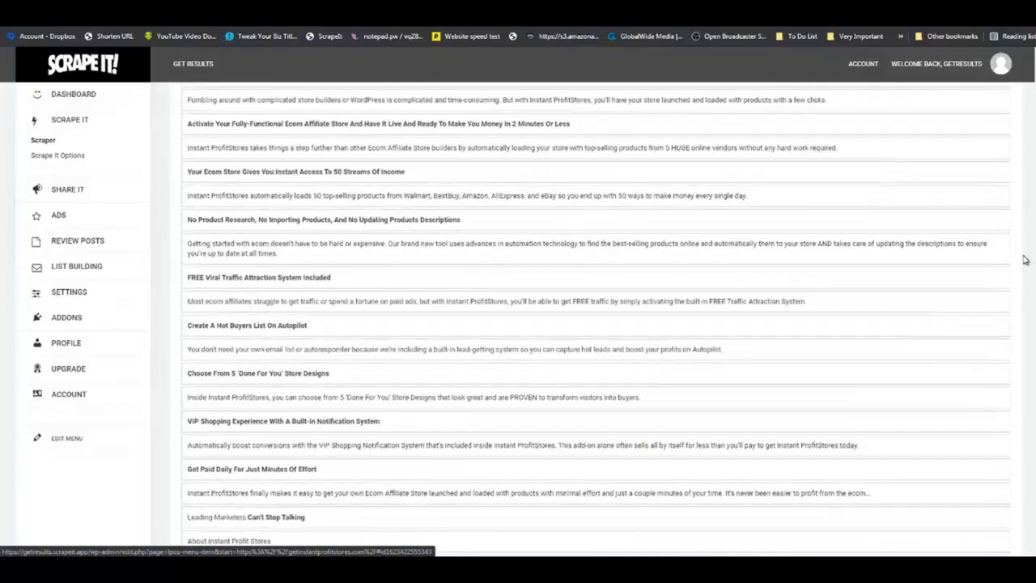
pyautogui.scroll(-15, 1025, 276)
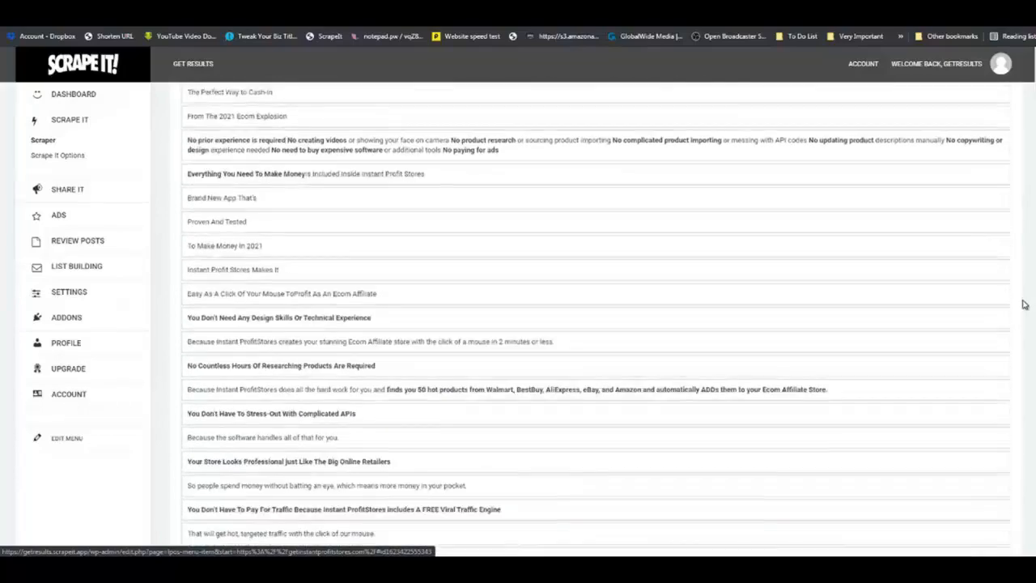
pyautogui.scroll(-15, 1024, 305)
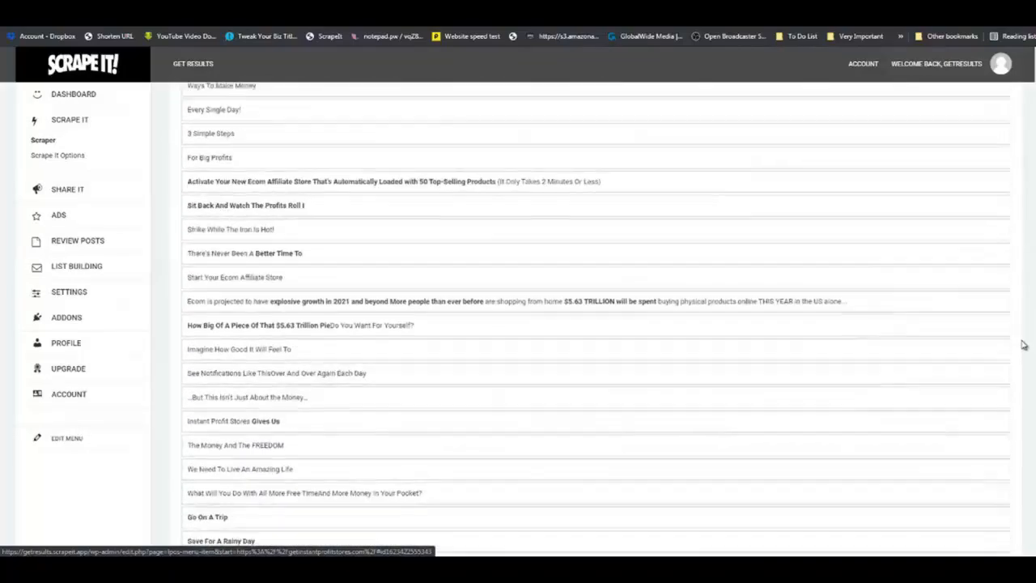
pyautogui.scroll(-15, 1024, 345)
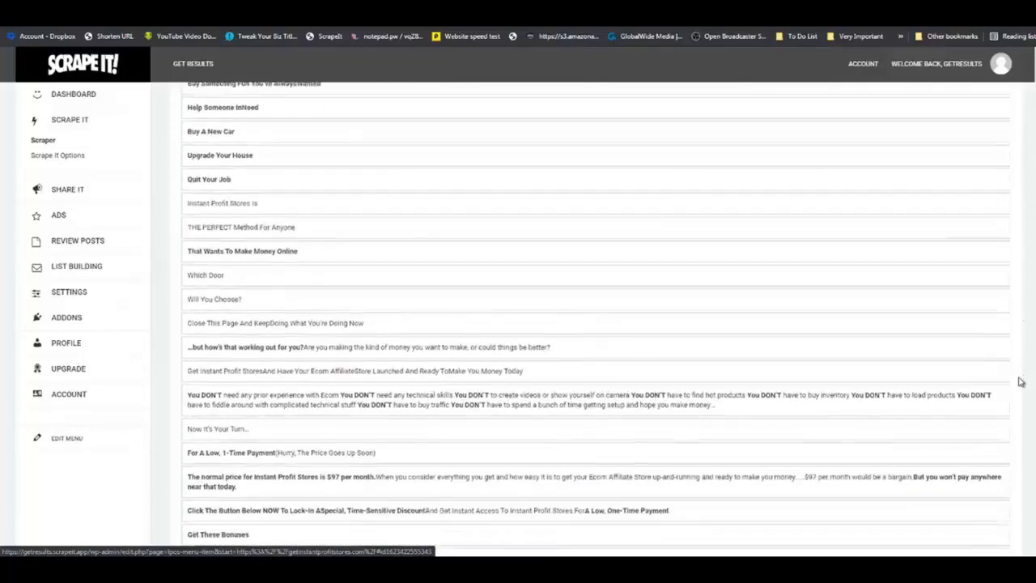
pyautogui.scroll(-15, 1021, 382)
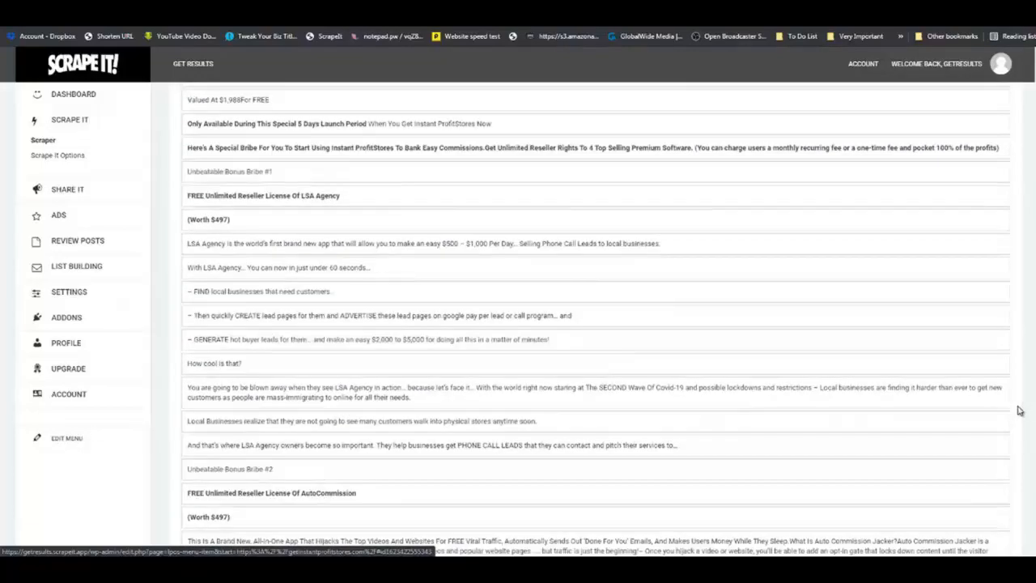
pyautogui.scroll(5, 1020, 401)
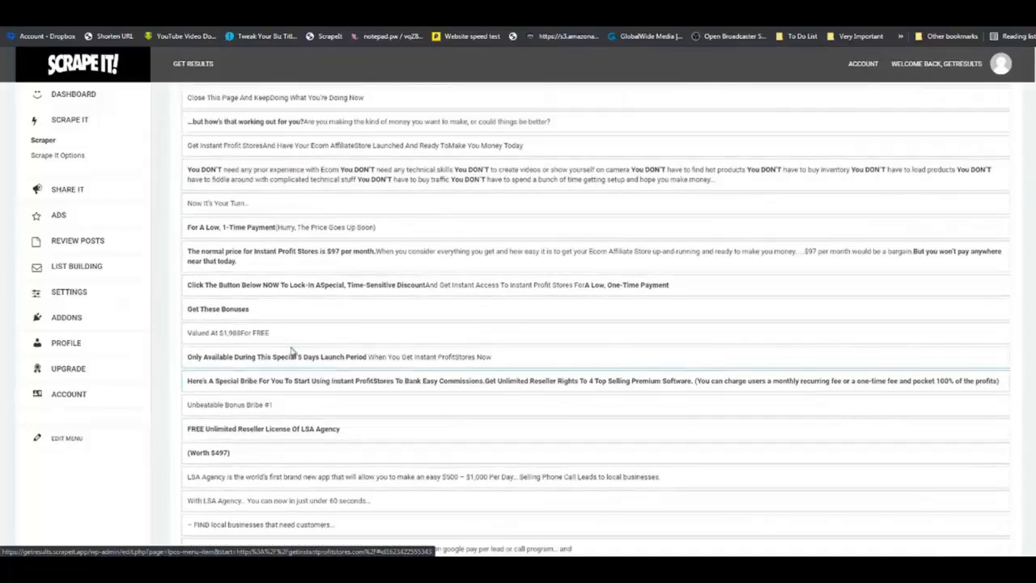
pyautogui.click(269, 317)
pyautogui.scroll(-3, 286, 280)
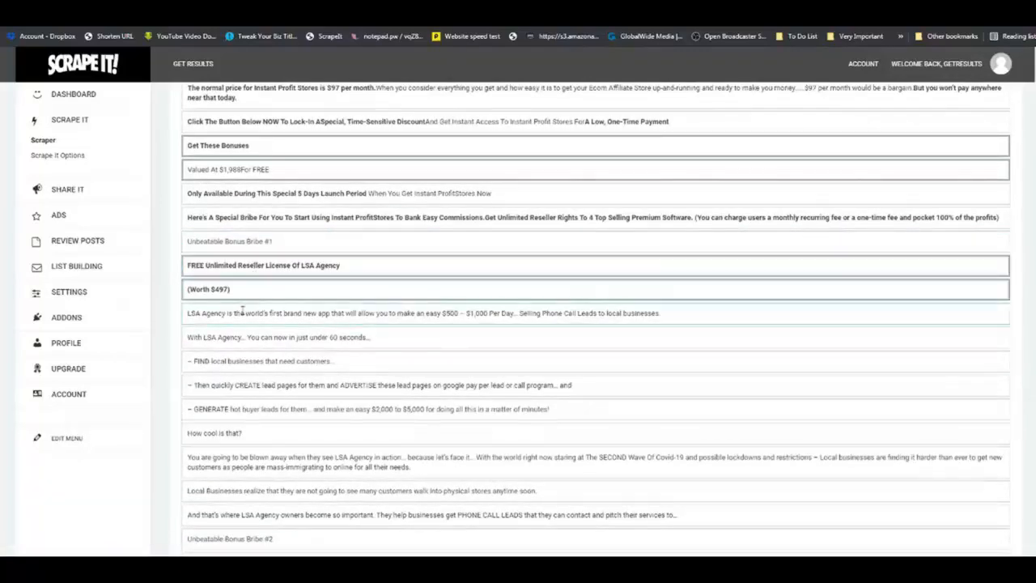
pyautogui.scroll(-3, 256, 340)
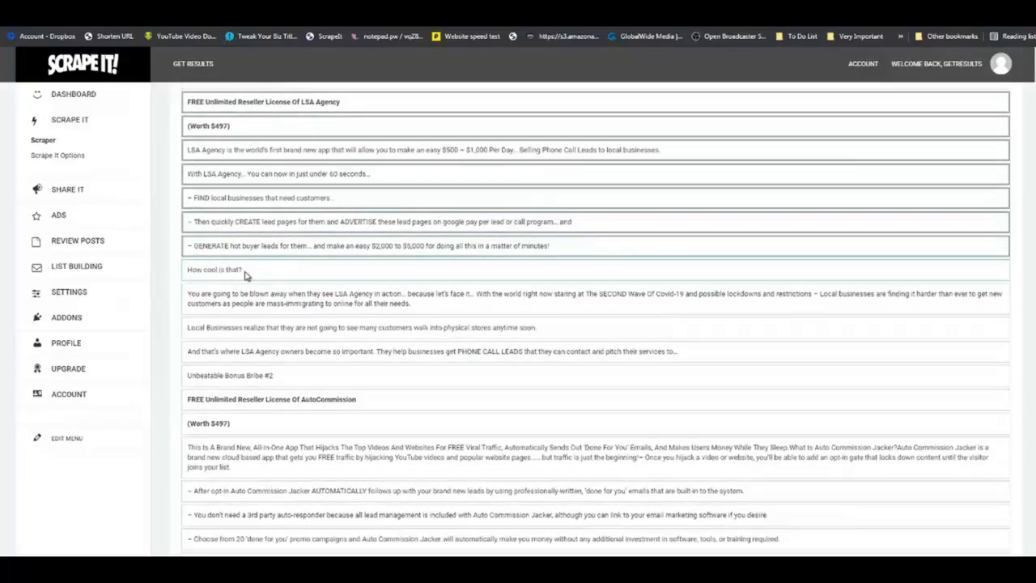
# Add the AutoCommission license bonus lines and the "Unbeatable Bonus Bribe #3" DFY Review Funnel lines through "HURDLE #3" to the Bonuses section.
pyautogui.scroll(-3, 242, 276)
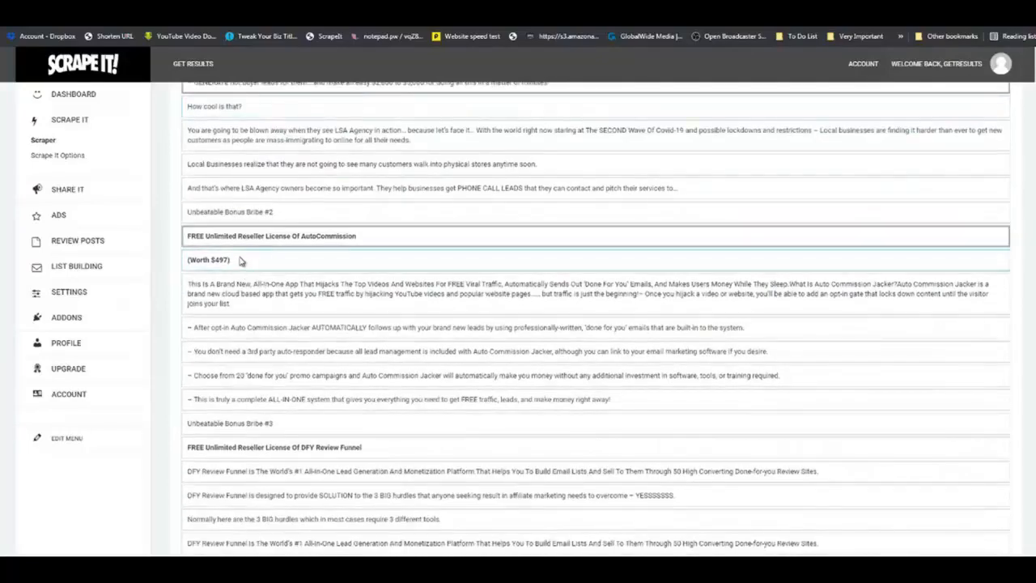
pyautogui.scroll(-1, 251, 277)
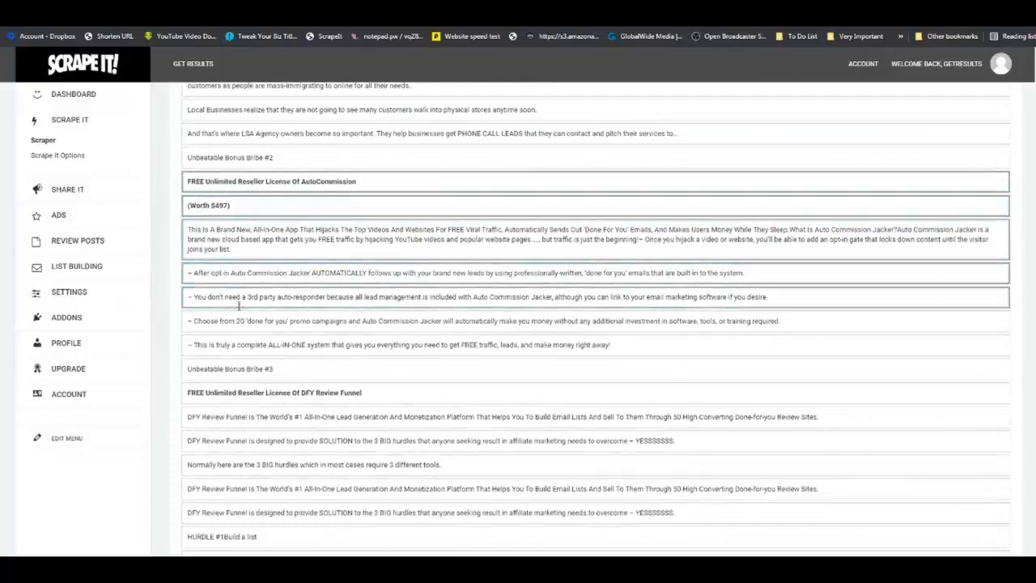
pyautogui.scroll(-3, 248, 259)
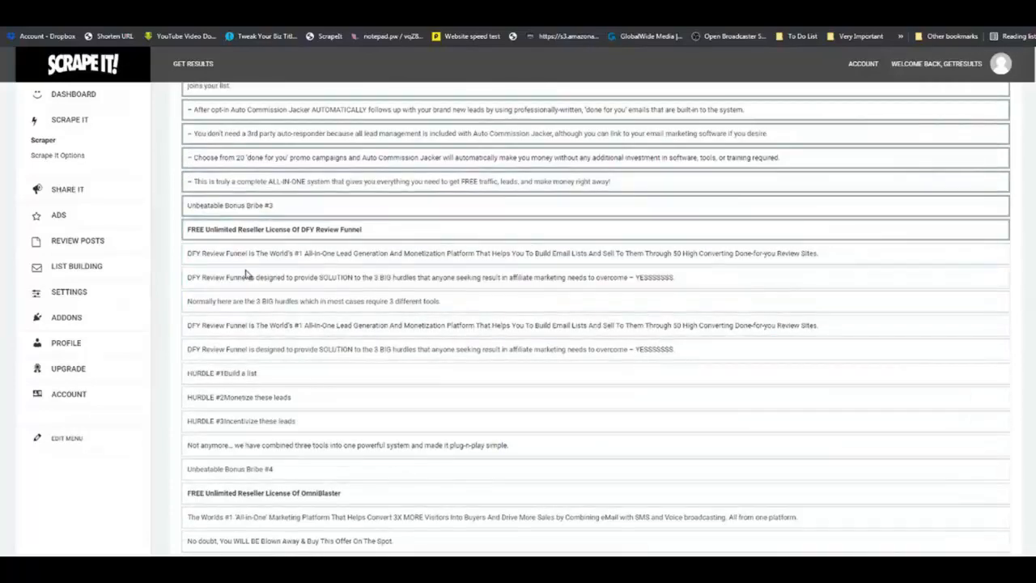
pyautogui.scroll(-3, 247, 271)
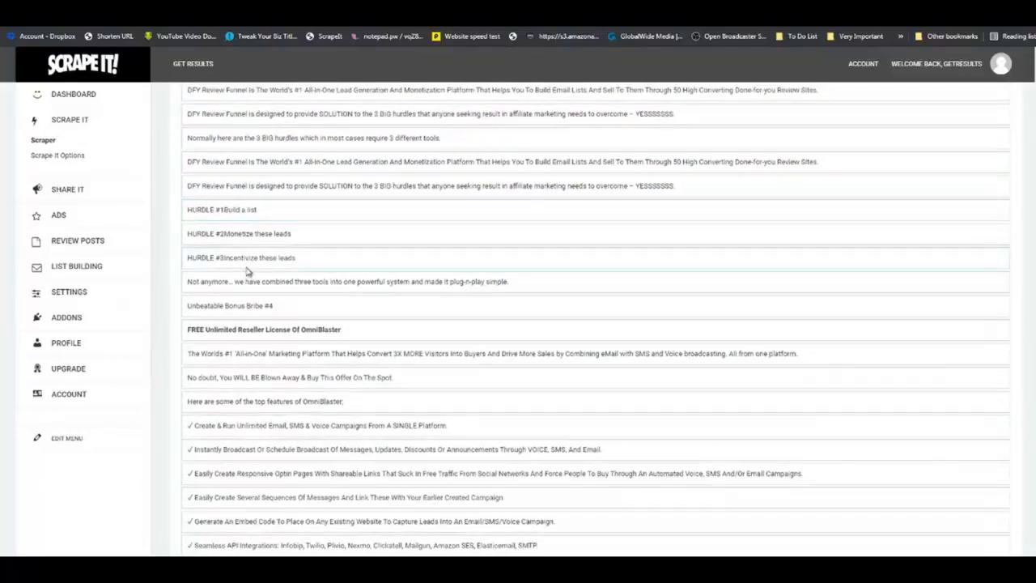
pyautogui.scroll(2, 247, 271)
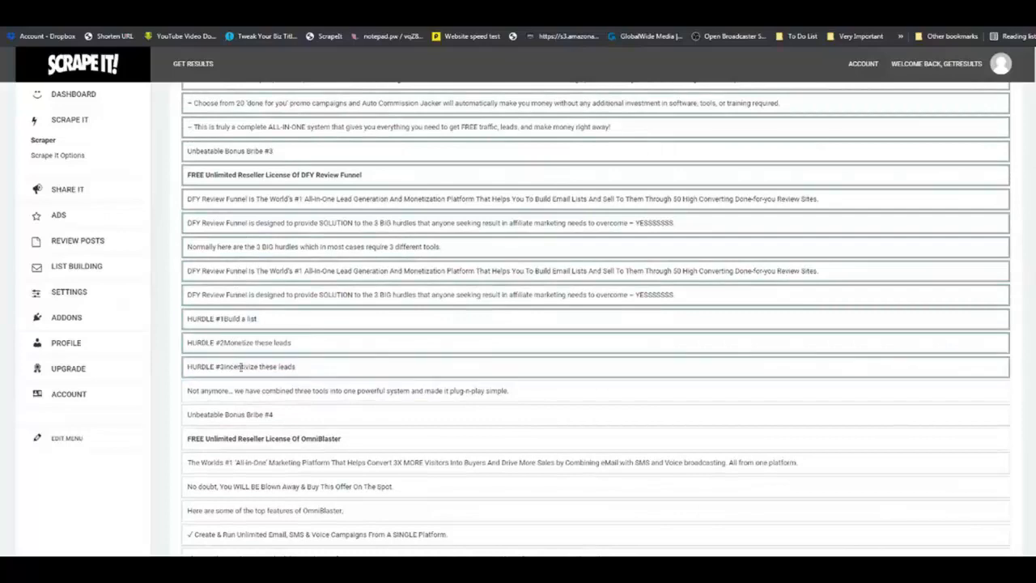
# Add the OmniBlaster license heading, its description and all checkmarked feature lines through "Full Reseller Panel" to the Bonuses section.
pyautogui.scroll(-3, 241, 365)
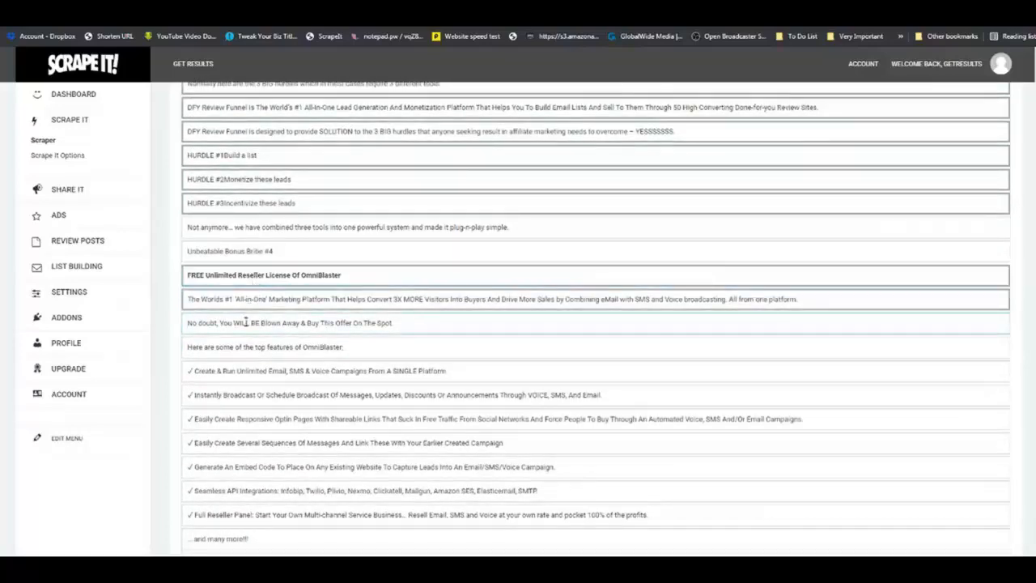
pyautogui.scroll(-3, 241, 332)
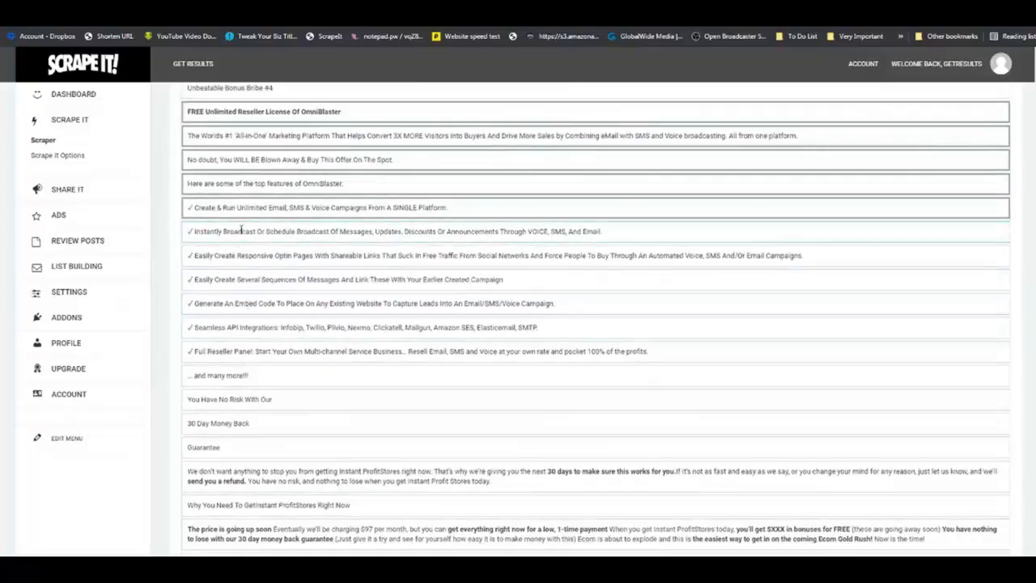
pyautogui.click(239, 256)
pyautogui.click(240, 280)
pyautogui.click(237, 304)
pyautogui.moveTo(231, 327); pyautogui.dragTo(227, 331)
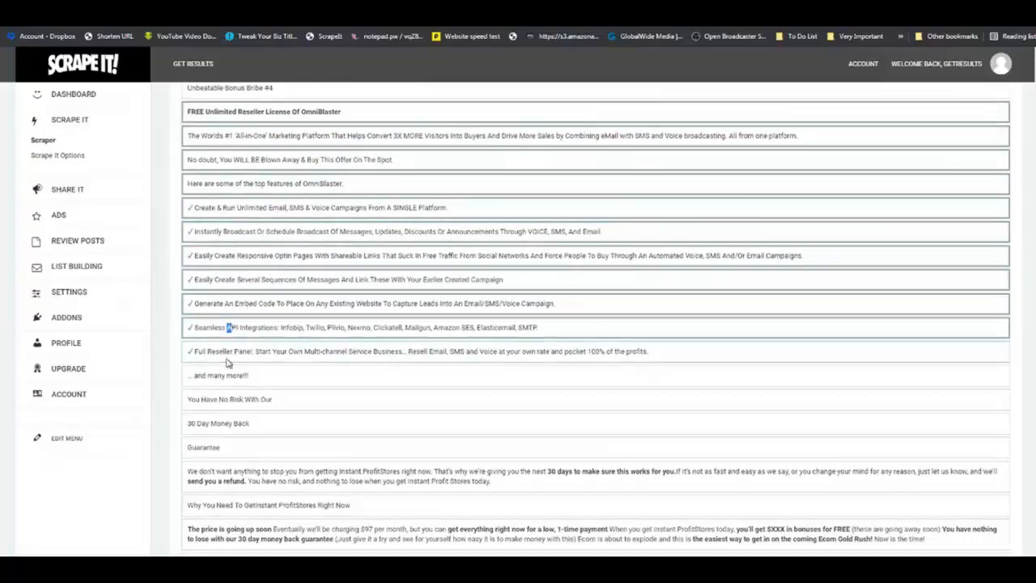
pyautogui.click(228, 351)
# For the Review - FAQ section, select the lines from "Frequently Asked Questions" through the question "Is there a money back guarantee?".
pyautogui.scroll(-5, 229, 350)
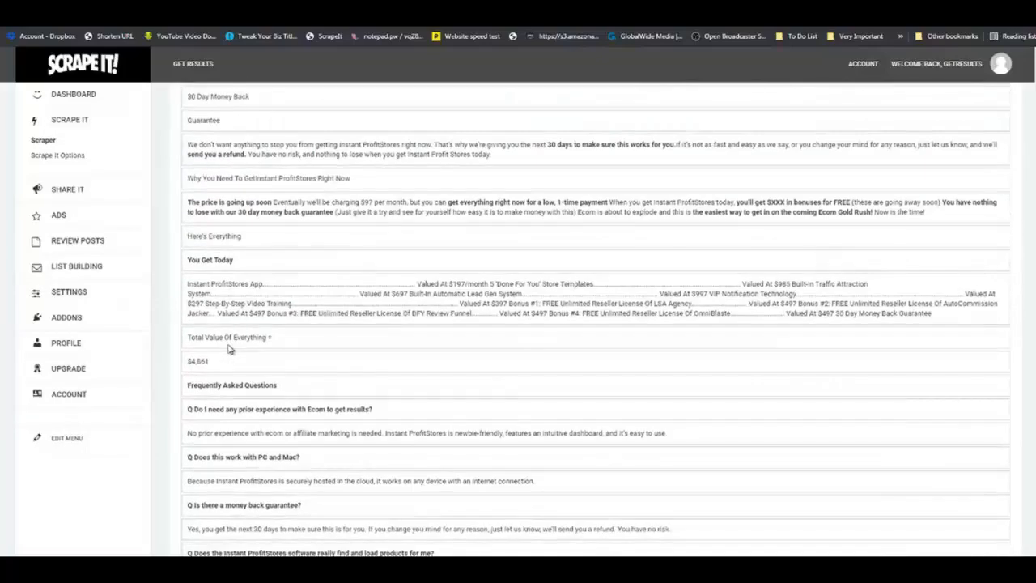
pyautogui.scroll(3, 228, 350)
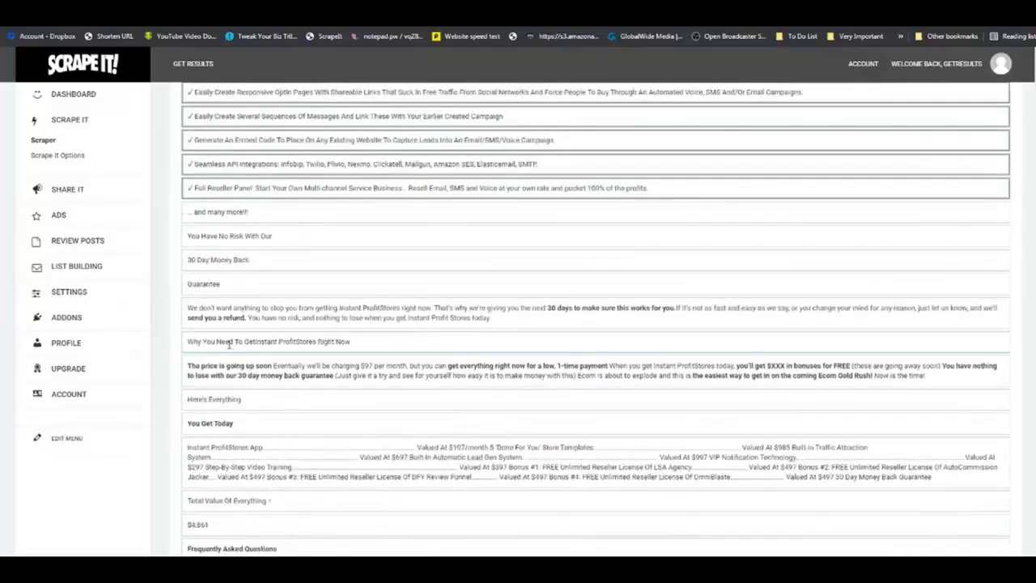
pyautogui.scroll(2, 233, 347)
pyautogui.scroll(10, 872, 240)
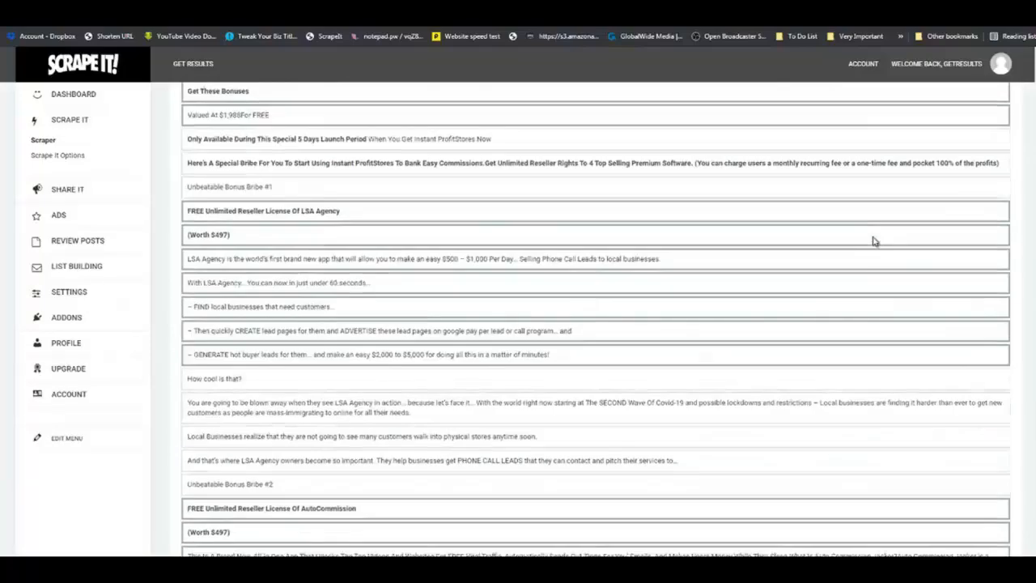
pyautogui.scroll(1, 873, 240)
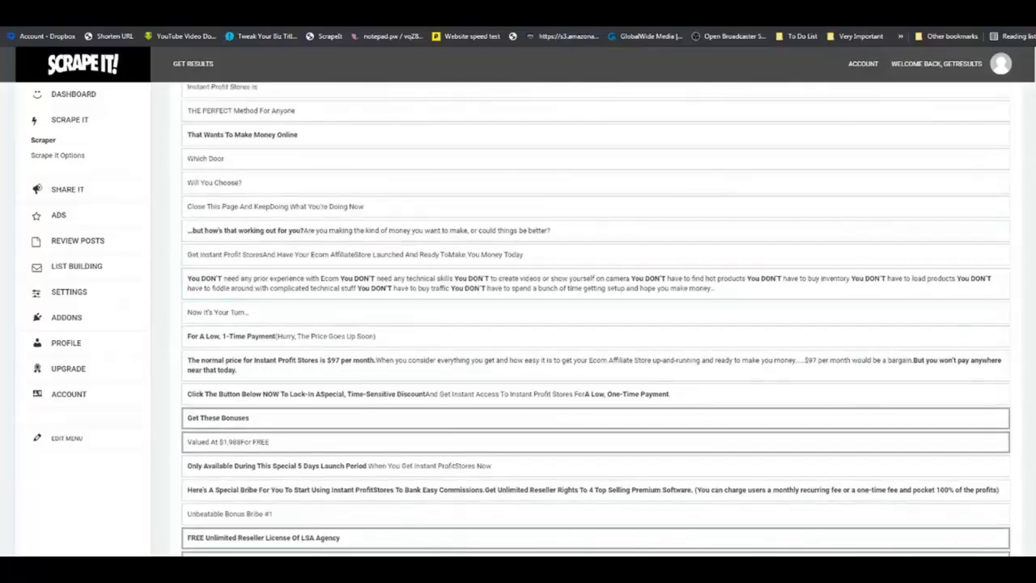
pyautogui.scroll(20, 596, 320)
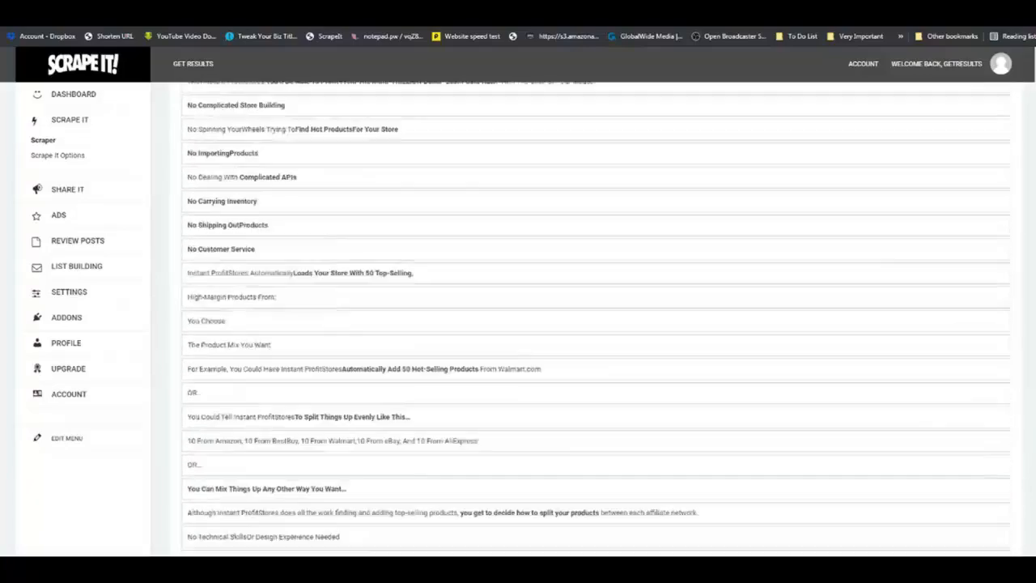
pyautogui.scroll(20, 595, 320)
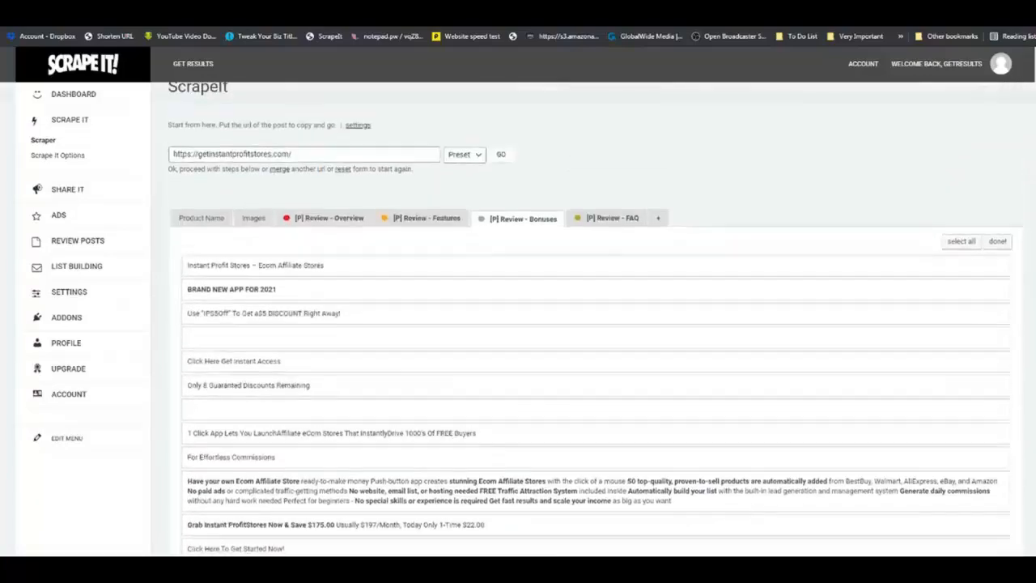
pyautogui.click(612, 230)
pyautogui.moveTo(1034, 66); pyautogui.dragTo(1028, 512)
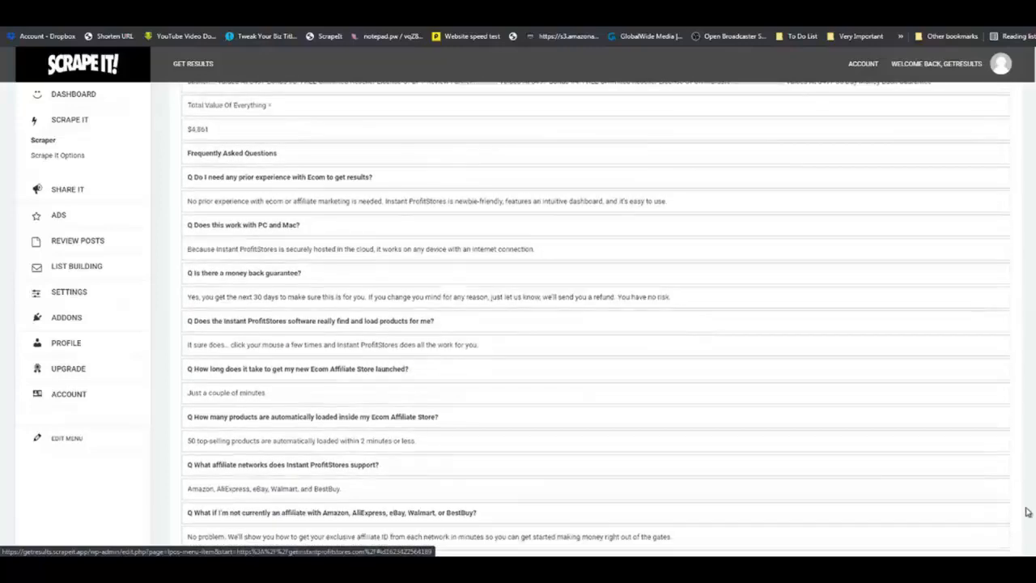
pyautogui.moveTo(259, 152); pyautogui.dragTo(245, 273)
pyautogui.click(246, 272)
# Add the FAQ lines from the money back guarantee answer through the question on how many products are automatically loaded.
pyautogui.scroll(-2, 277, 261)
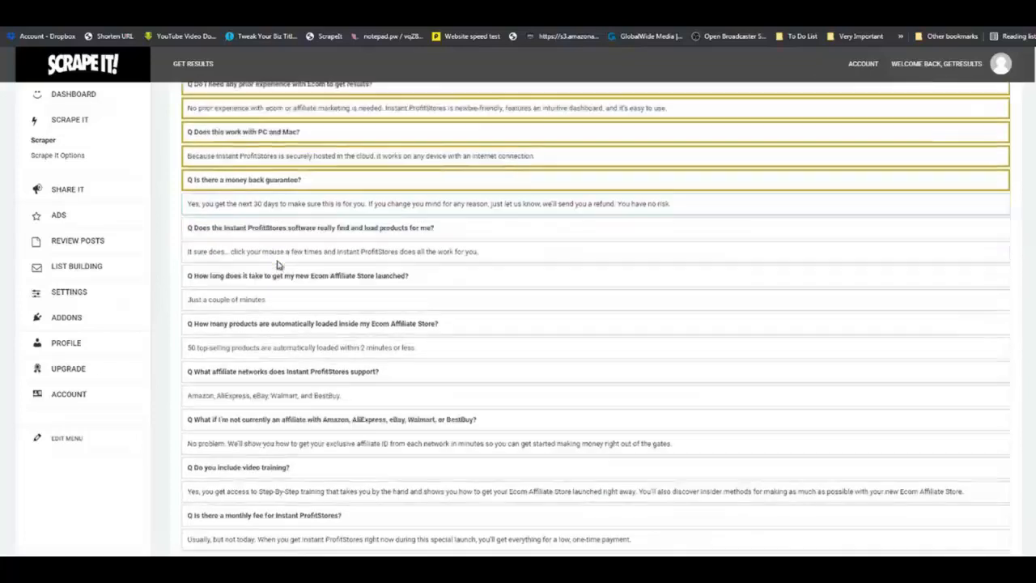
pyautogui.click(284, 194)
pyautogui.moveTo(283, 204); pyautogui.dragTo(255, 307)
pyautogui.click(255, 308)
# Add the FAQ lines from the "50 top-selling products" answer through the answer to "Do you include video training?".
pyautogui.scroll(-2, 267, 305)
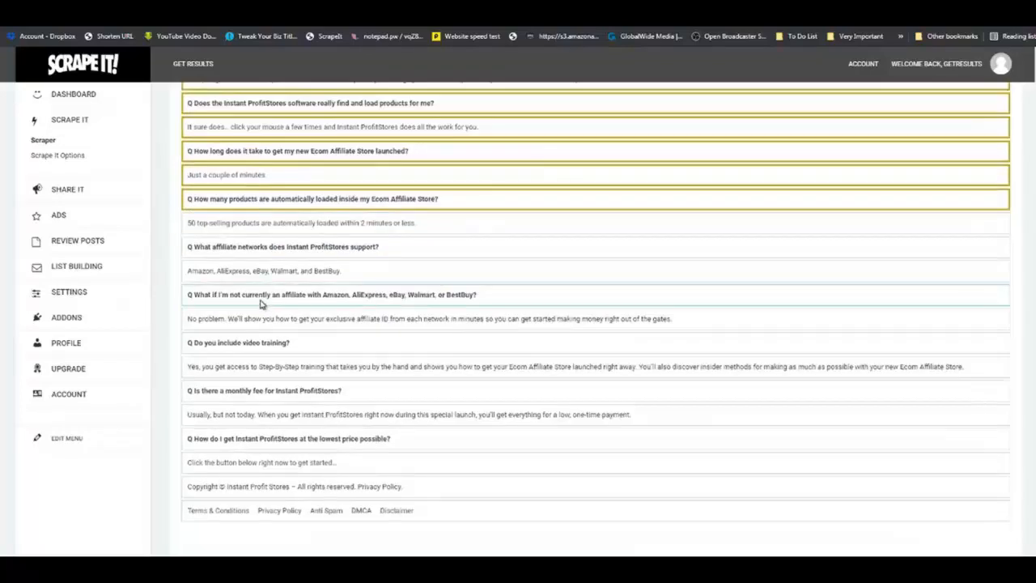
pyautogui.click(257, 223)
pyautogui.moveTo(253, 241); pyautogui.dragTo(238, 340)
pyautogui.click(237, 343)
pyautogui.click(237, 367)
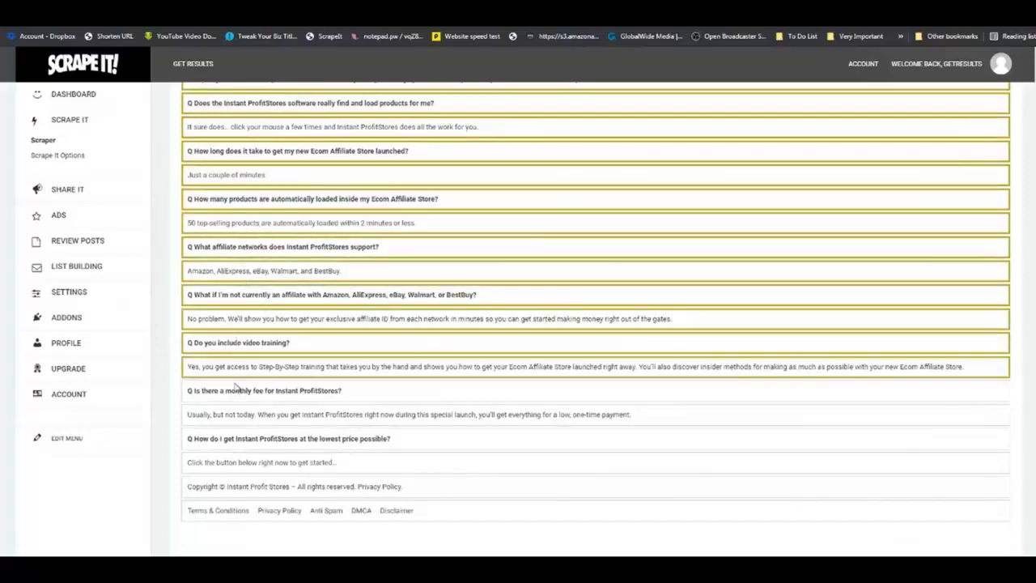
# Add the remaining FAQ lines from the monthly fee question through "Click the button below right now to get started" and finish the content selection.
pyautogui.click(237, 390)
pyautogui.click(238, 413)
pyautogui.click(242, 439)
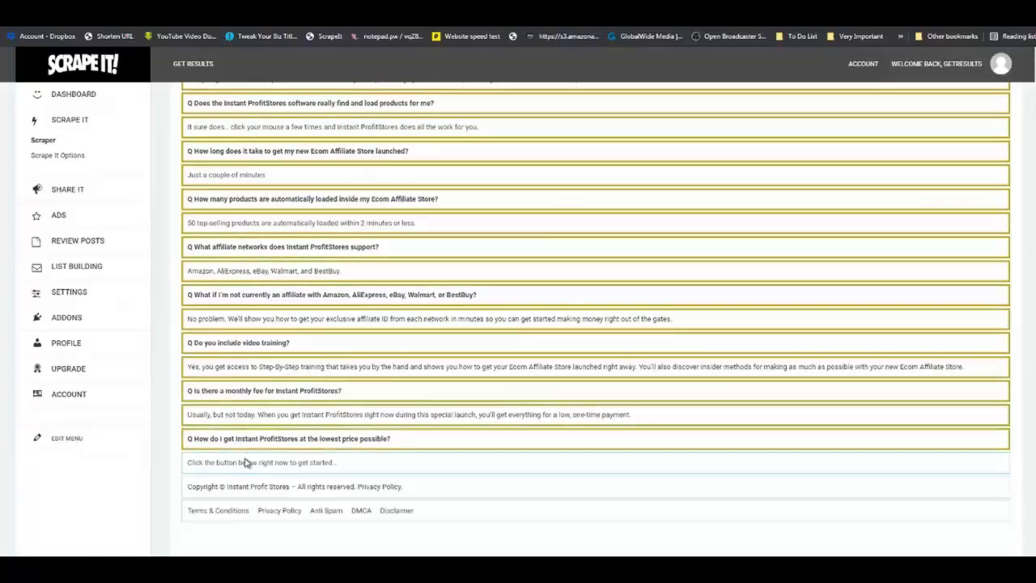
pyautogui.click(246, 462)
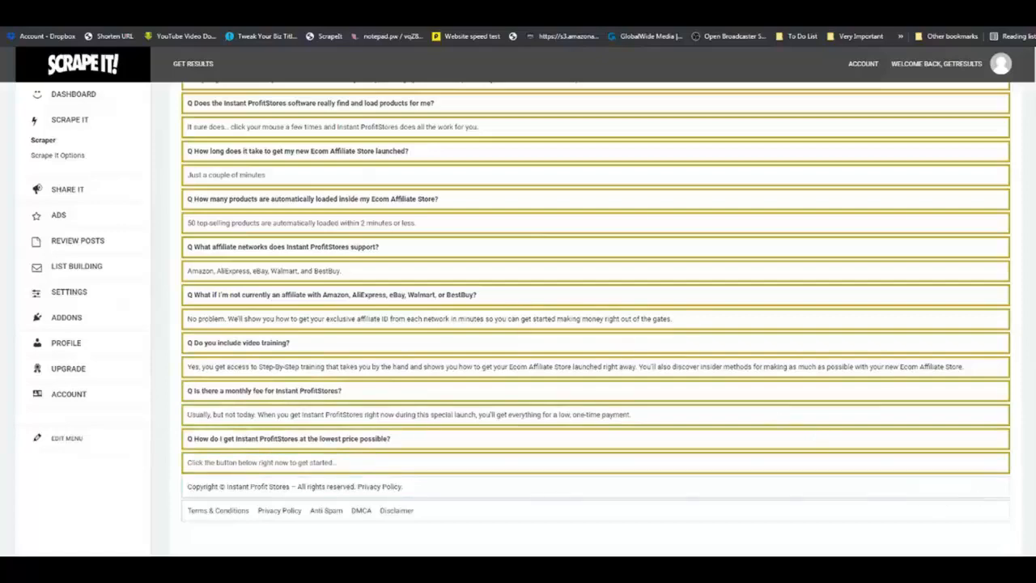
pyautogui.scroll(15, 595, 316)
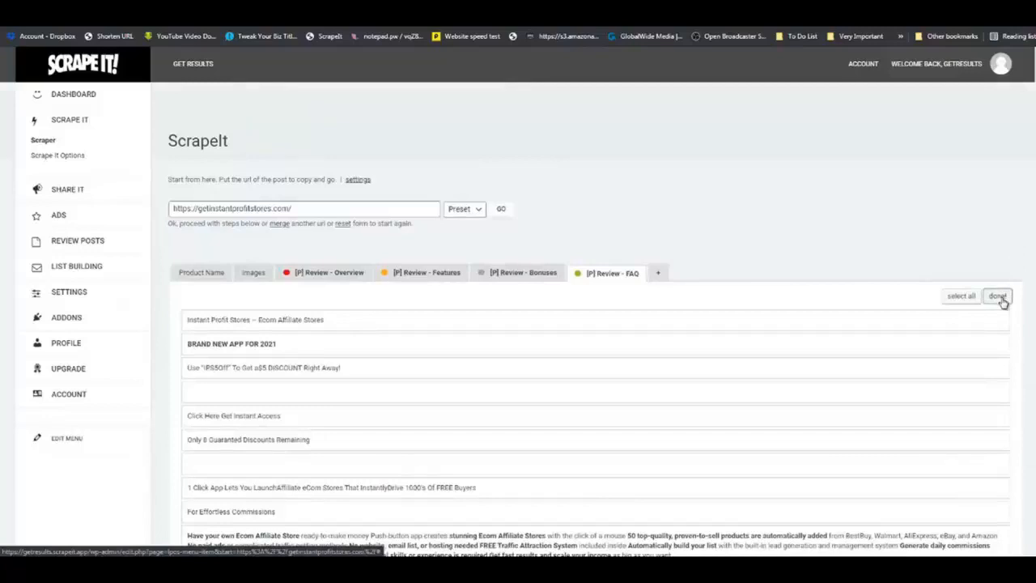
pyautogui.click(997, 296)
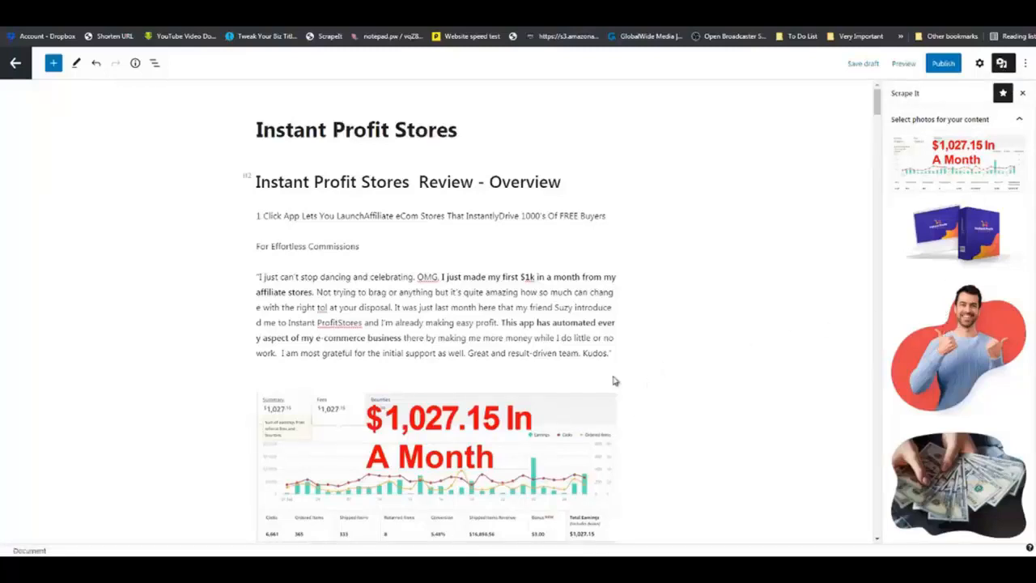
# Remove the "$1,027.15 In A Month" earnings image block from the Overview section of the draft post.
pyautogui.scroll(-2, 629, 370)
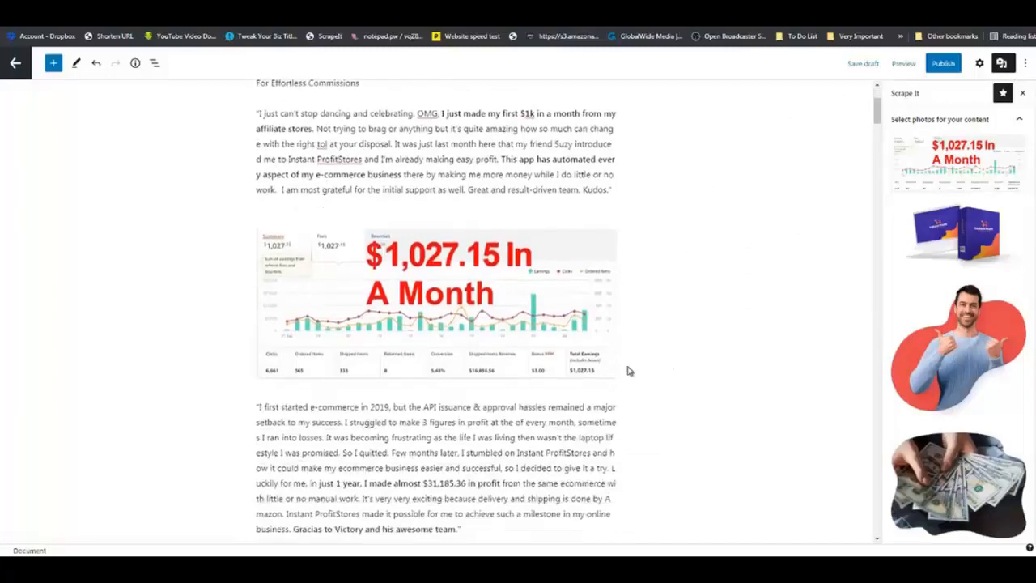
pyautogui.click(522, 310)
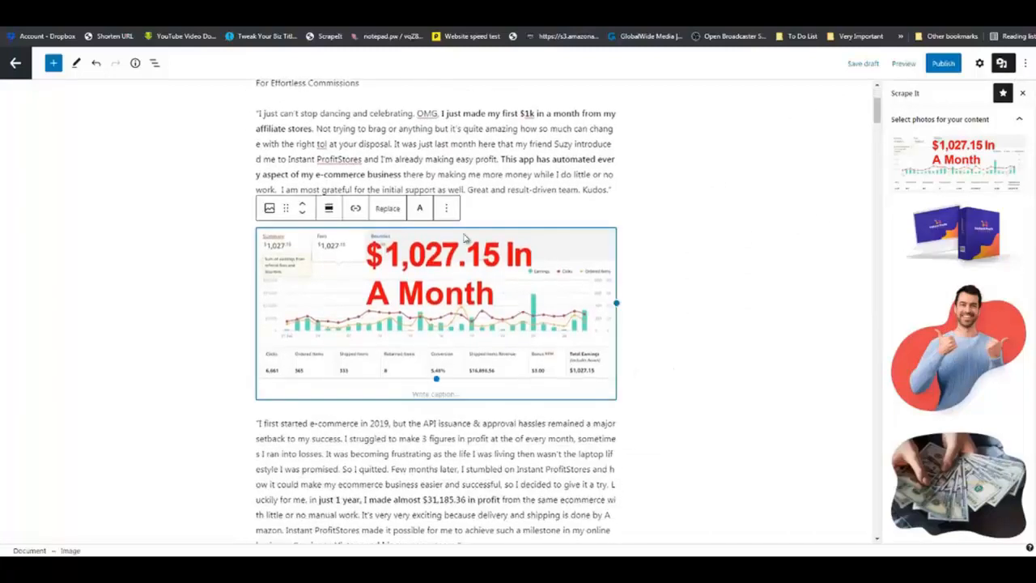
pyautogui.click(448, 209)
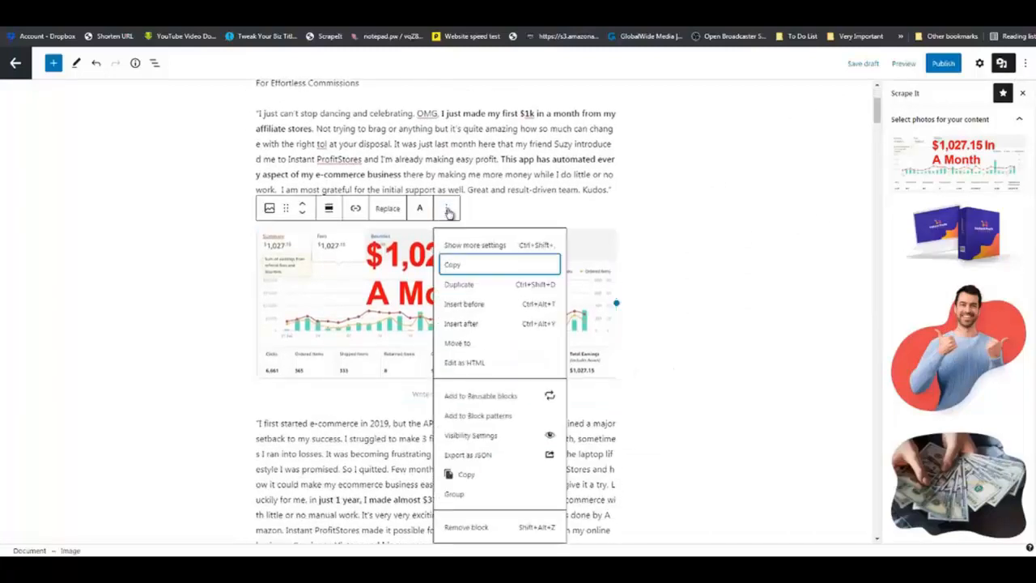
pyautogui.click(478, 527)
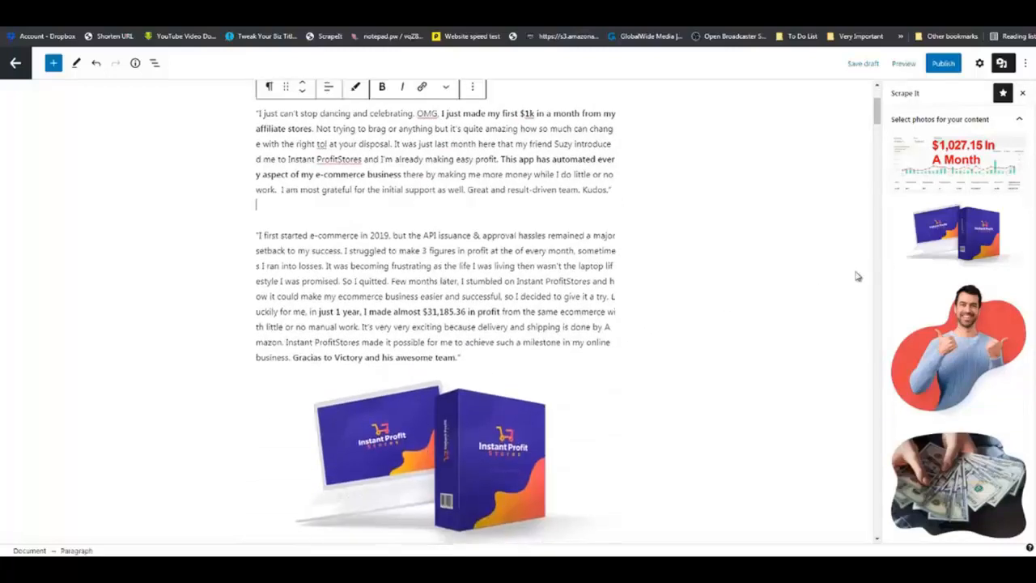
# Place the Instant Profit Stores product box image after the first testimonial and delete its duplicate below the second testimonial.
pyautogui.moveTo(941, 235); pyautogui.dragTo(517, 223)
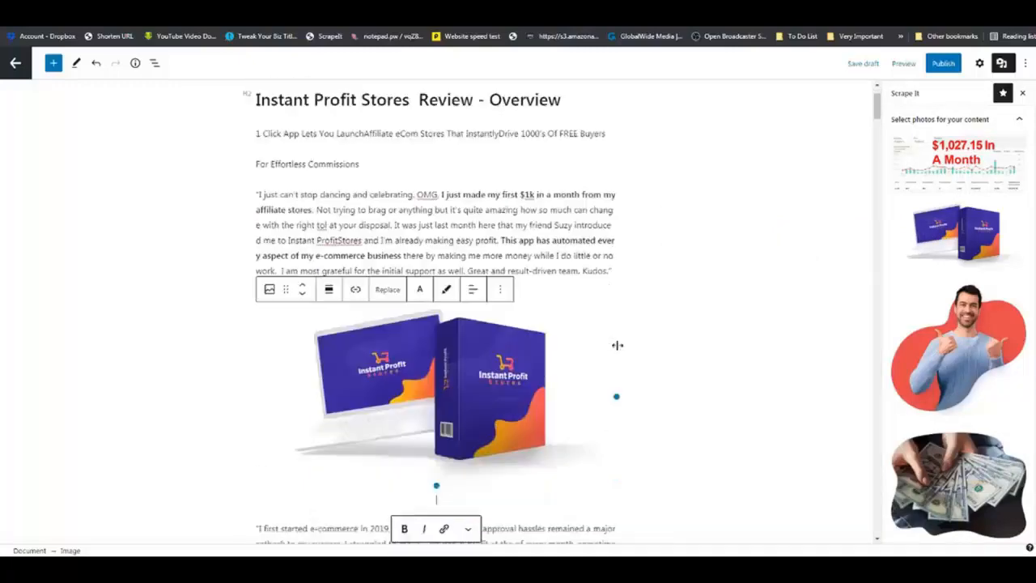
pyautogui.scroll(-3, 607, 354)
pyautogui.click(482, 327)
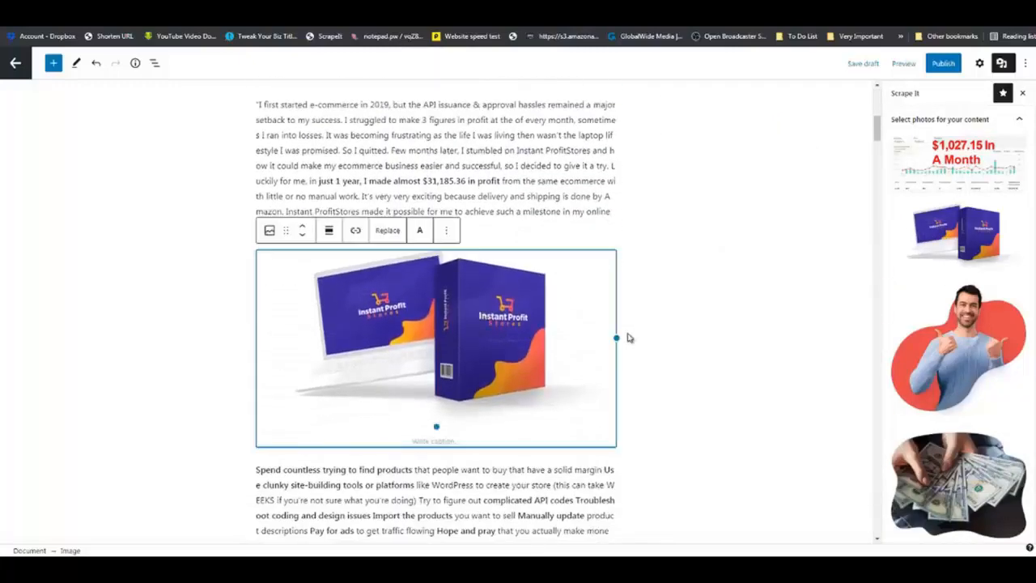
pyautogui.press('Delete')
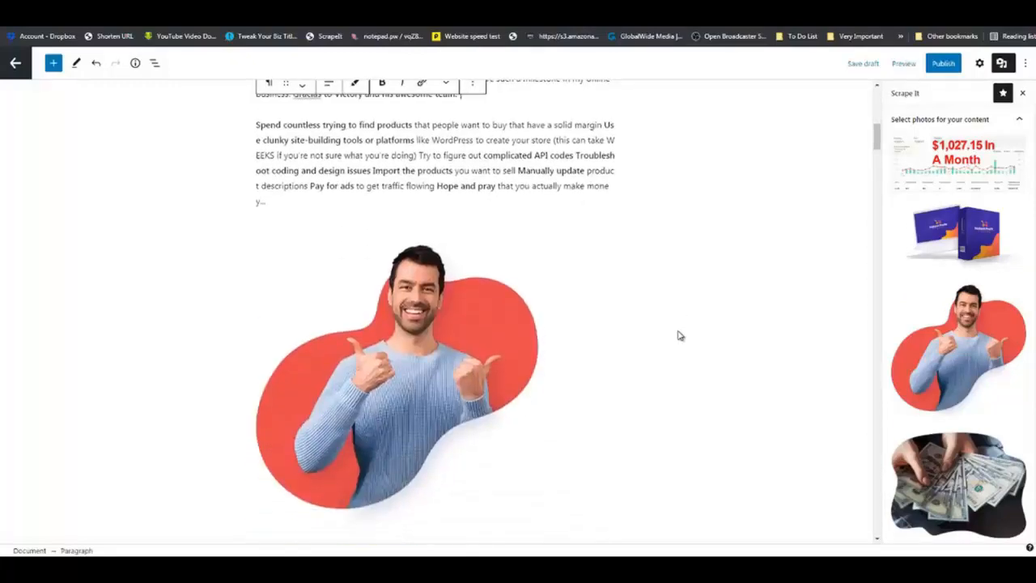
# Look over the Overview section's text and images down to the start of the Features section.
pyautogui.scroll(4, 680, 335)
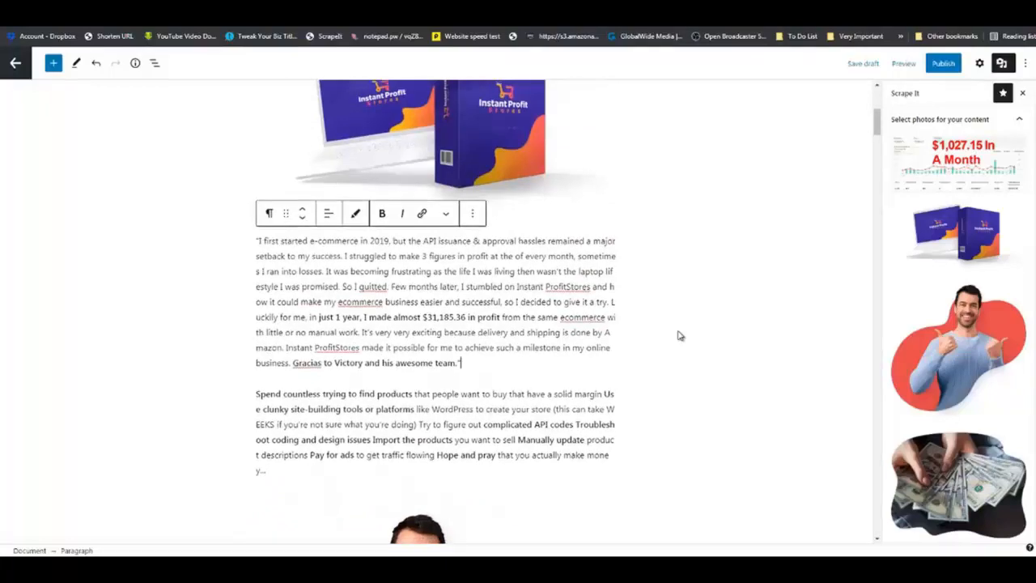
pyautogui.scroll(-2, 679, 335)
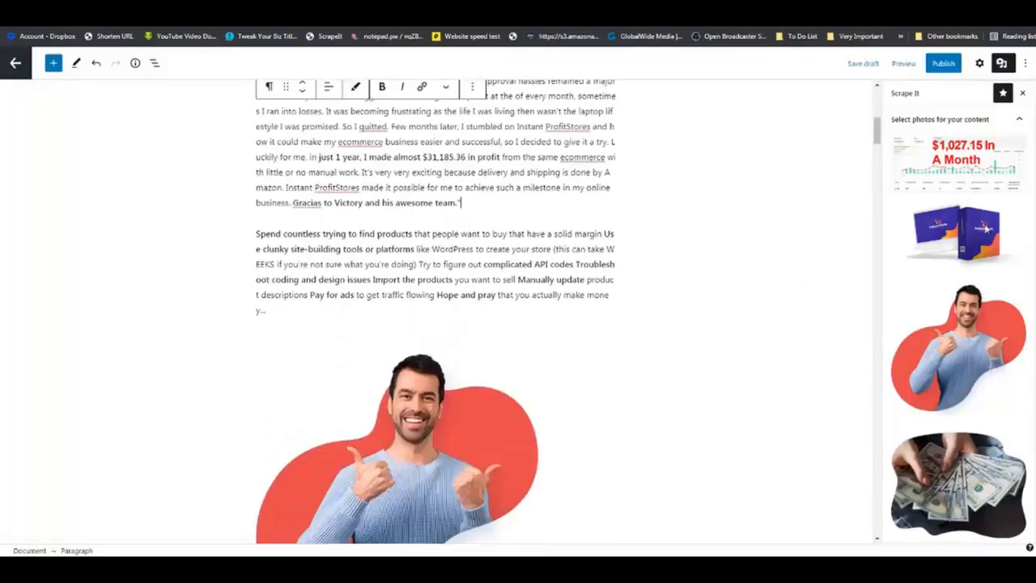
pyautogui.scroll(-3, 954, 348)
pyautogui.scroll(-6, 639, 361)
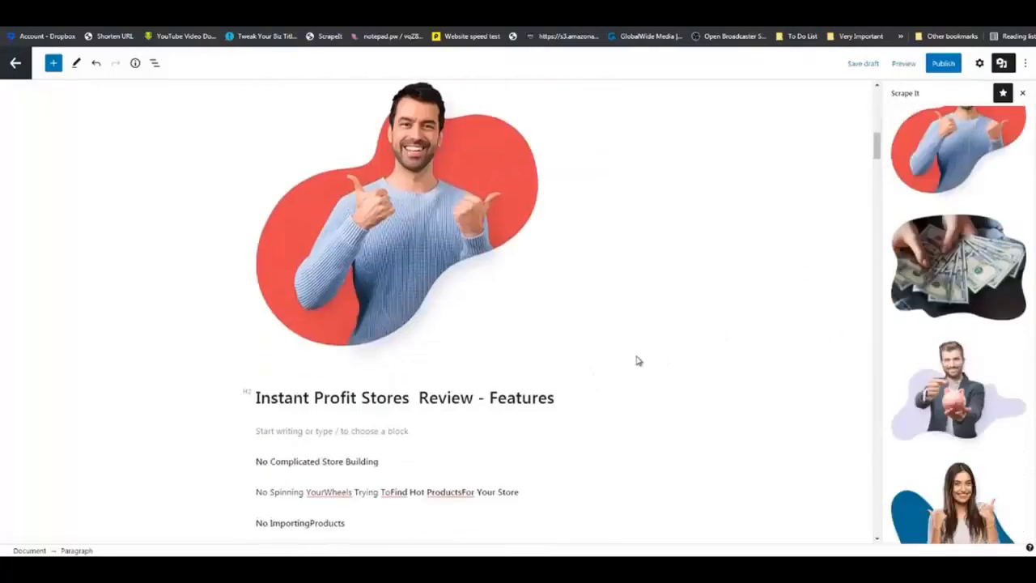
pyautogui.scroll(4, 627, 358)
pyautogui.scroll(3, 629, 360)
pyautogui.scroll(2, 956, 324)
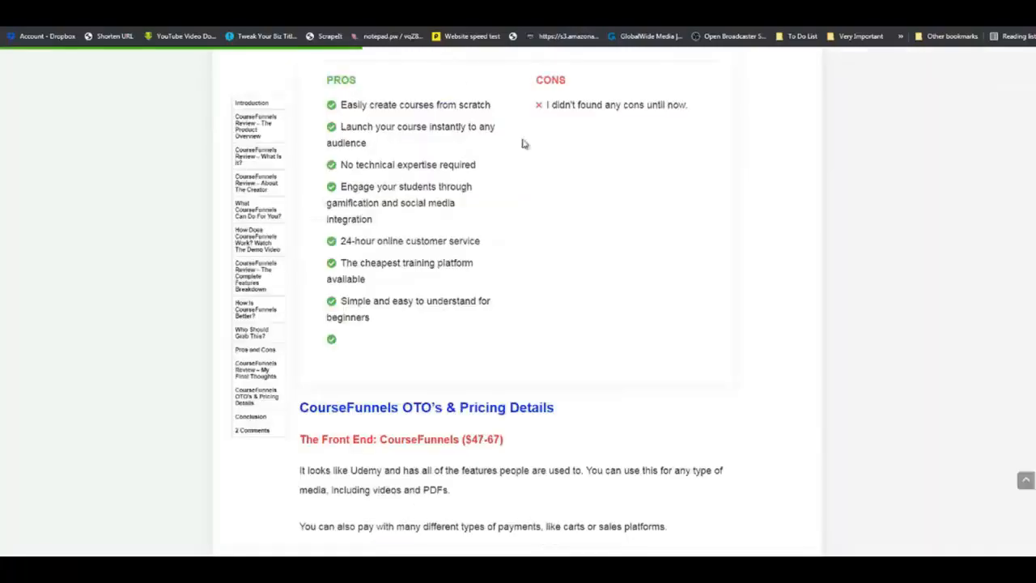
# Switch to the CourseFunnels review page and examine its layout, including the pros and cons, table of contents and product overview.
pyautogui.scroll(1, 503, 243)
pyautogui.scroll(8, 504, 243)
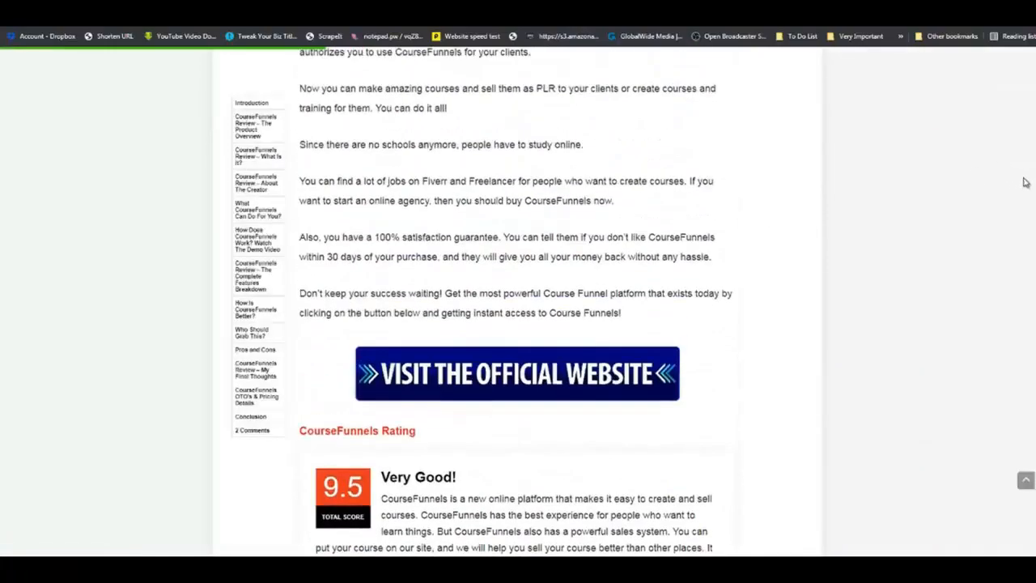
pyautogui.scroll(20, 518, 299)
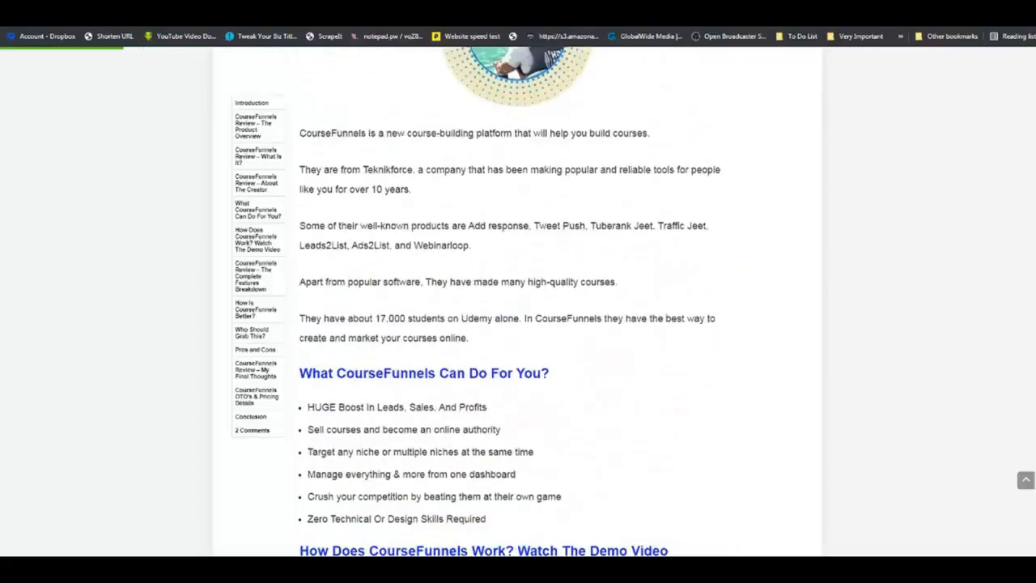
pyautogui.scroll(-20, 518, 299)
pyautogui.scroll(20, 518, 300)
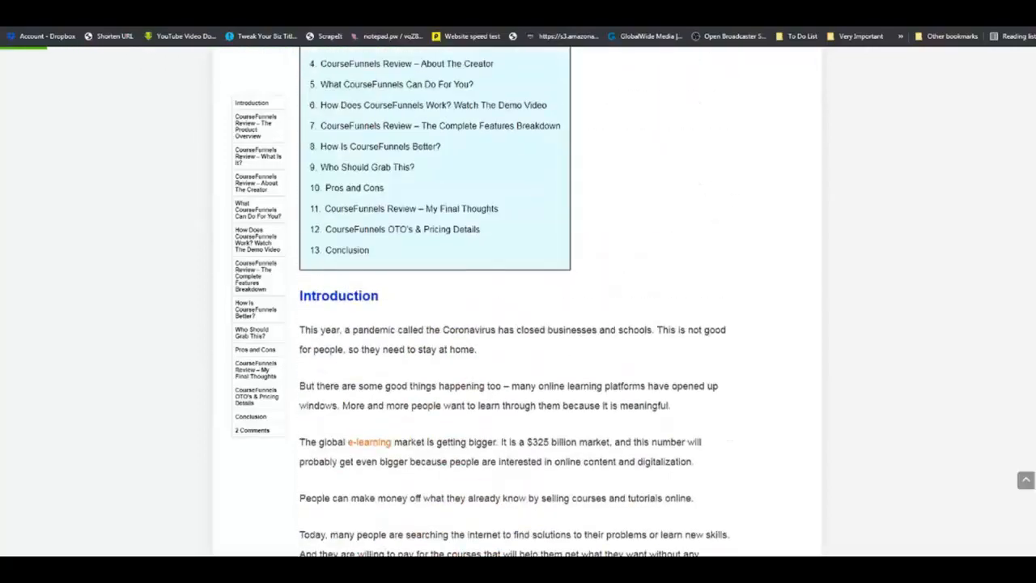
pyautogui.scroll(-5, 518, 299)
pyautogui.scroll(-3, 882, 124)
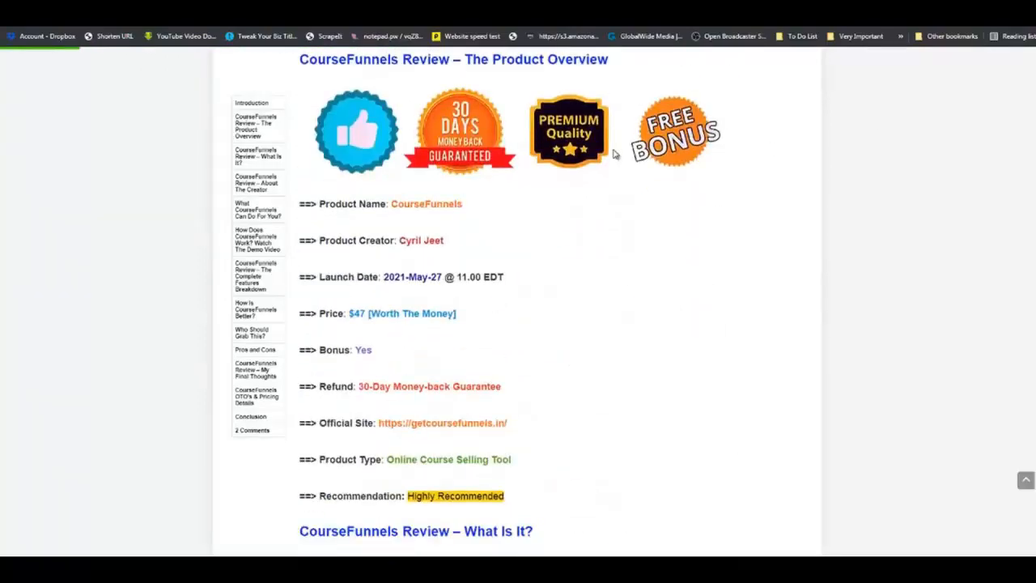
pyautogui.scroll(3, 614, 154)
pyautogui.scroll(6, 497, 242)
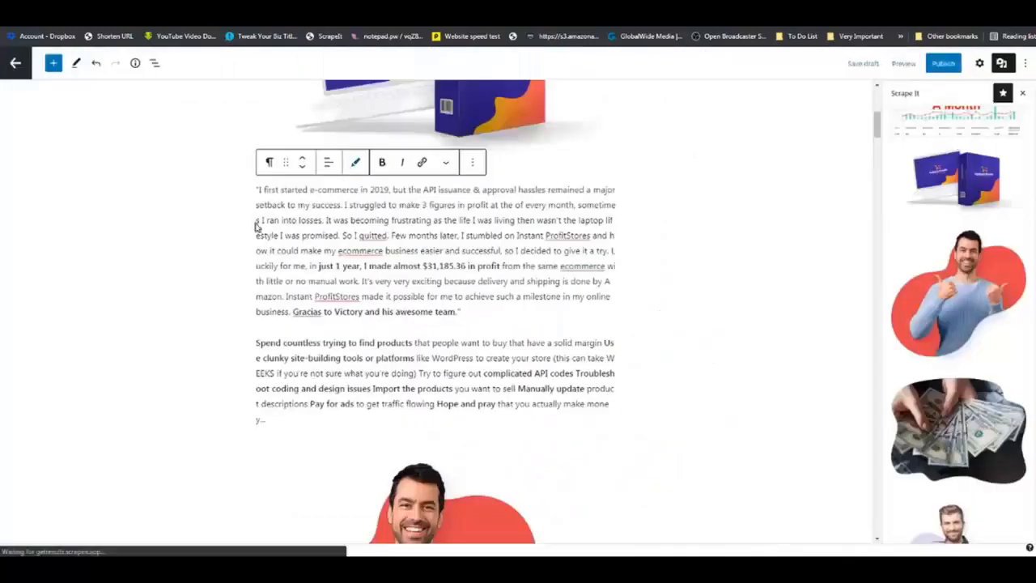
# Insert the "Table of product" pattern from the ScrapeIt category directly below the Review - Overview heading.
pyautogui.scroll(2, 257, 226)
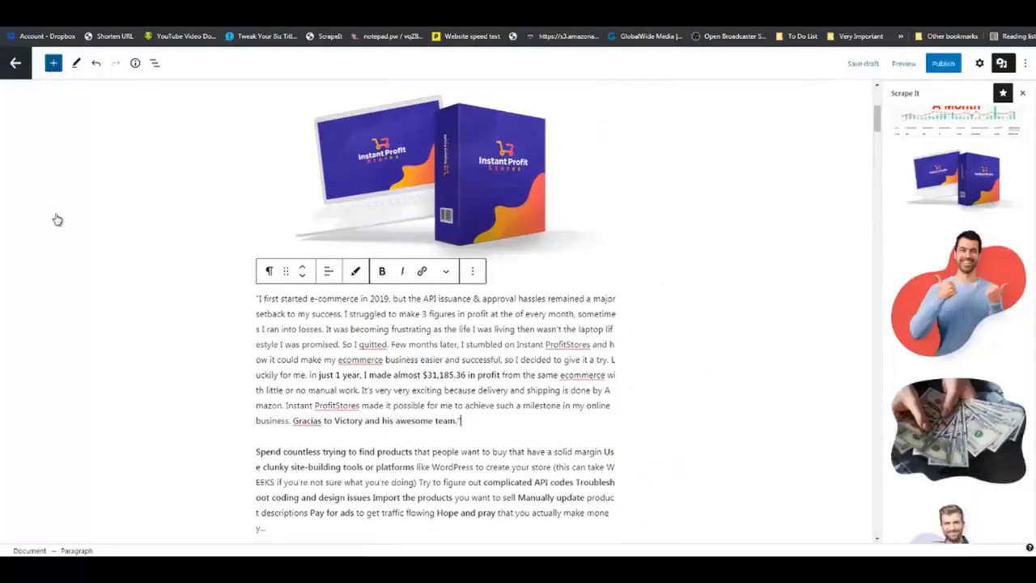
pyautogui.click(53, 62)
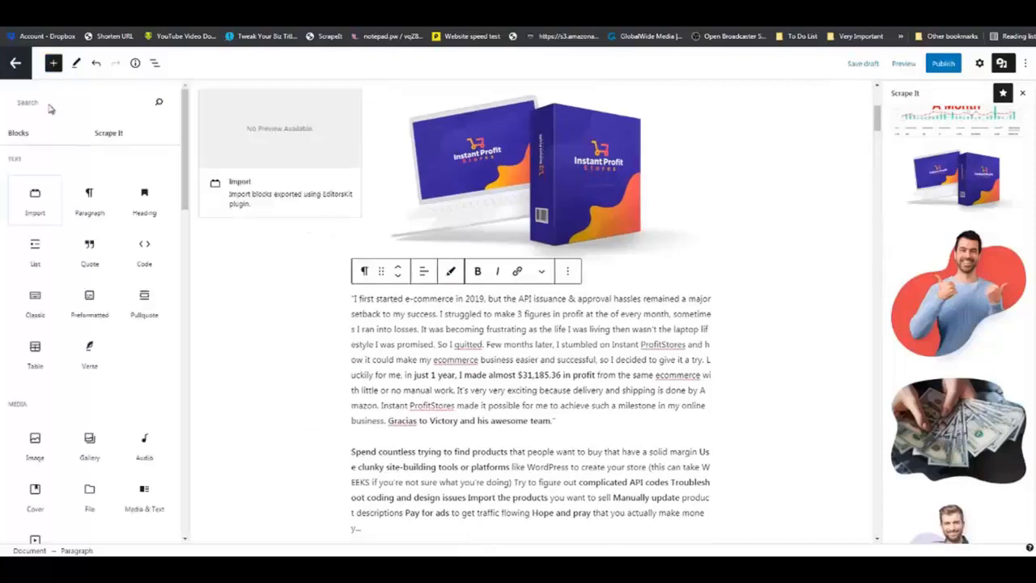
pyautogui.click(119, 136)
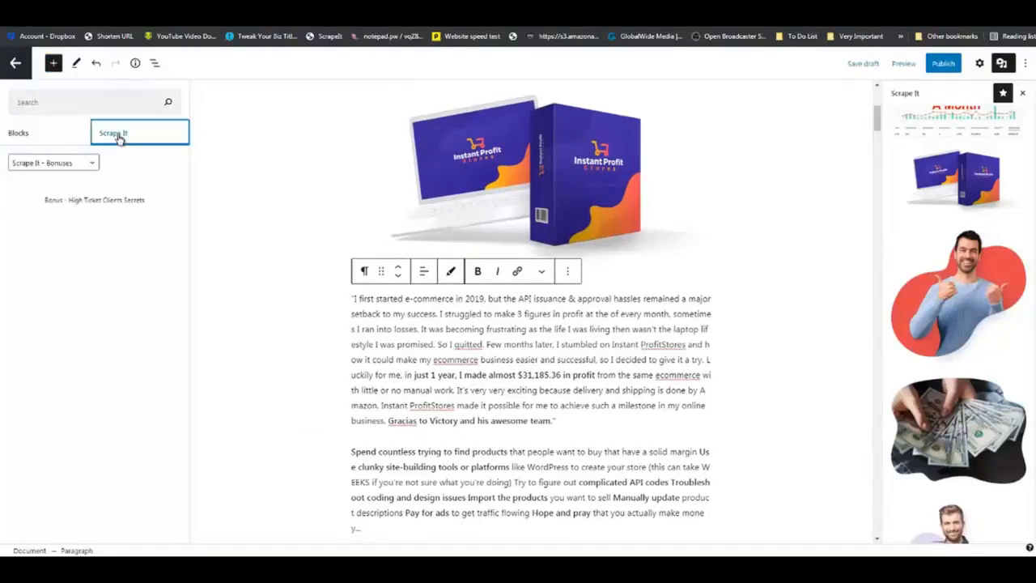
pyautogui.click(85, 165)
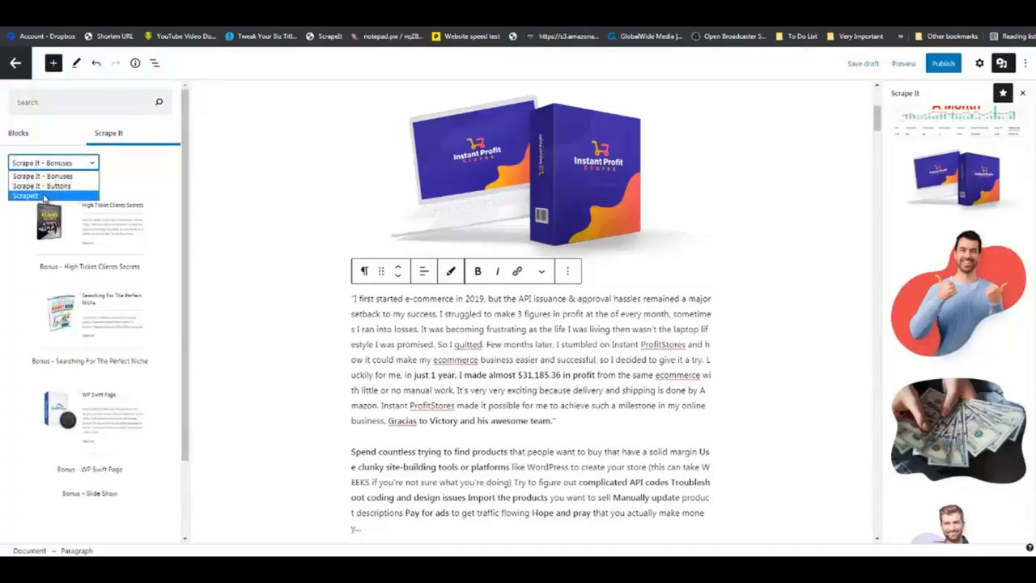
pyautogui.click(63, 195)
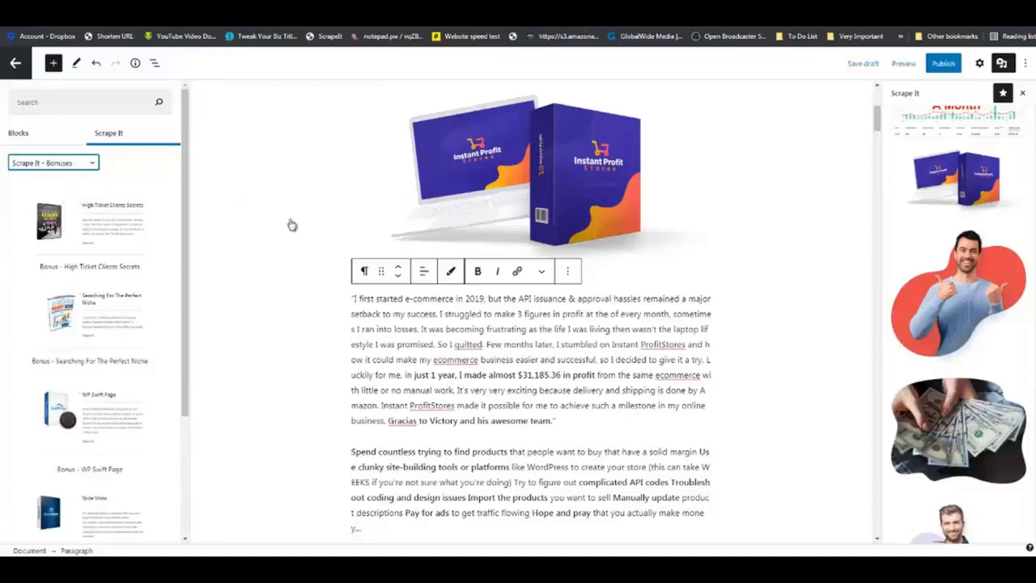
pyautogui.scroll(4, 277, 219)
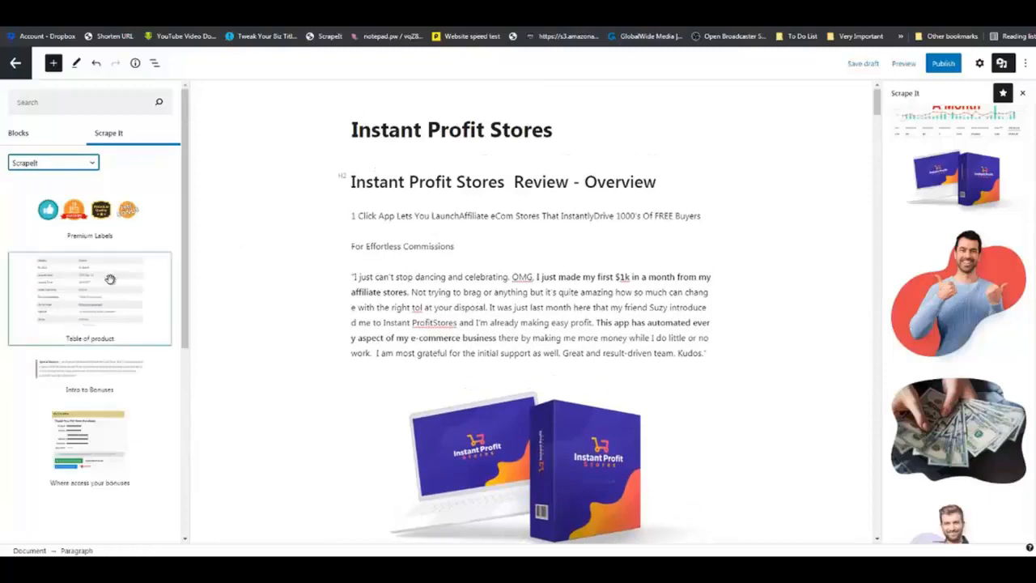
pyautogui.moveTo(111, 278); pyautogui.dragTo(364, 188)
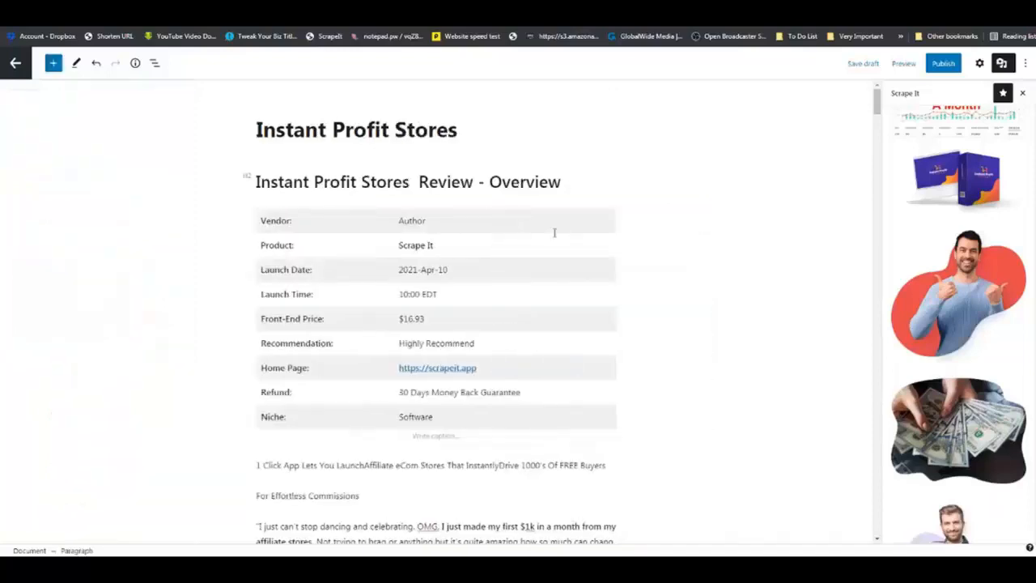
# Enter the vendor's name in the product table and replace the Product entry with Instant Profit Stores copied from the post title.
pyautogui.moveTo(398, 219); pyautogui.dragTo(425, 220)
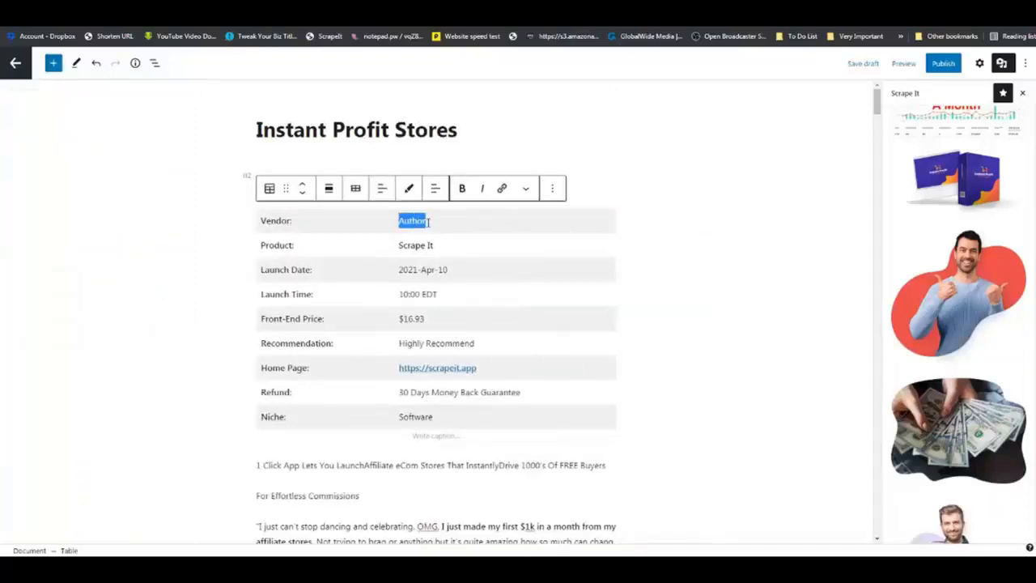
pyautogui.write('Vic')
pyautogui.moveTo(463, 131); pyautogui.dragTo(256, 131)
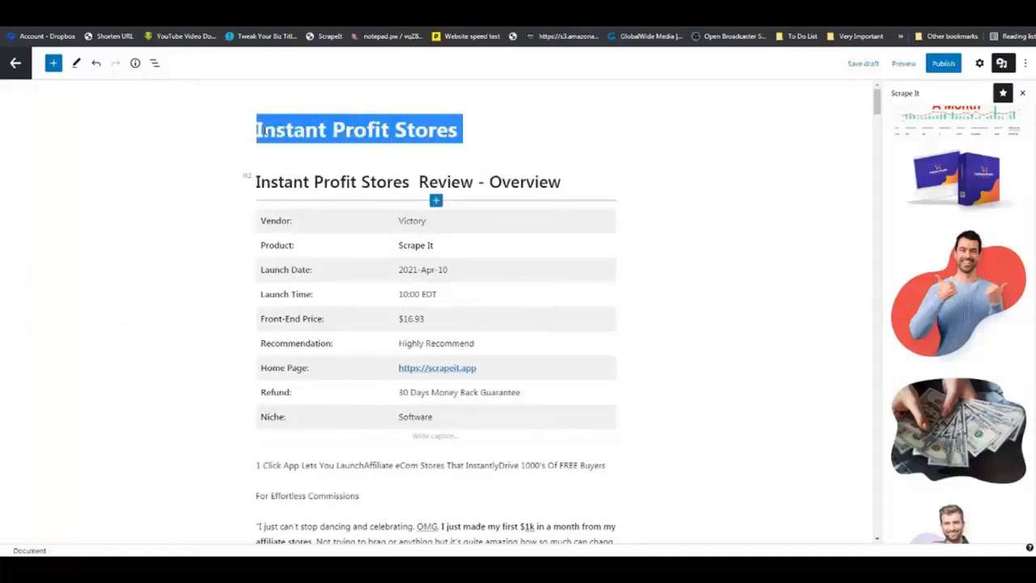
pyautogui.rightClick(272, 137)
pyautogui.click(289, 152)
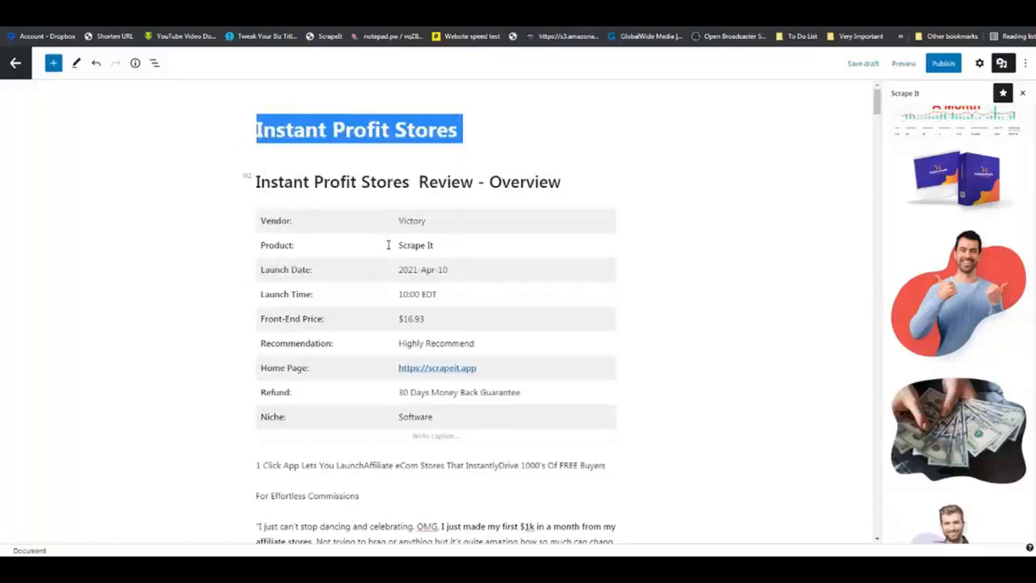
pyautogui.click(389, 244)
pyautogui.moveTo(437, 244); pyautogui.dragTo(396, 246)
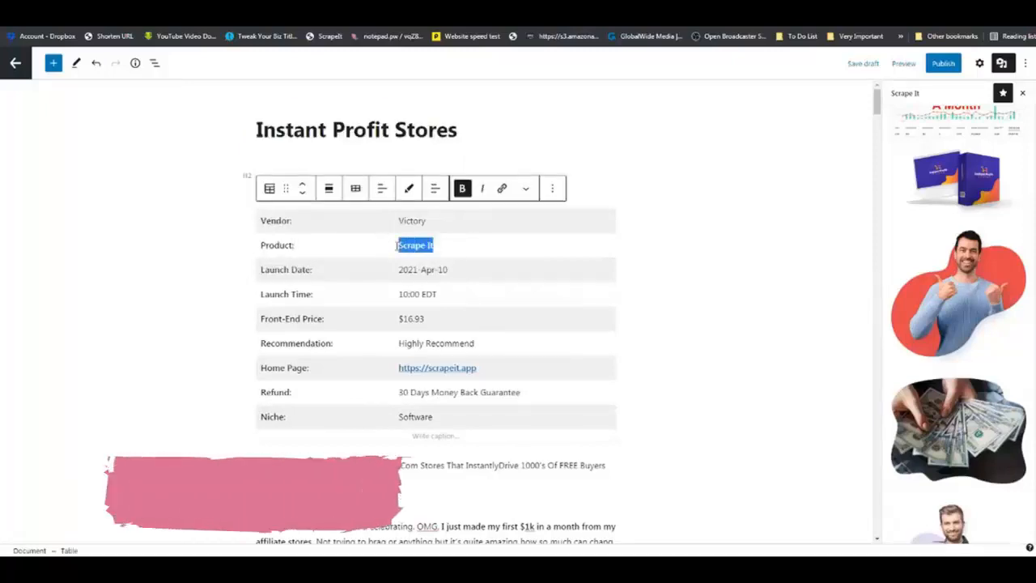
pyautogui.hotkey('ctrl', 'v')
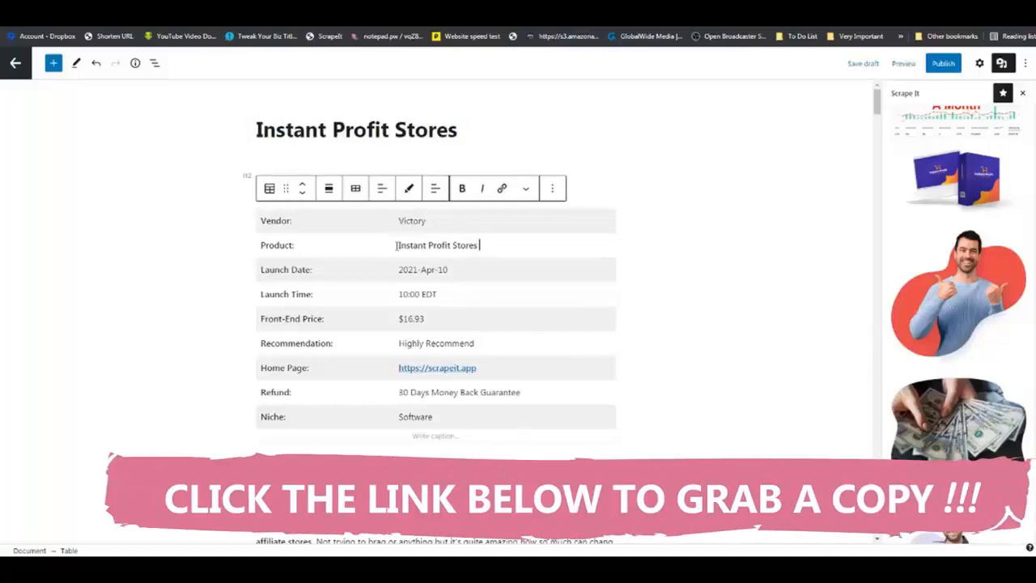
# Paste Instant Profit Stores over the link text in the table's Home Page row.
pyautogui.click(392, 366)
pyautogui.moveTo(480, 368); pyautogui.dragTo(397, 367)
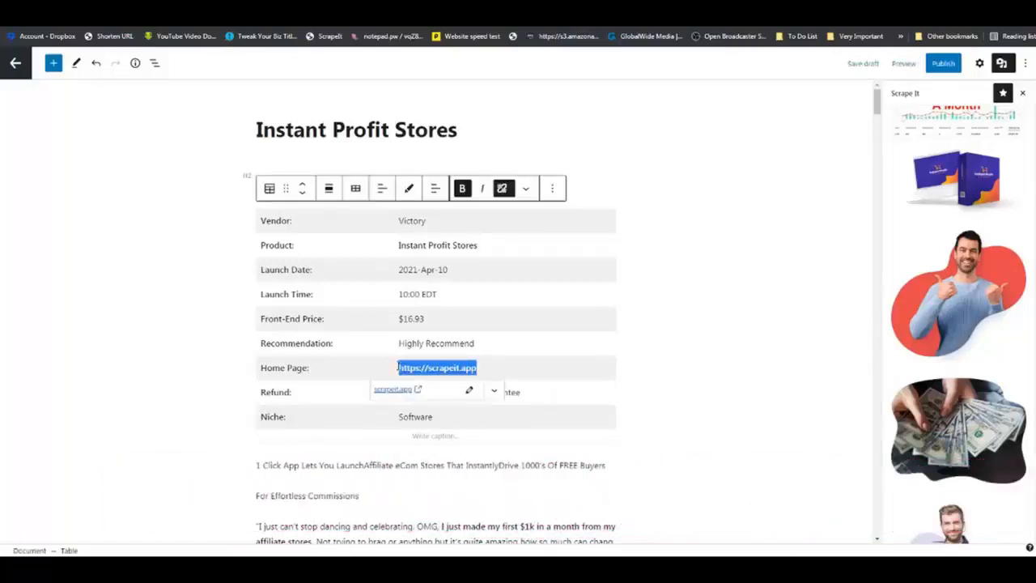
pyautogui.hotkey('ctrl', 'v')
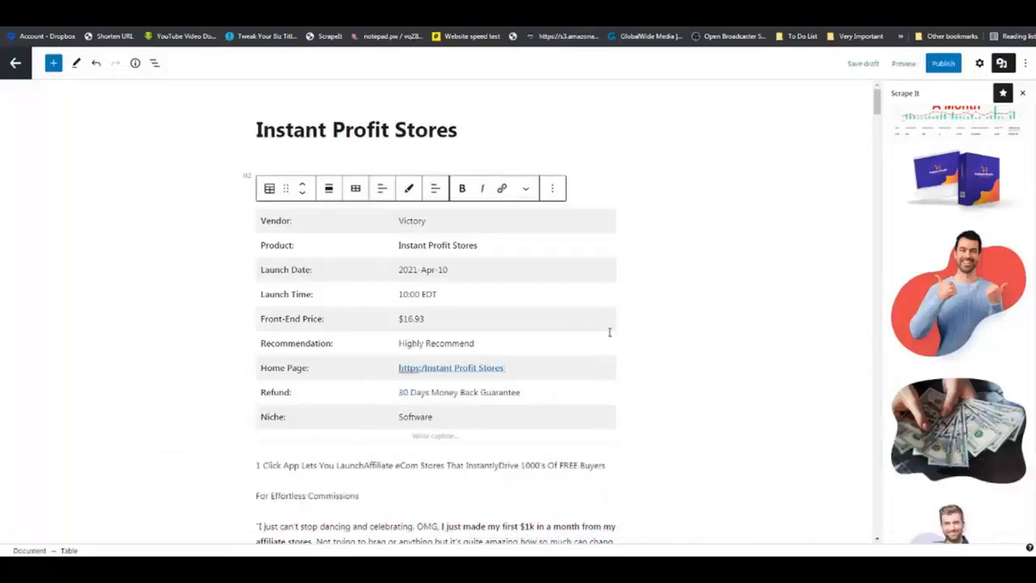
pyautogui.scroll(-2, 478, 308)
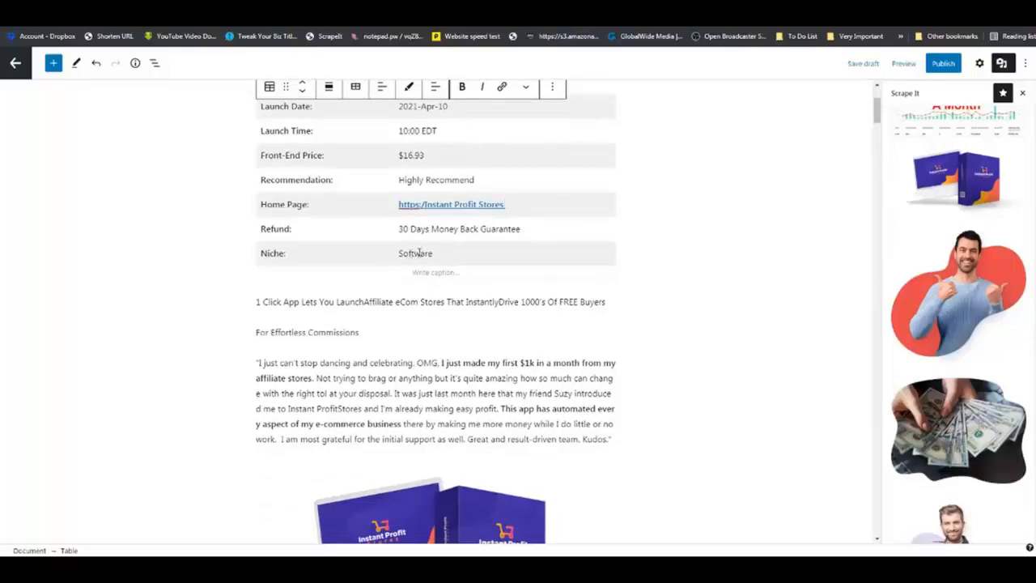
# Insert the coloured Premium Labels pattern from the ScrapeIt category between the "Spend countless trying to find products" paragraph and the thumbs-up man image.
pyautogui.scroll(1, 437, 170)
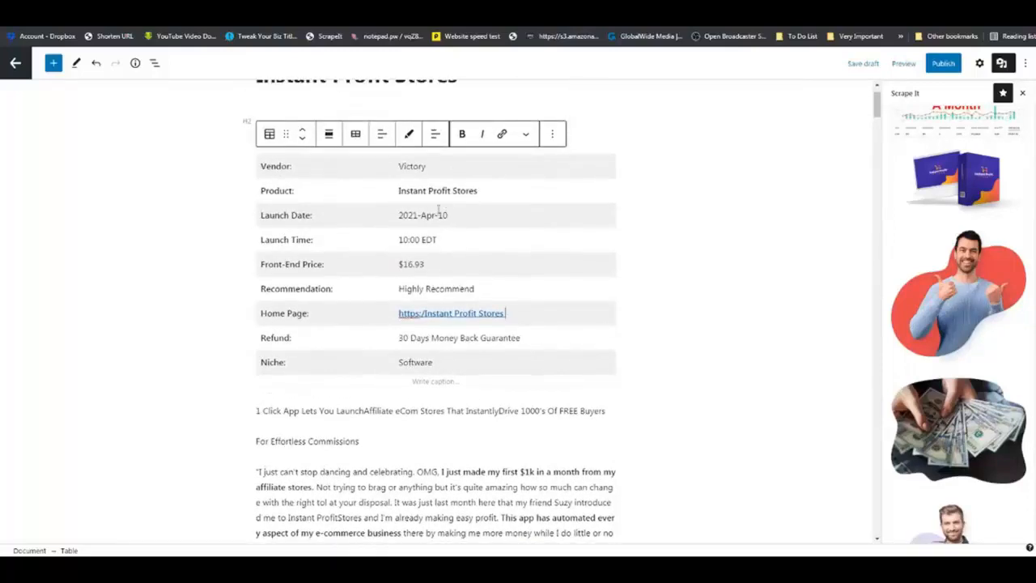
pyautogui.scroll(-2, 409, 265)
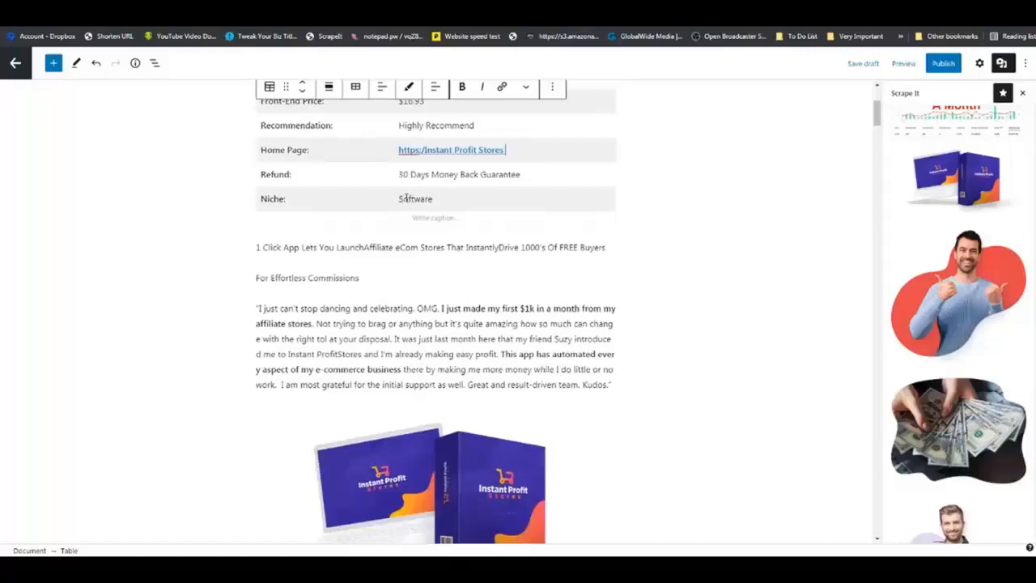
pyautogui.scroll(-7, 491, 238)
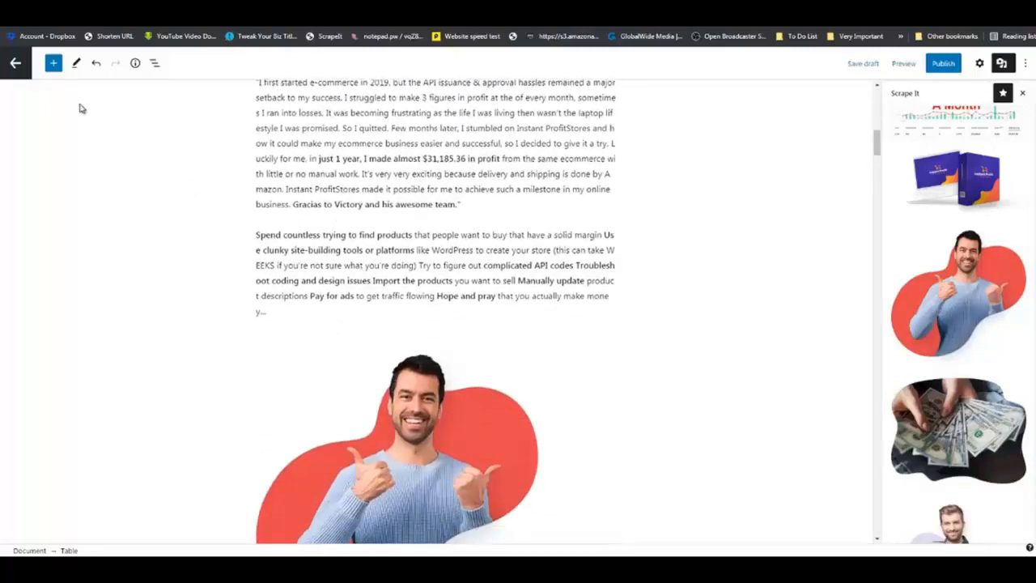
pyautogui.click(52, 63)
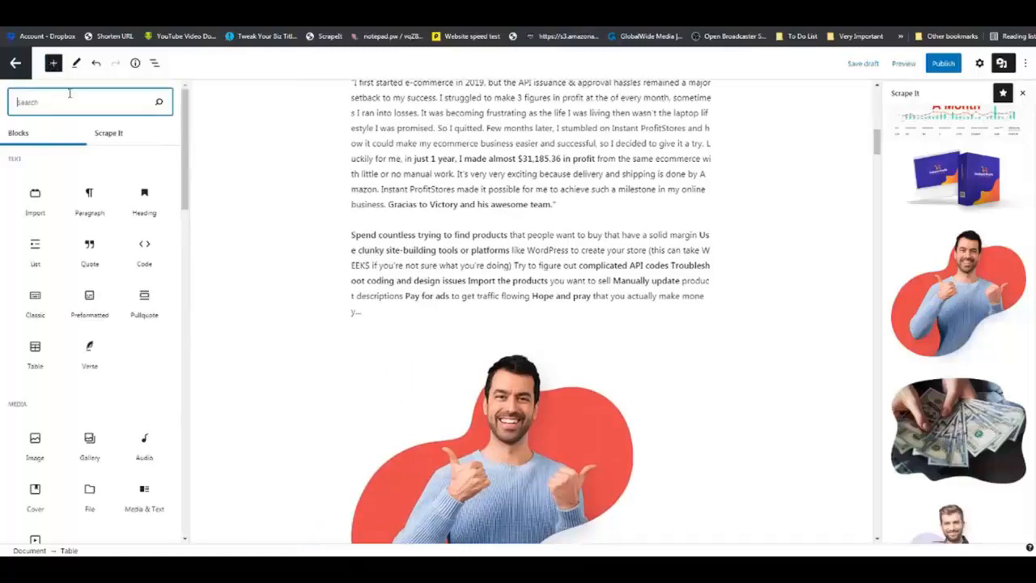
pyautogui.click(110, 135)
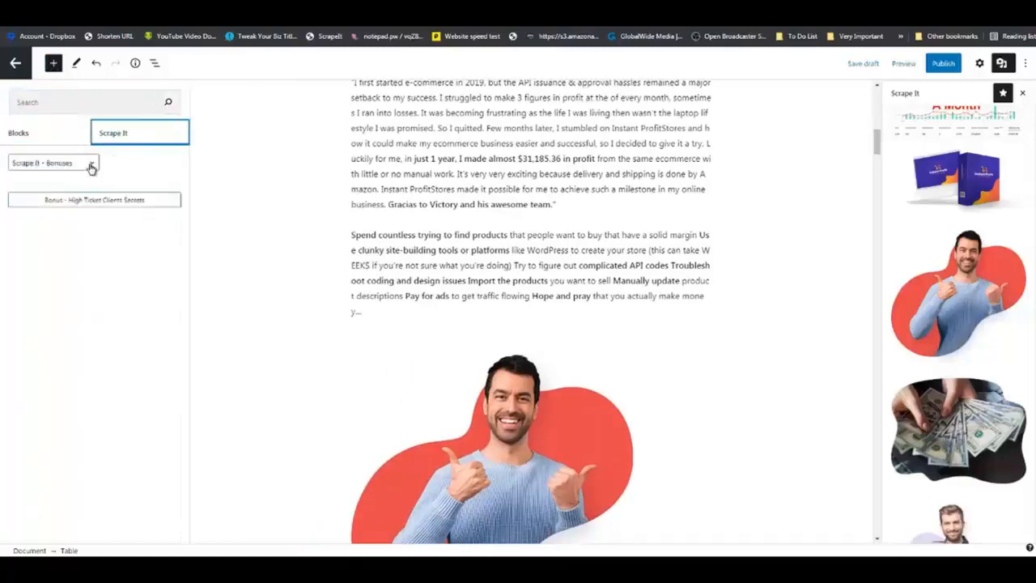
pyautogui.click(92, 165)
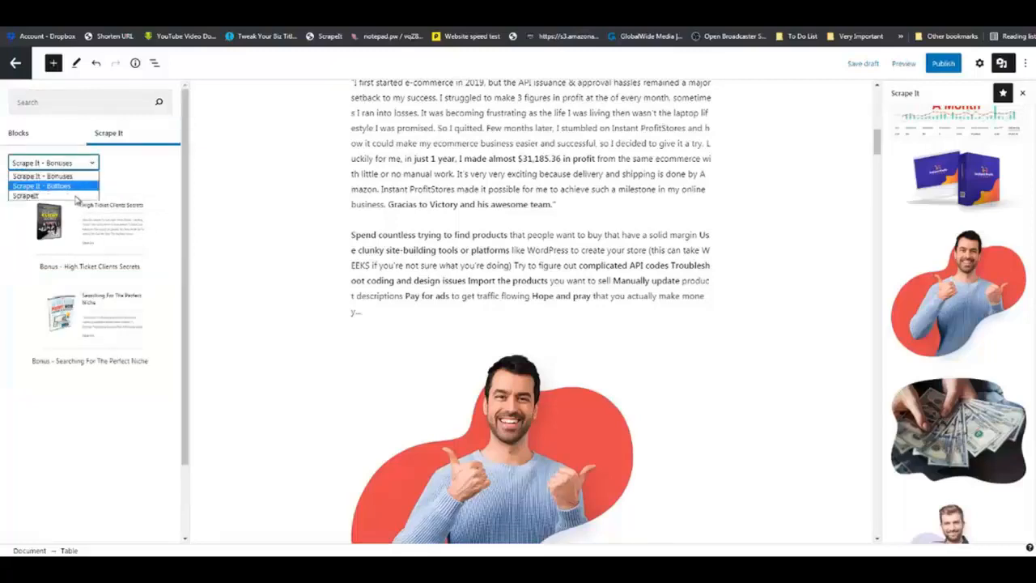
pyautogui.click(68, 200)
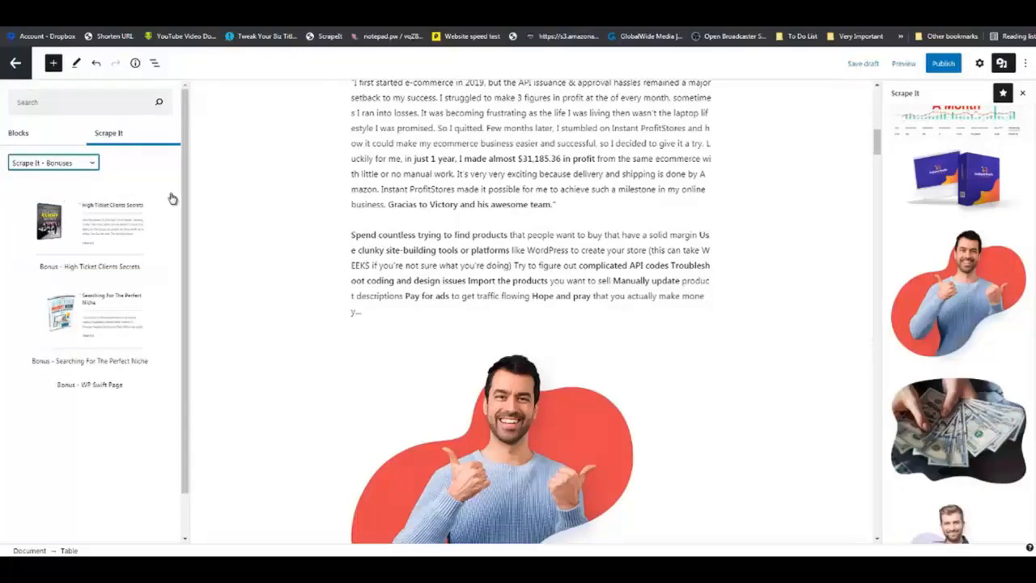
pyautogui.press('Up')
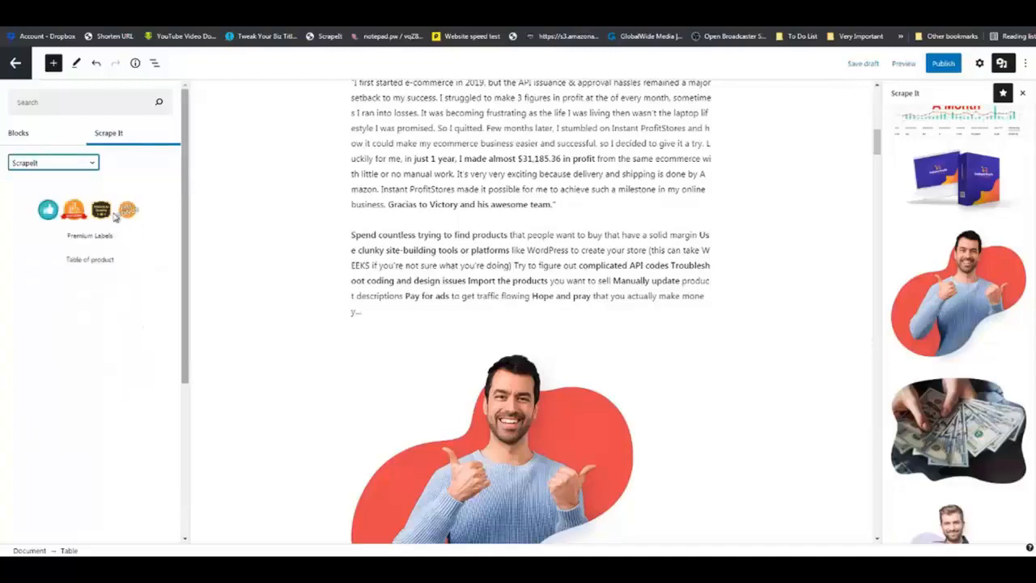
pyautogui.moveTo(113, 211); pyautogui.dragTo(362, 311)
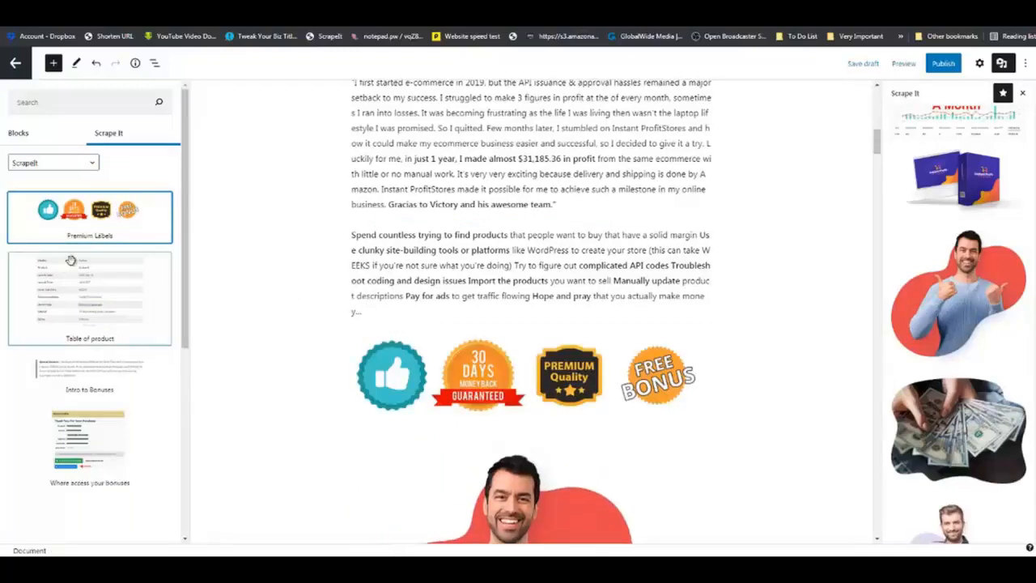
# Insert the Middle Page Official Button pattern from the Scrape It - Buttons category directly below the premium labels.
pyautogui.click(93, 164)
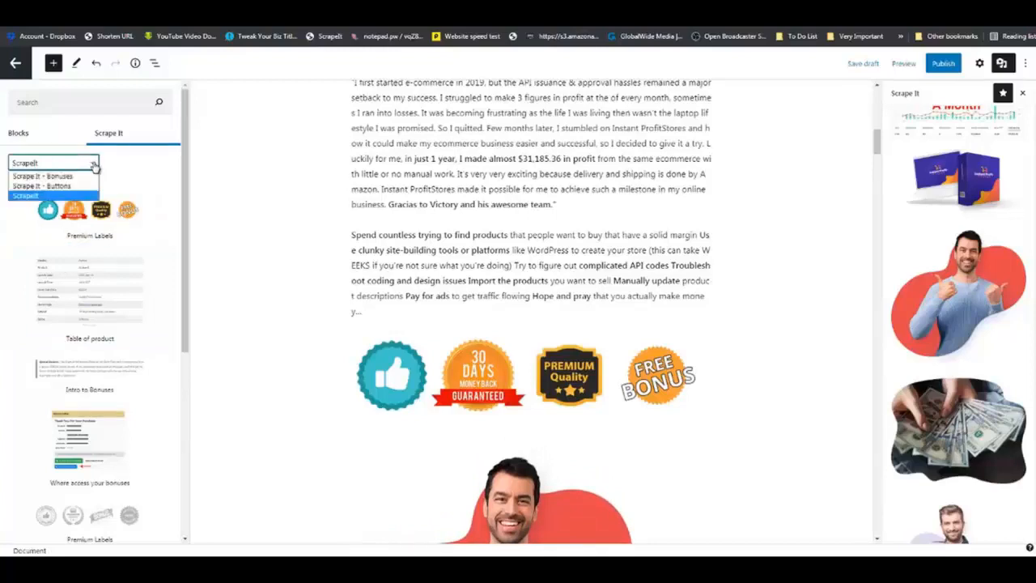
pyautogui.click(61, 193)
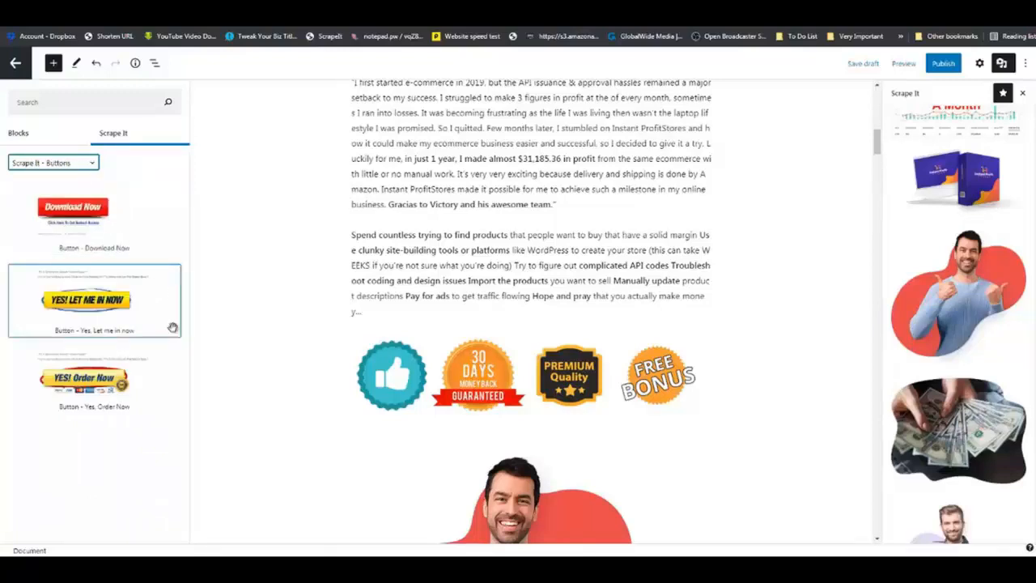
pyautogui.moveTo(94, 449); pyautogui.dragTo(402, 388)
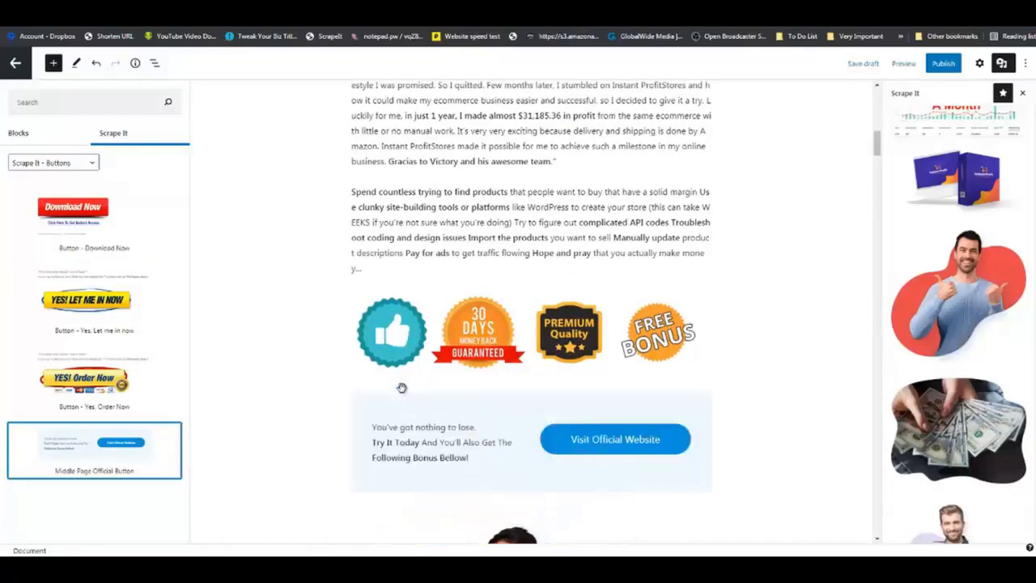
# Insert the first Plus & Cons pattern from the ScrapeIt category directly above the Instant Profit Stores Review - Bonuses heading.
pyautogui.scroll(-7, 402, 388)
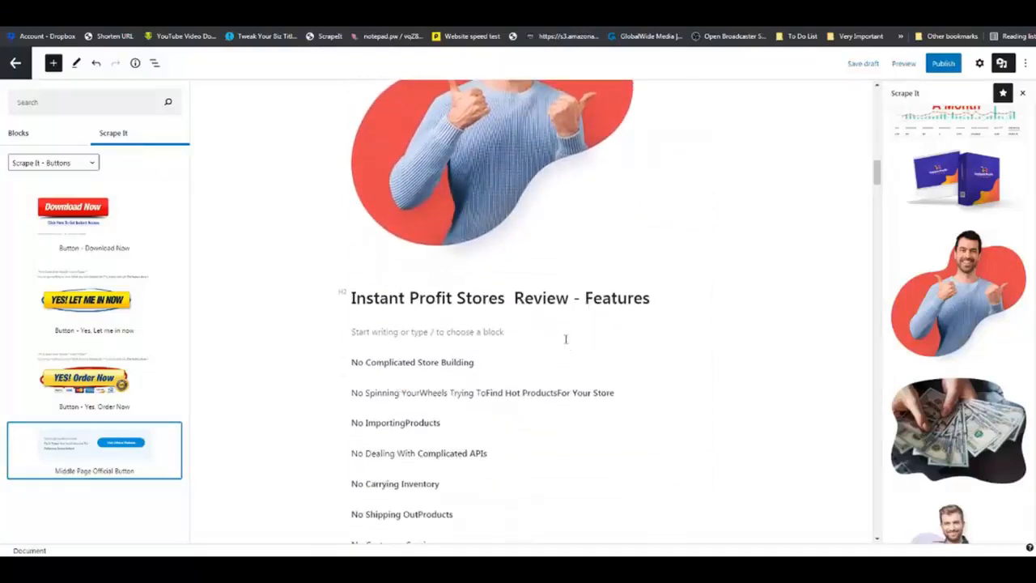
pyautogui.scroll(-10, 565, 339)
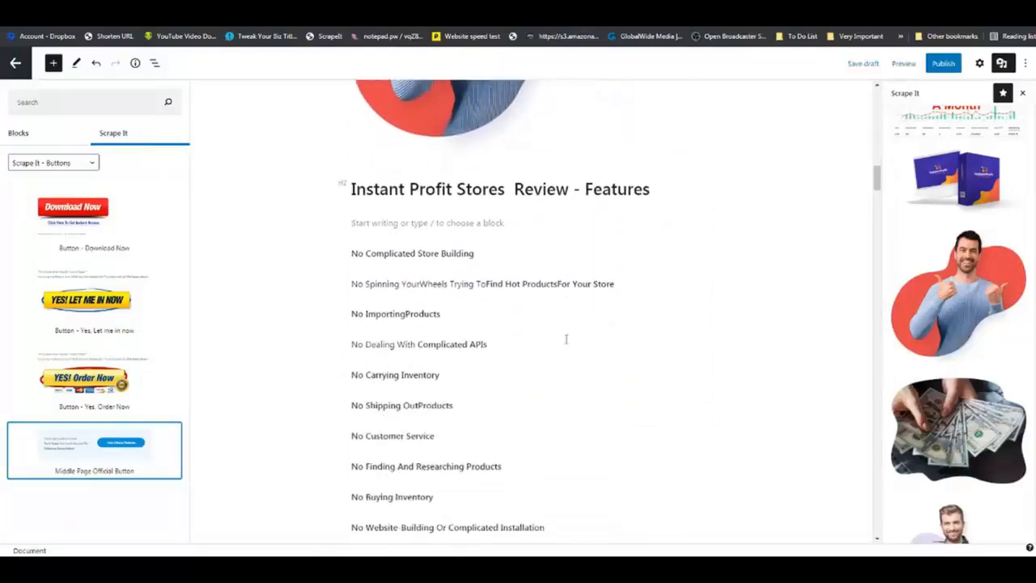
pyautogui.scroll(-1, 566, 344)
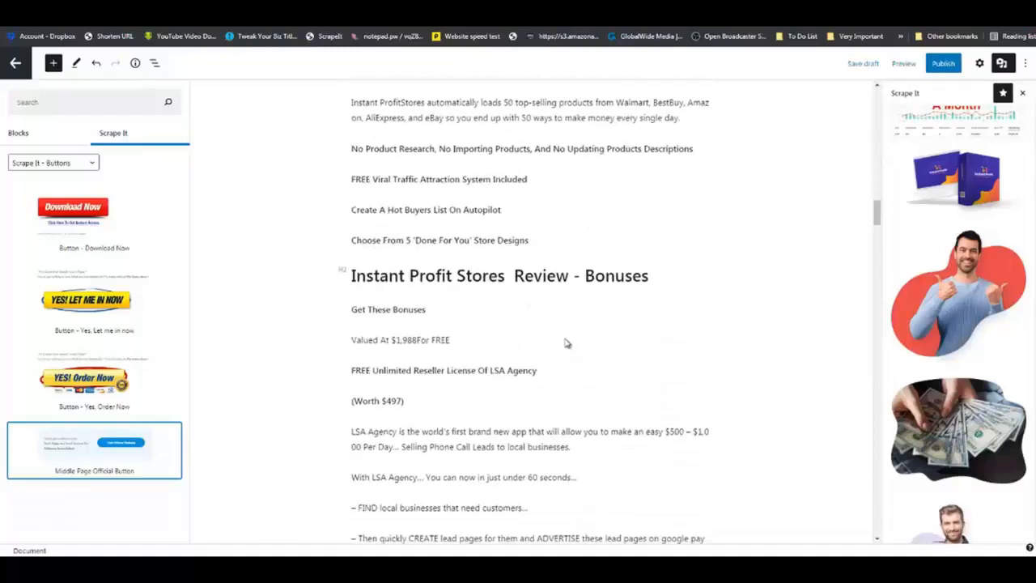
pyautogui.moveTo(534, 259)
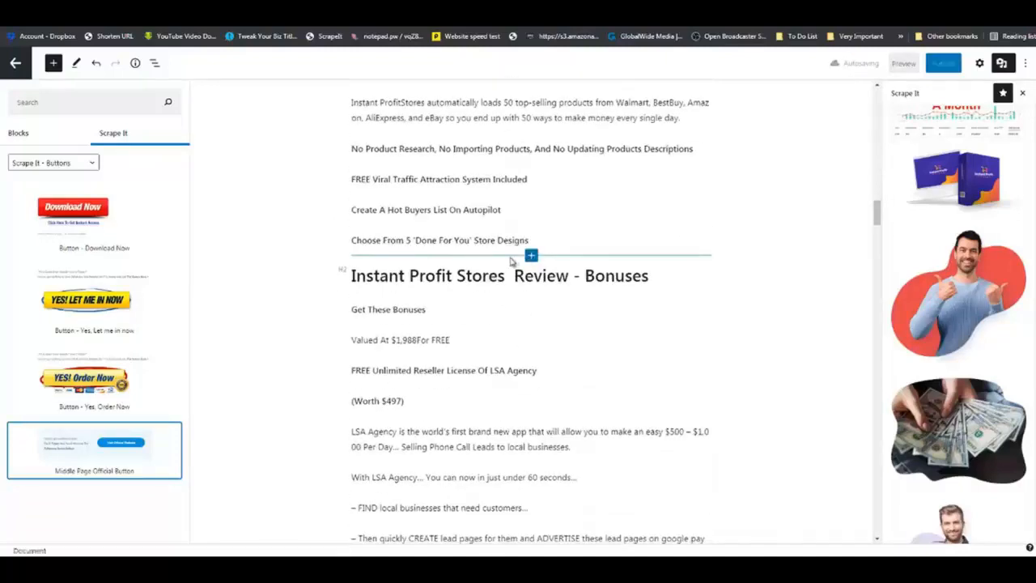
pyautogui.moveTo(404, 258)
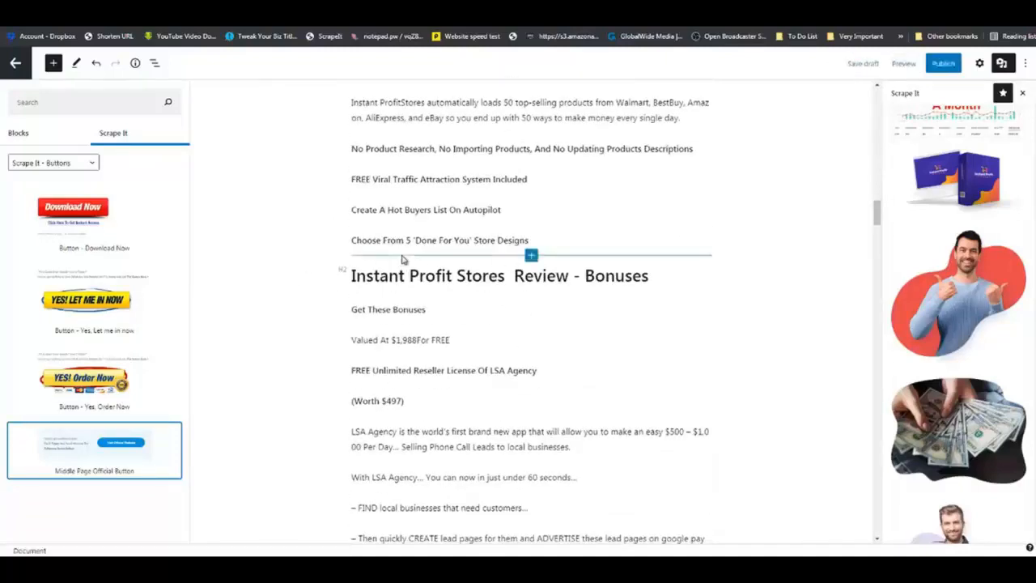
pyautogui.click(121, 138)
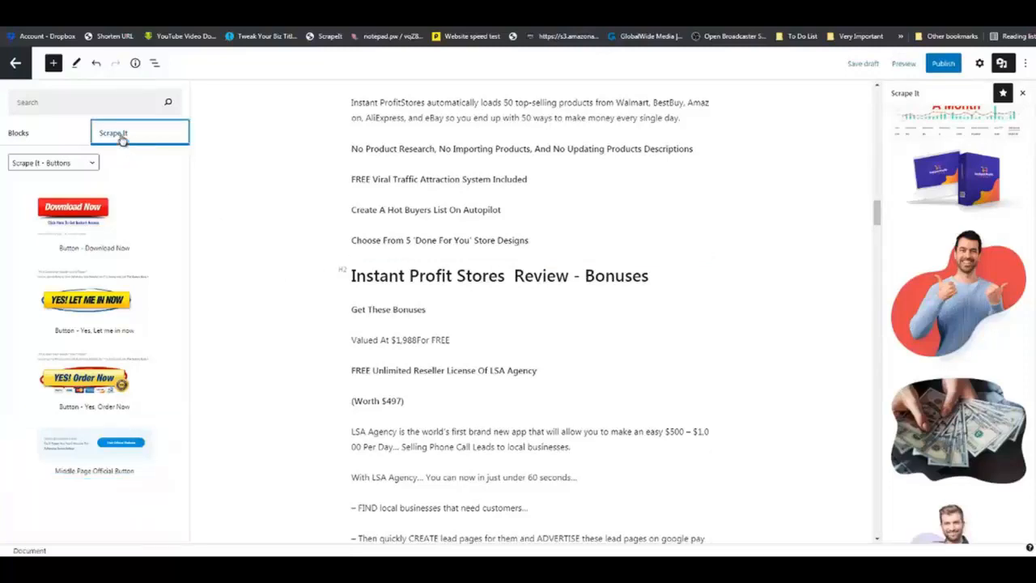
pyautogui.click(91, 162)
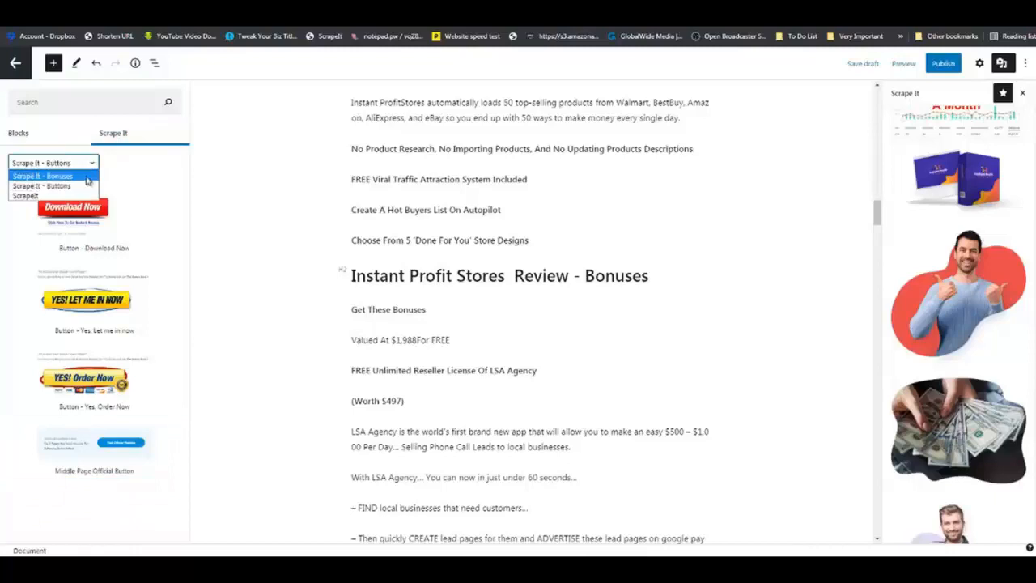
pyautogui.click(72, 197)
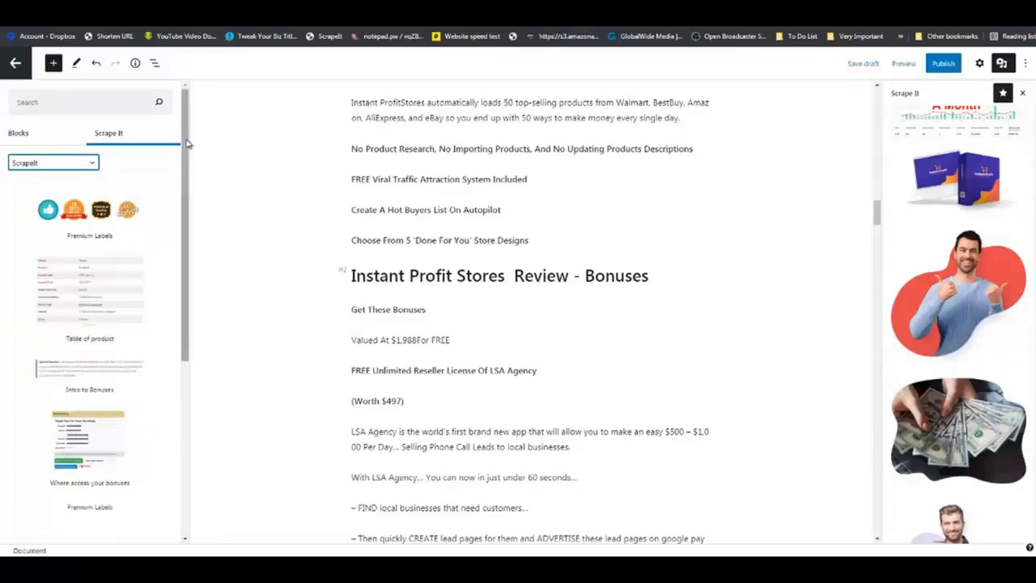
pyautogui.moveTo(185, 144); pyautogui.dragTo(192, 302)
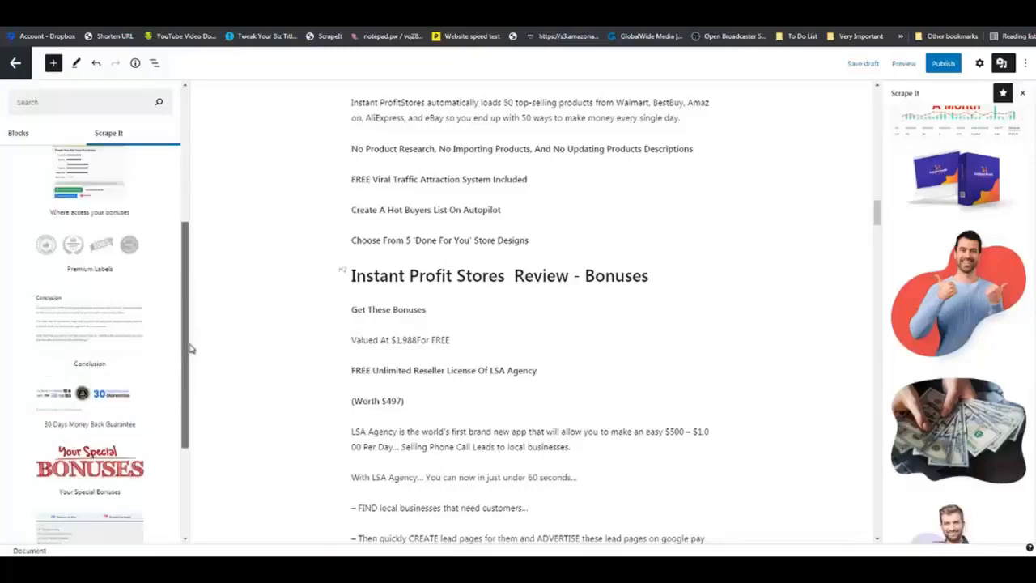
pyautogui.scroll(-5, 188, 357)
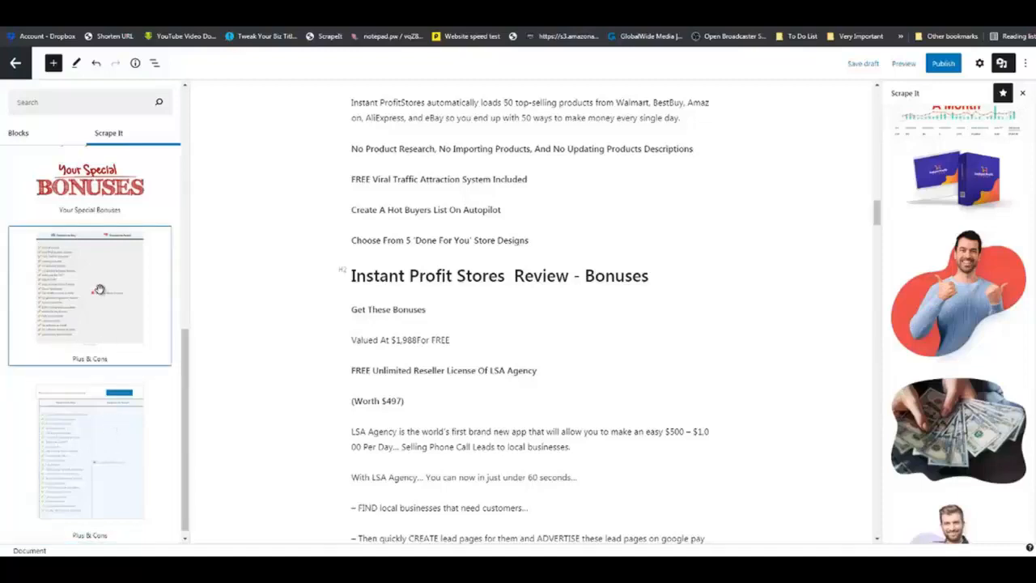
pyautogui.moveTo(99, 289); pyautogui.dragTo(289, 260)
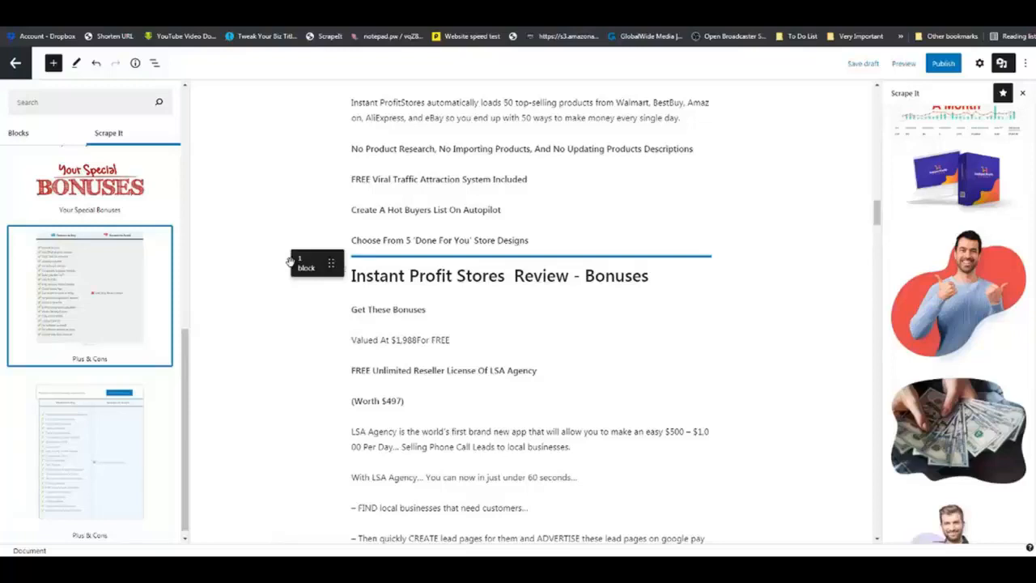
pyautogui.moveTo(289, 260); pyautogui.dragTo(253, 256)
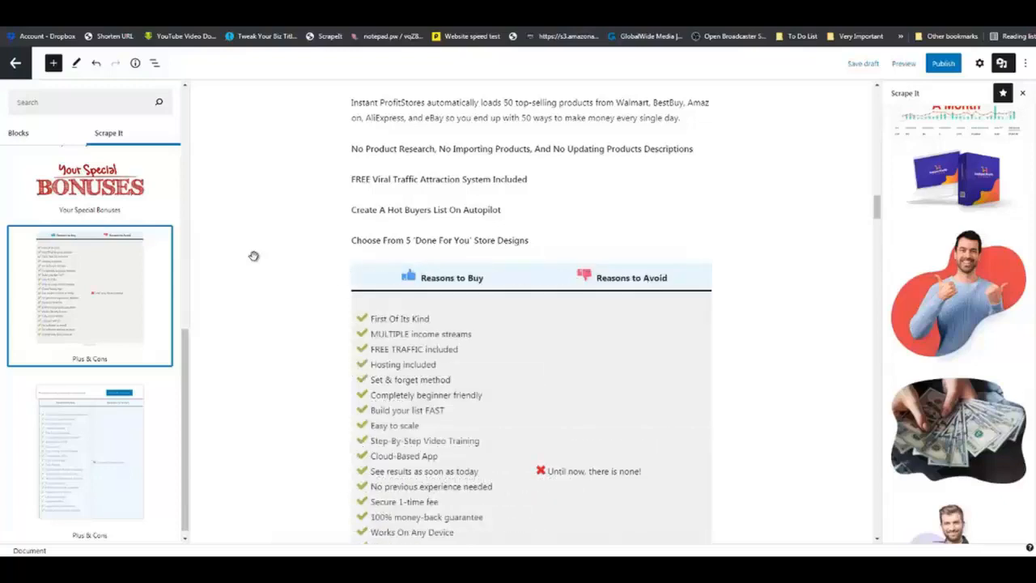
# Delete the "Easy to scale" entry and its empty line from the Reasons to Buy column.
pyautogui.scroll(-2, 253, 256)
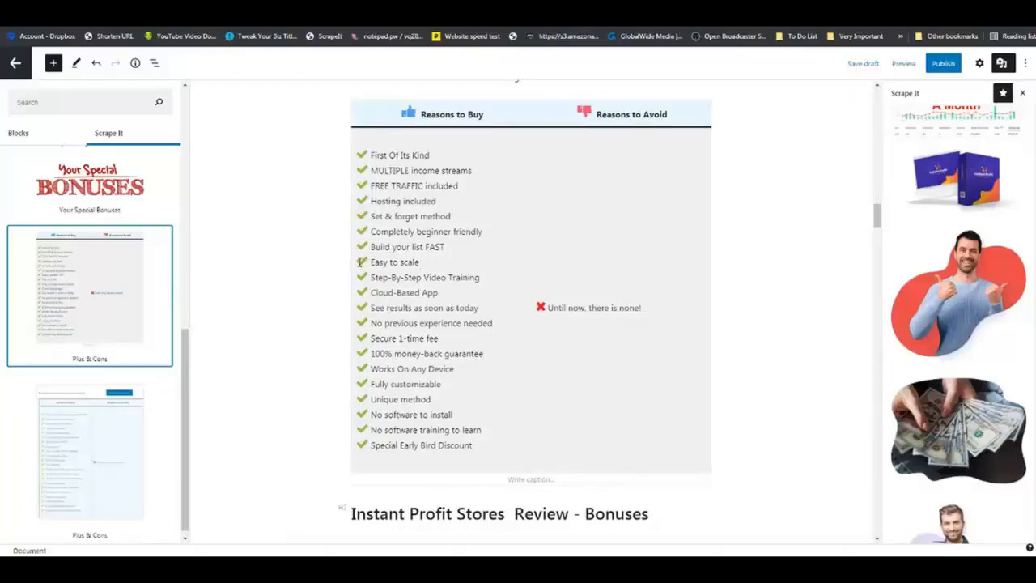
pyautogui.tripleClick(360, 261)
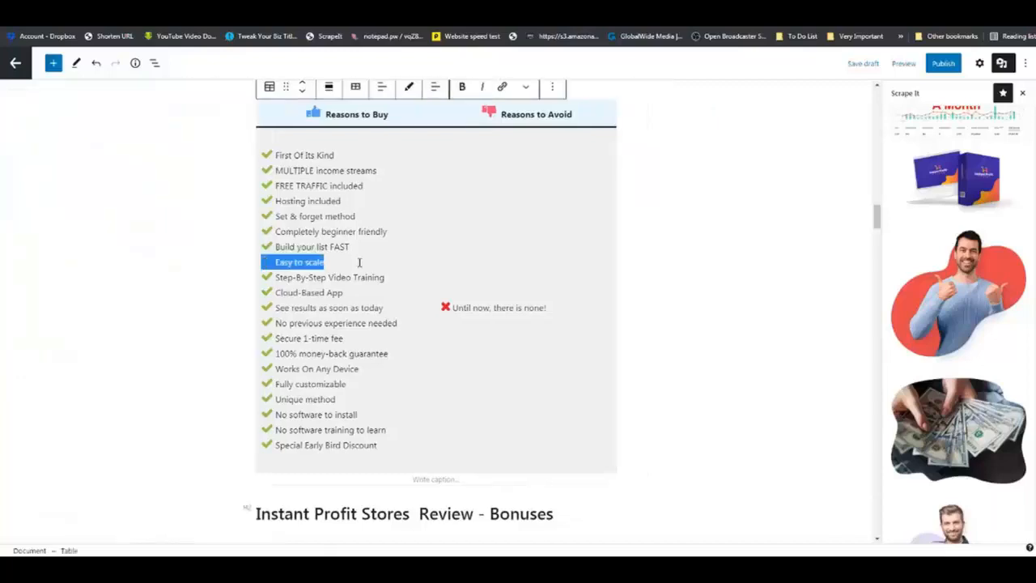
pyautogui.press('BackSpace')
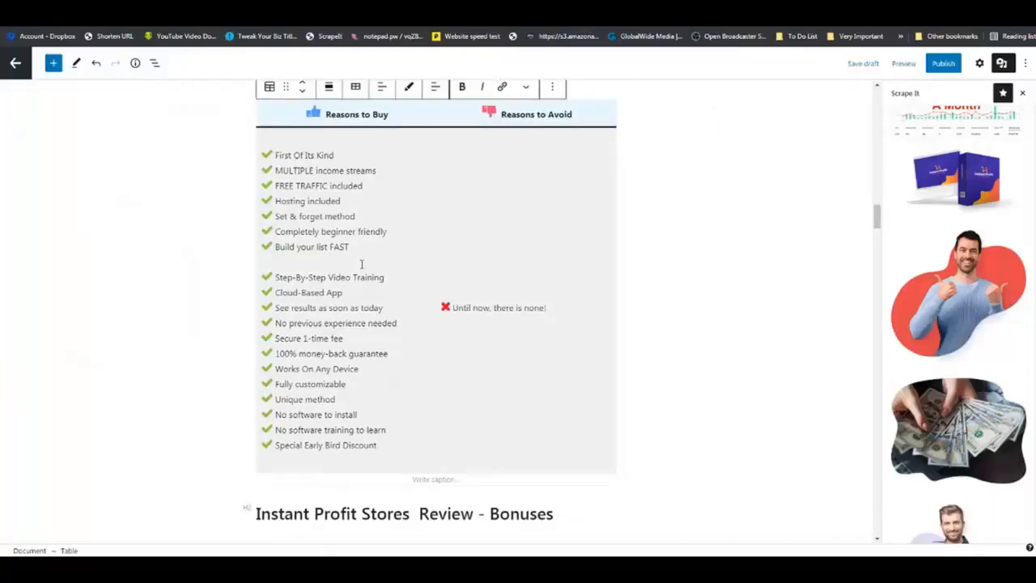
pyautogui.press('Delete')
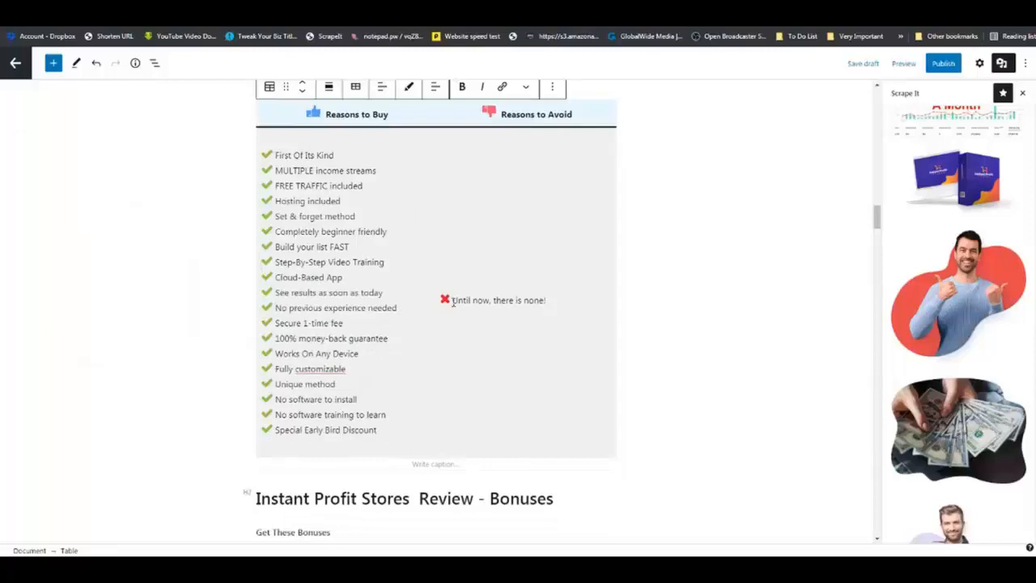
# Copy the text "Until now, there is none" in the Reasons to Avoid column and paste it as a line above the original entry.
pyautogui.moveTo(453, 302); pyautogui.dragTo(546, 295)
pyautogui.rightClick(544, 299)
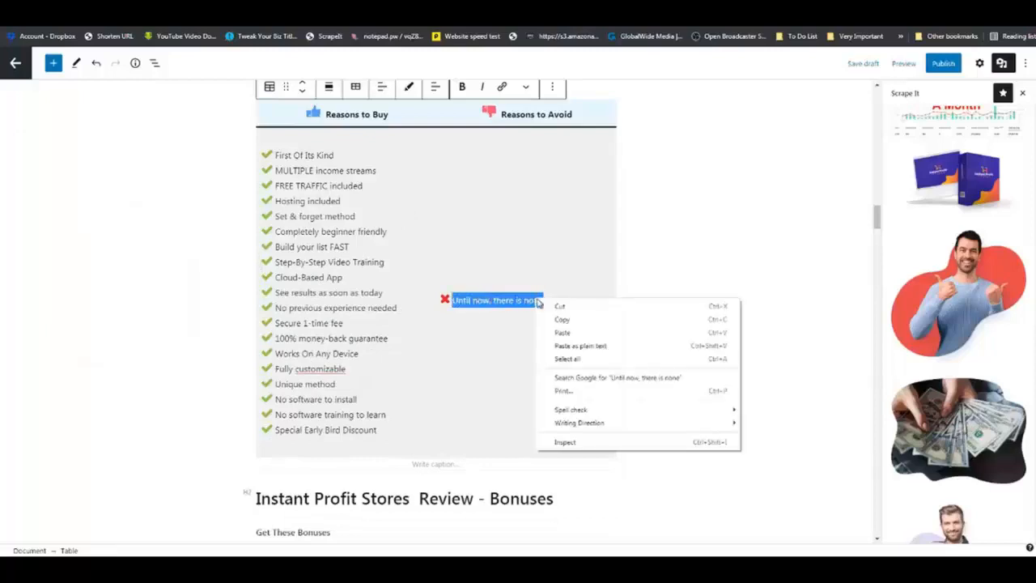
pyautogui.click(558, 319)
pyautogui.click(471, 281)
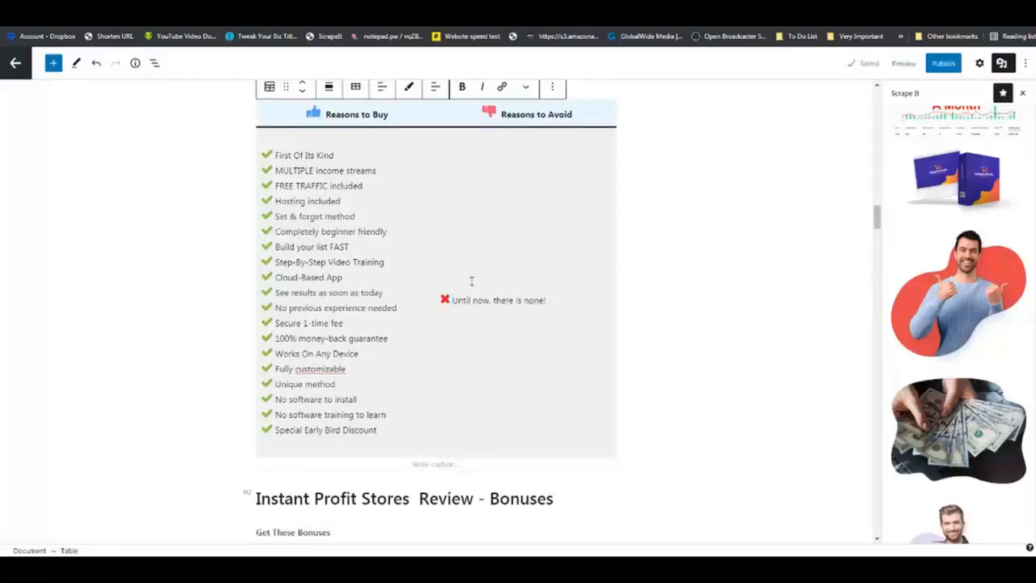
pyautogui.hotkey('ctrl', 'v')
# Insert the Middle Page Official Button pattern from the Scrape It - Buttons category between the pros-and-cons table and the Bonuses heading.
pyautogui.scroll(1, 489, 331)
pyautogui.scroll(-3, 489, 331)
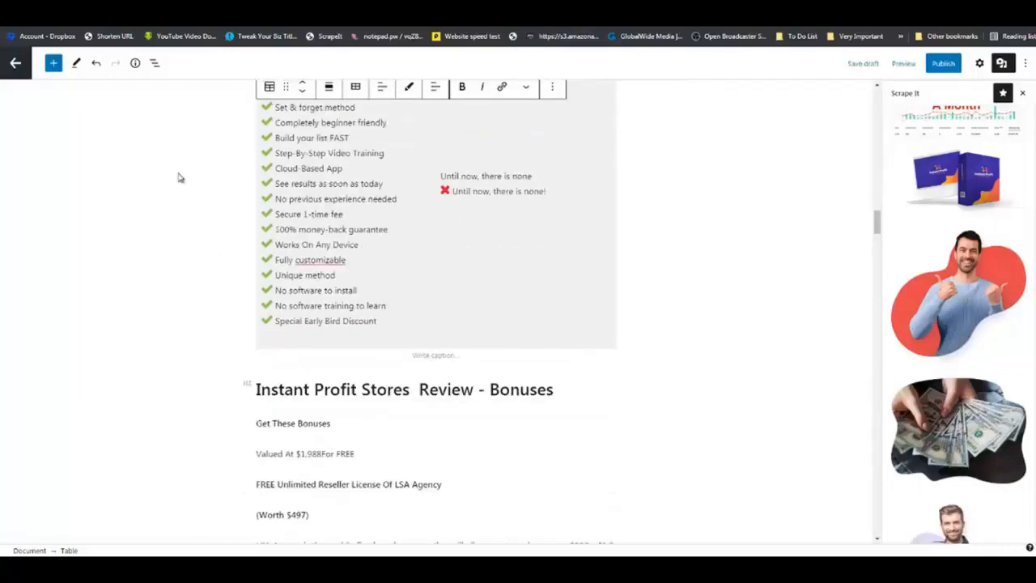
pyautogui.click(53, 64)
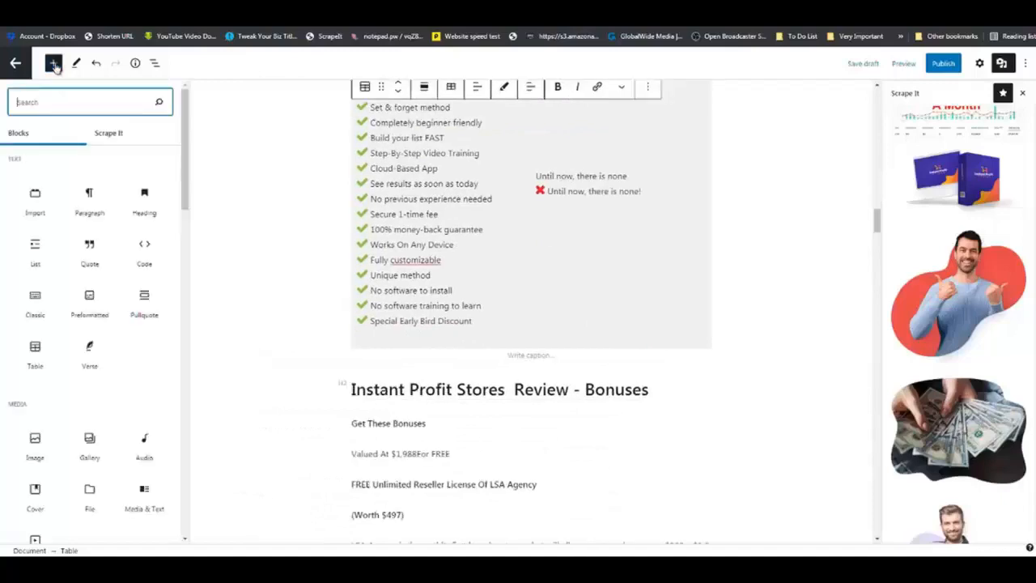
pyautogui.click(105, 136)
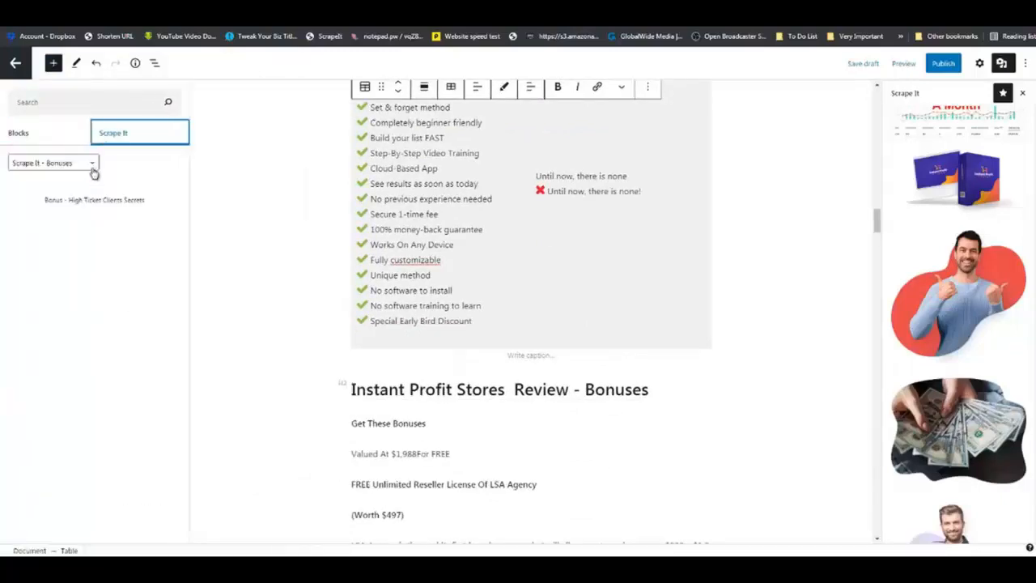
pyautogui.click(93, 166)
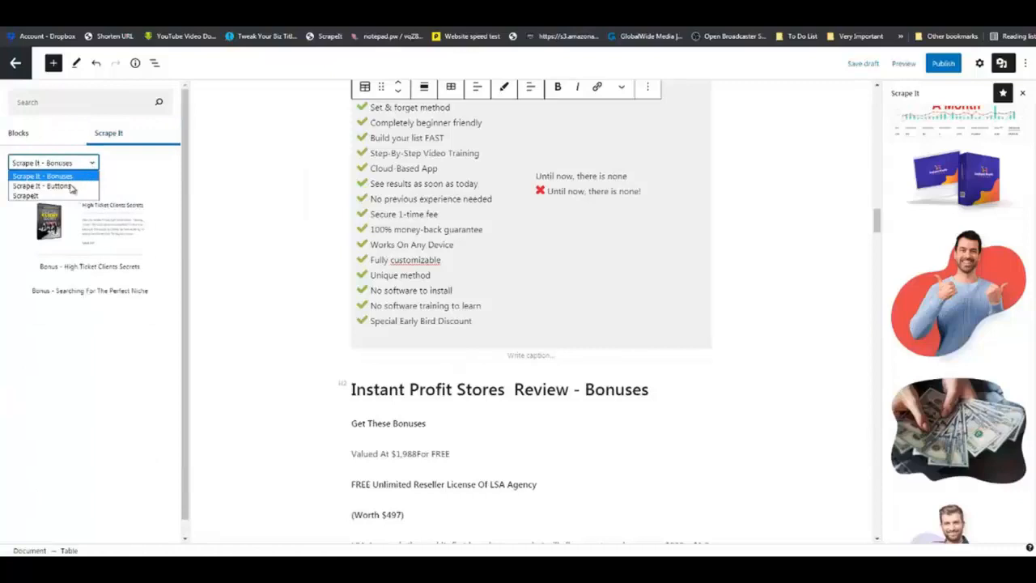
pyautogui.click(72, 187)
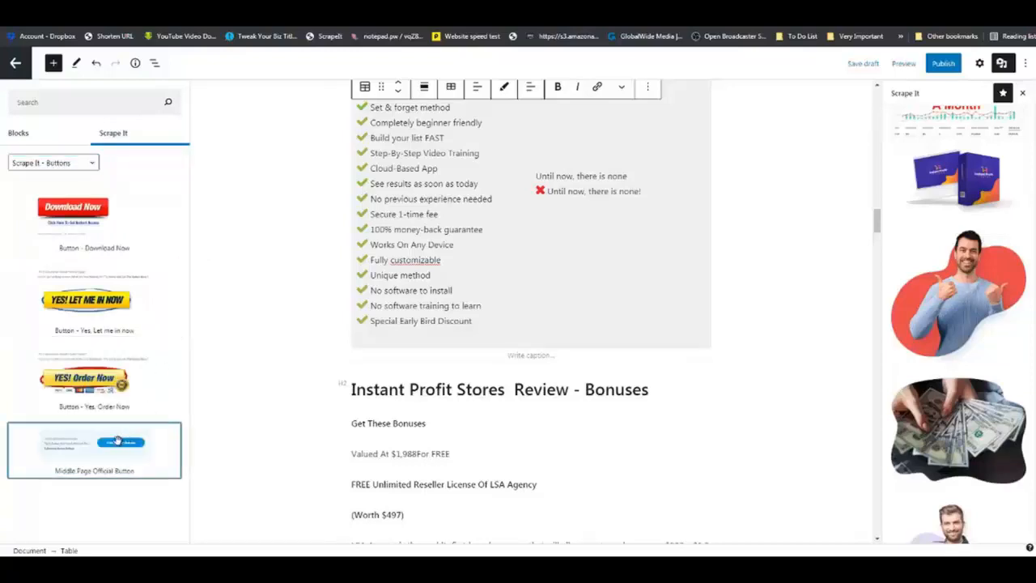
pyautogui.moveTo(121, 441); pyautogui.dragTo(358, 366)
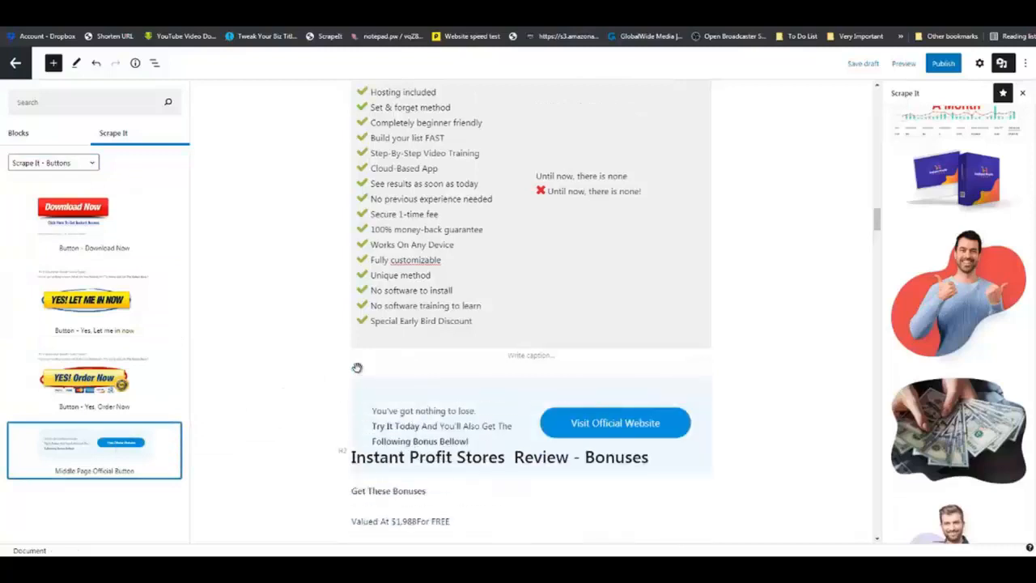
# Open the link settings of the newly inserted Visit Official Website button below the pros-and-cons table.
pyautogui.click(619, 427)
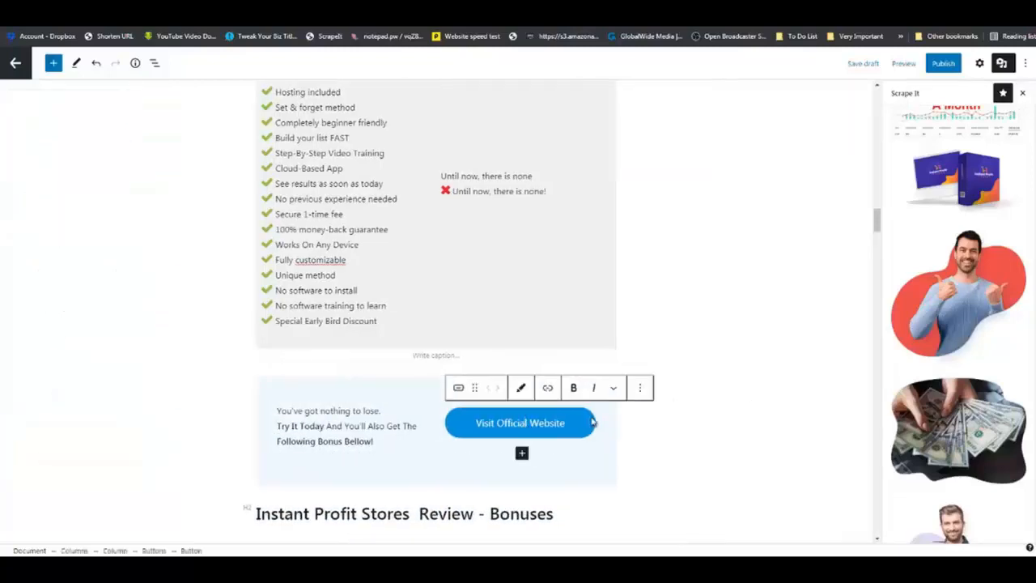
pyautogui.click(547, 390)
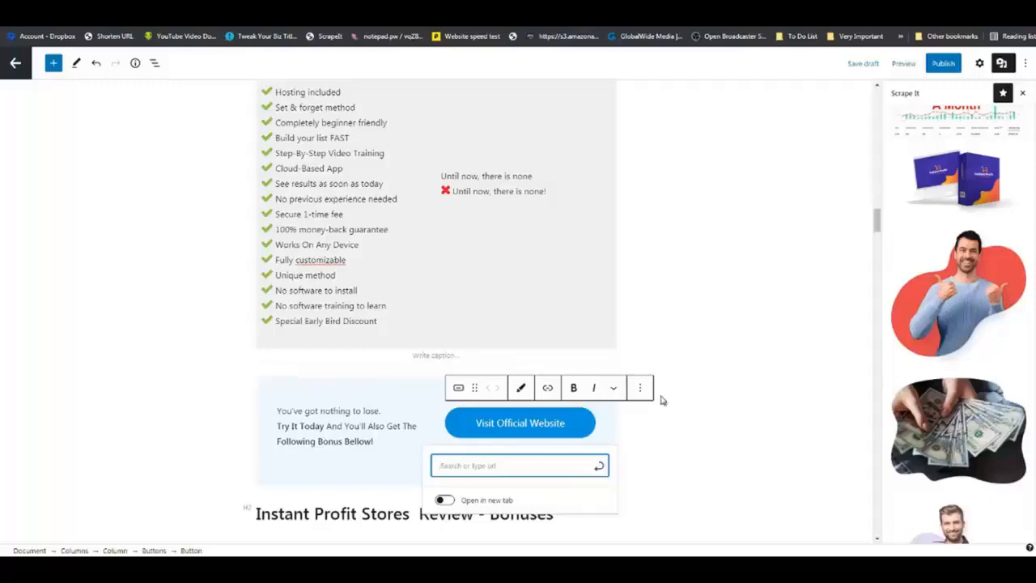
pyautogui.scroll(-4, 687, 416)
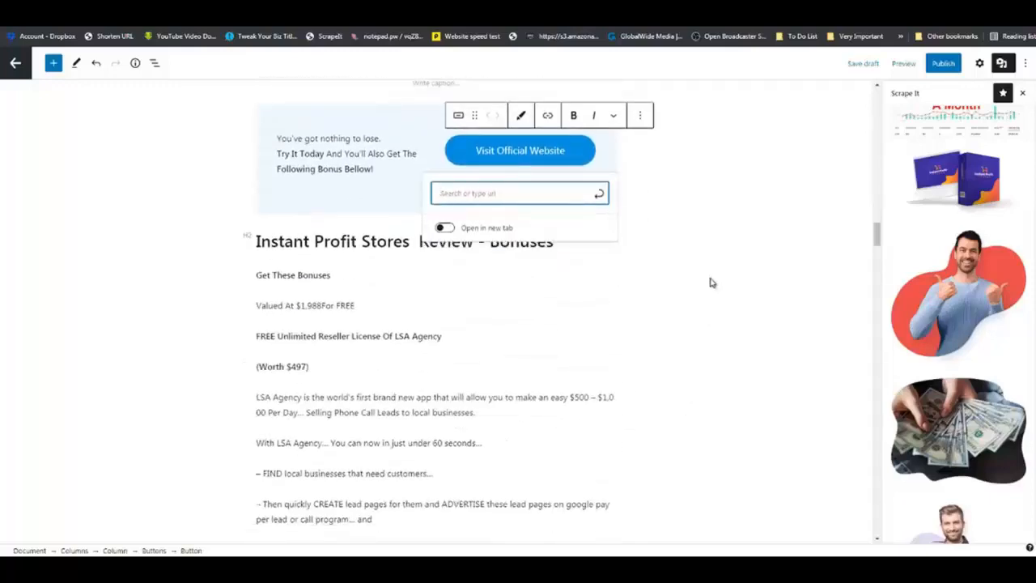
pyautogui.scroll(1, 710, 283)
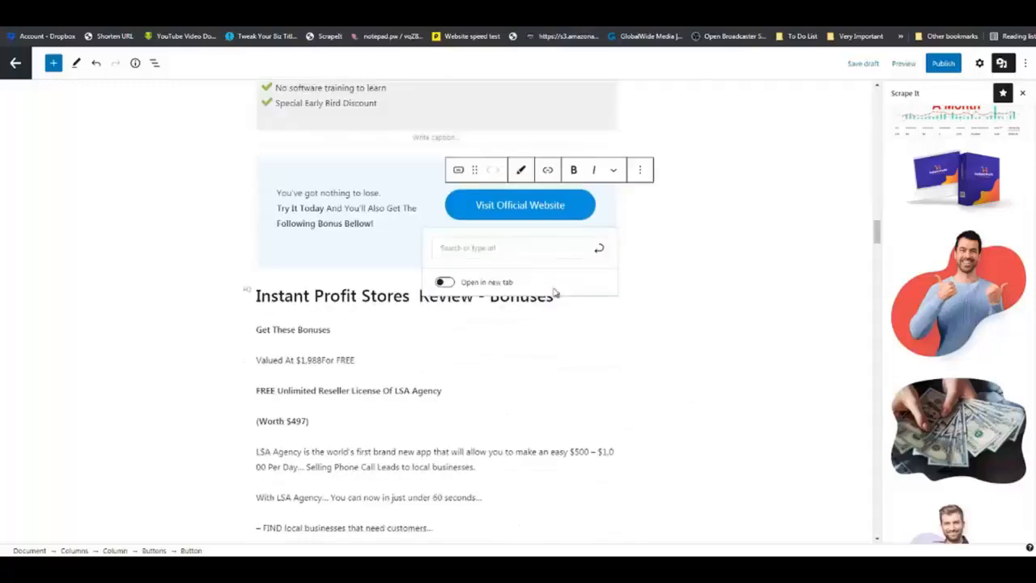
# Insert the Conclusion pattern from the ScrapeIt category directly above the Instant Profit Stores Review - Bonuses heading.
pyautogui.click(53, 64)
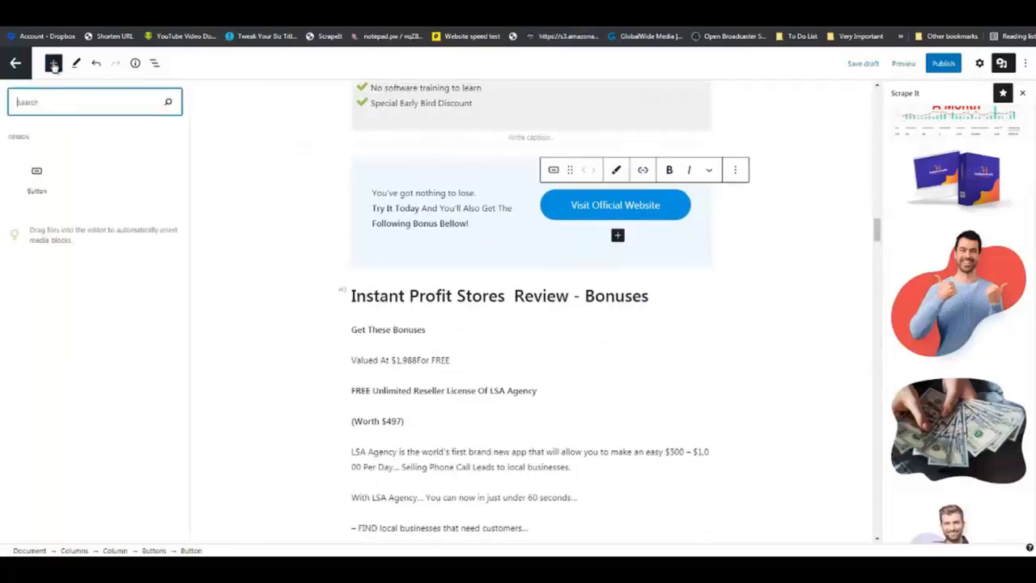
pyautogui.click(770, 241)
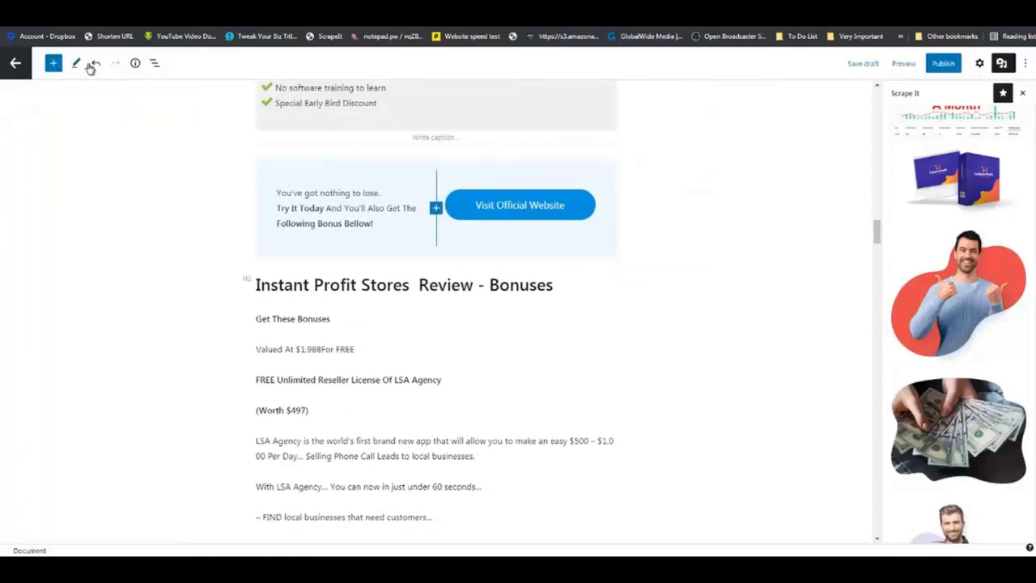
pyautogui.click(52, 64)
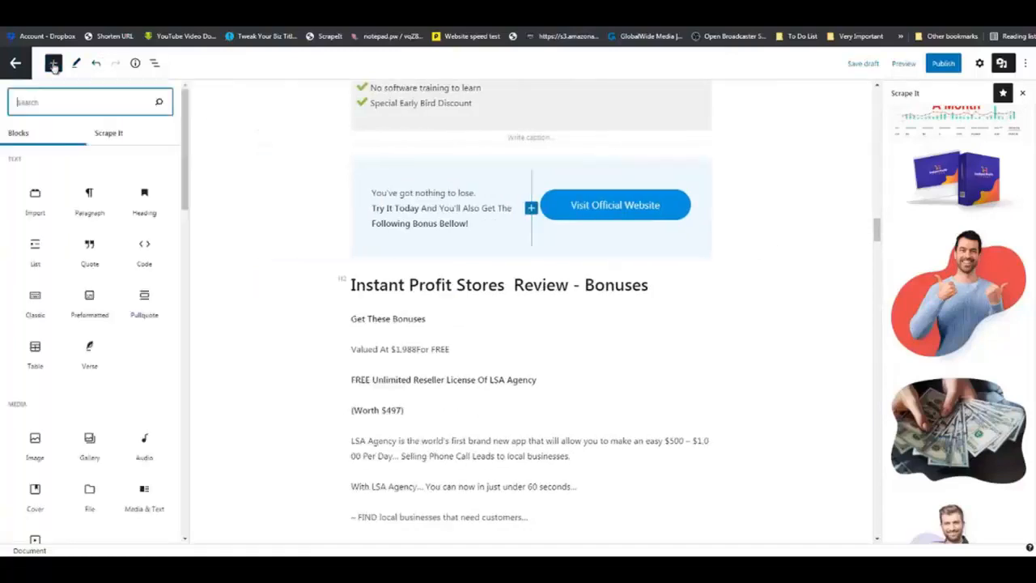
pyautogui.click(110, 133)
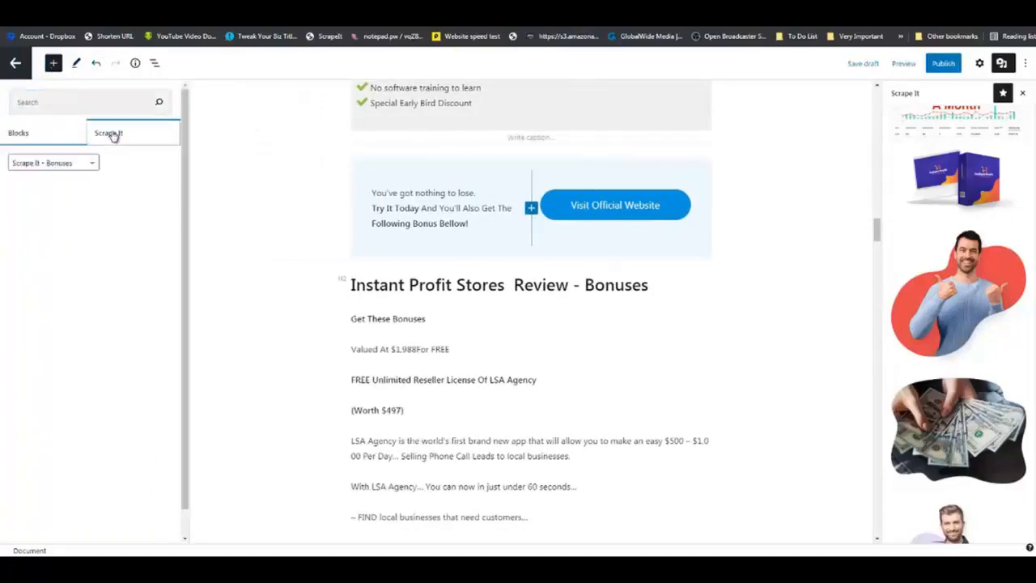
pyautogui.click(93, 164)
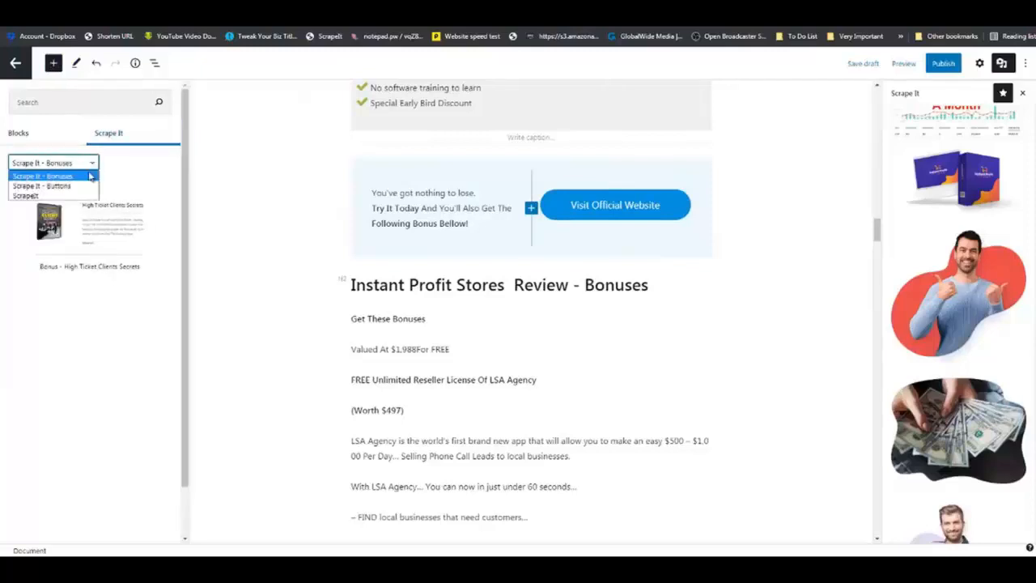
pyautogui.click(35, 198)
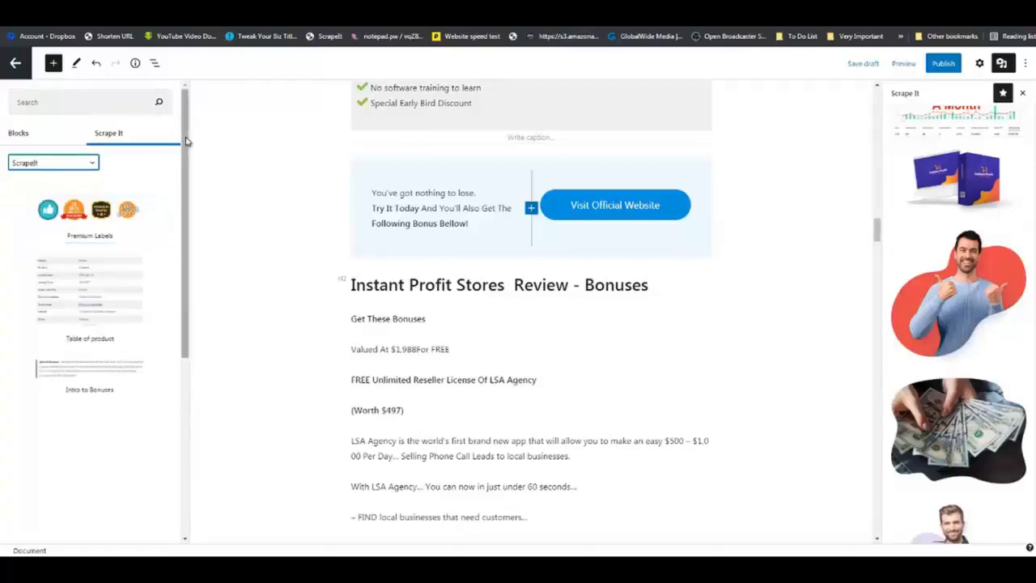
pyautogui.moveTo(187, 163); pyautogui.dragTo(185, 307)
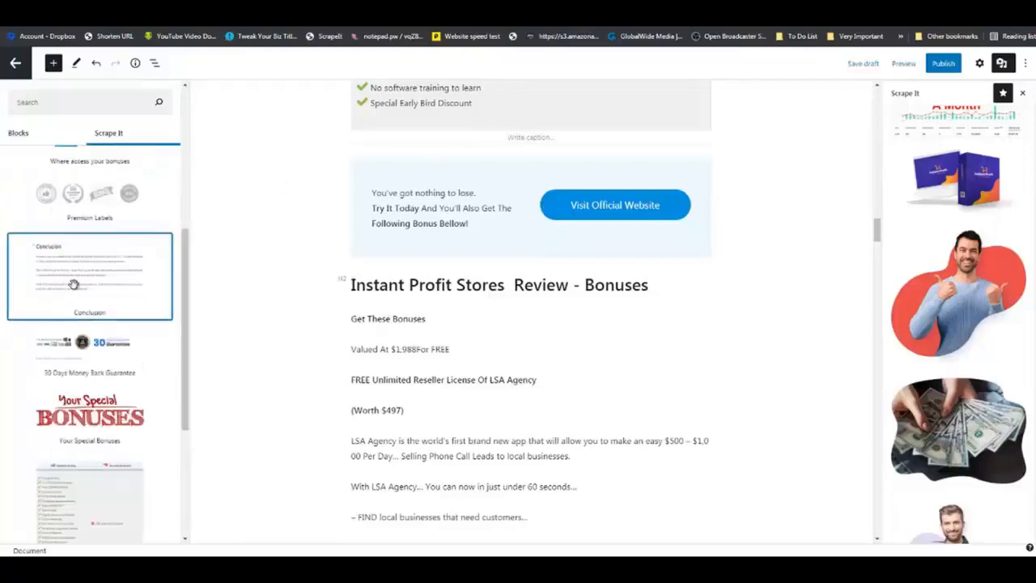
pyautogui.moveTo(73, 284); pyautogui.dragTo(335, 261)
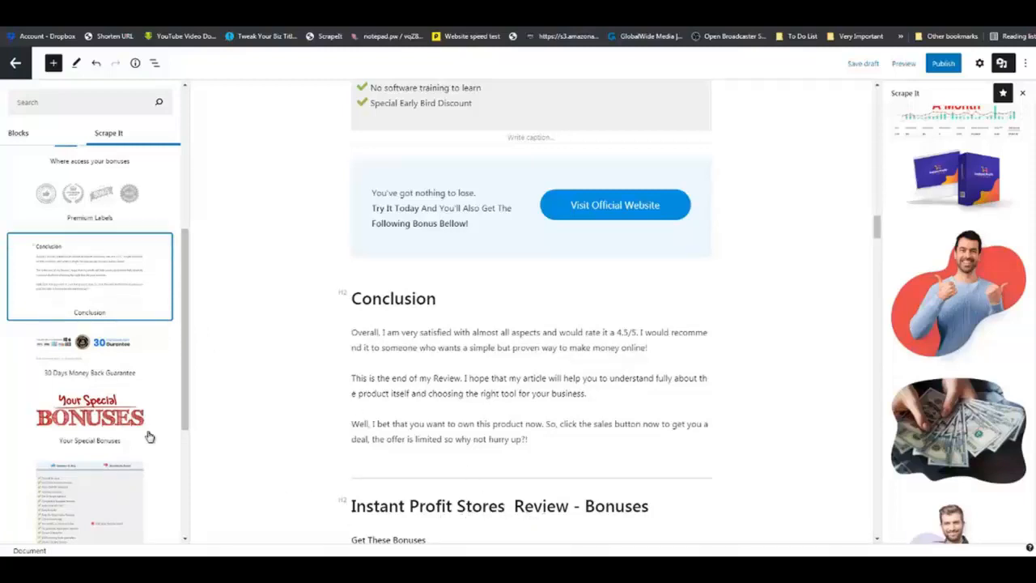
# Insert the Your Special Bonuses pattern below the Bonuses heading and the Intro to Bonuses pattern between that heading and the image.
pyautogui.moveTo(149, 437); pyautogui.dragTo(331, 513)
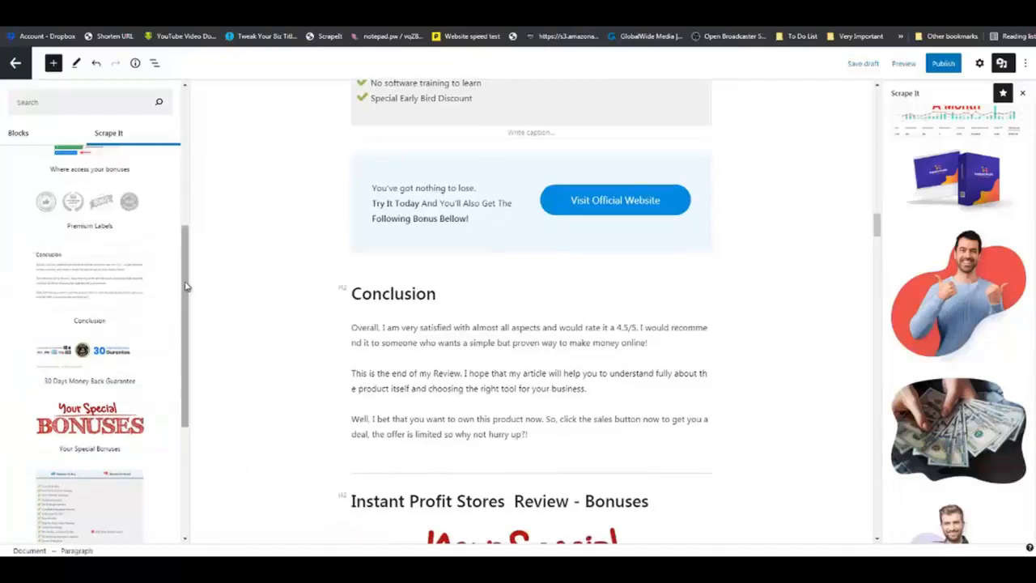
pyautogui.moveTo(184, 285); pyautogui.dragTo(184, 200)
pyautogui.moveTo(114, 251); pyautogui.dragTo(423, 503)
pyautogui.scroll(-4, 424, 504)
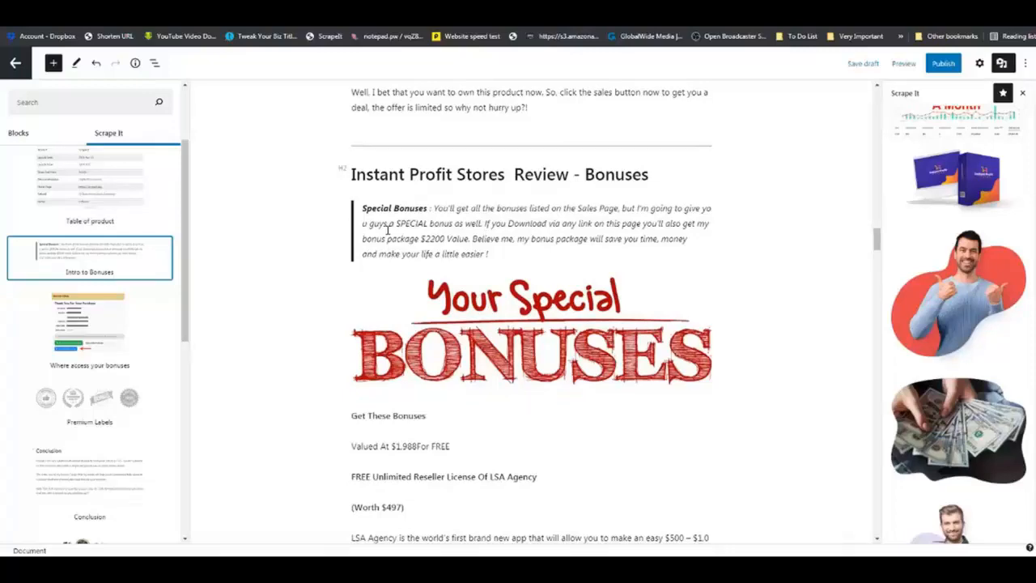
# Insert the Bonus - High Ticket Clients Secrets pattern from the Scrape It - Bonuses category directly above the Instant Profit Stores Review - FAQ heading.
pyautogui.scroll(-10, 422, 301)
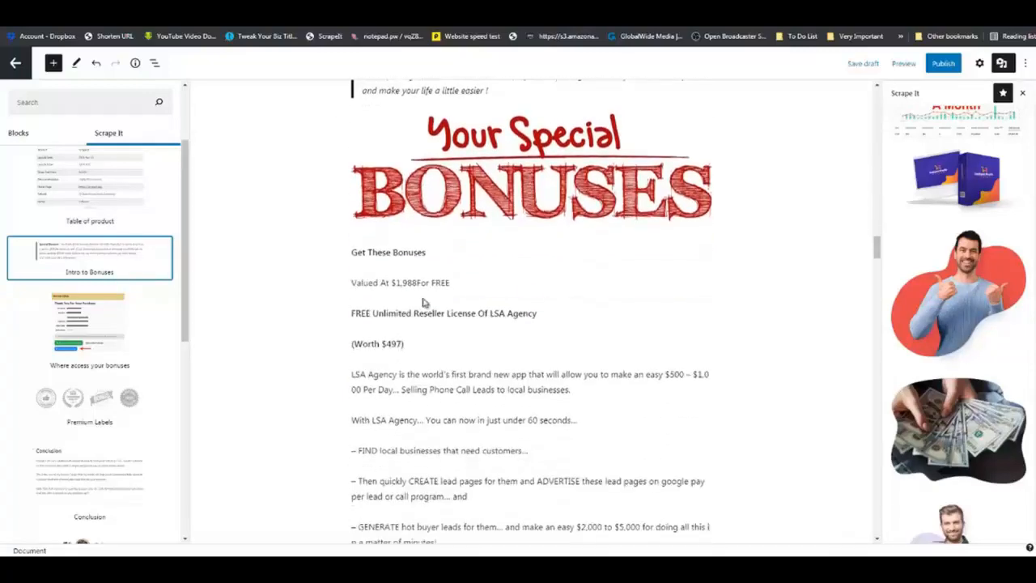
pyautogui.scroll(-10, 422, 301)
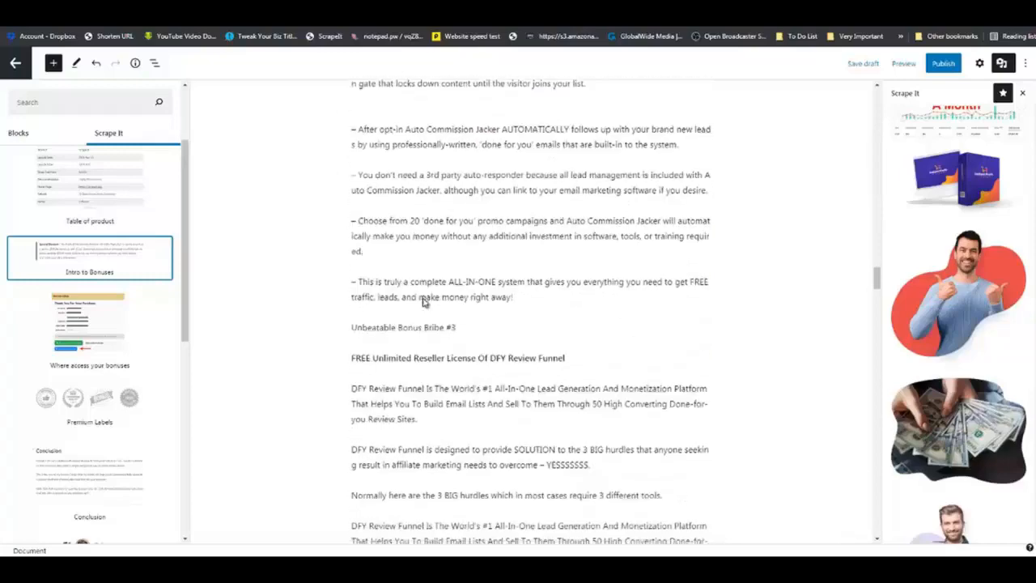
pyautogui.scroll(-6, 422, 300)
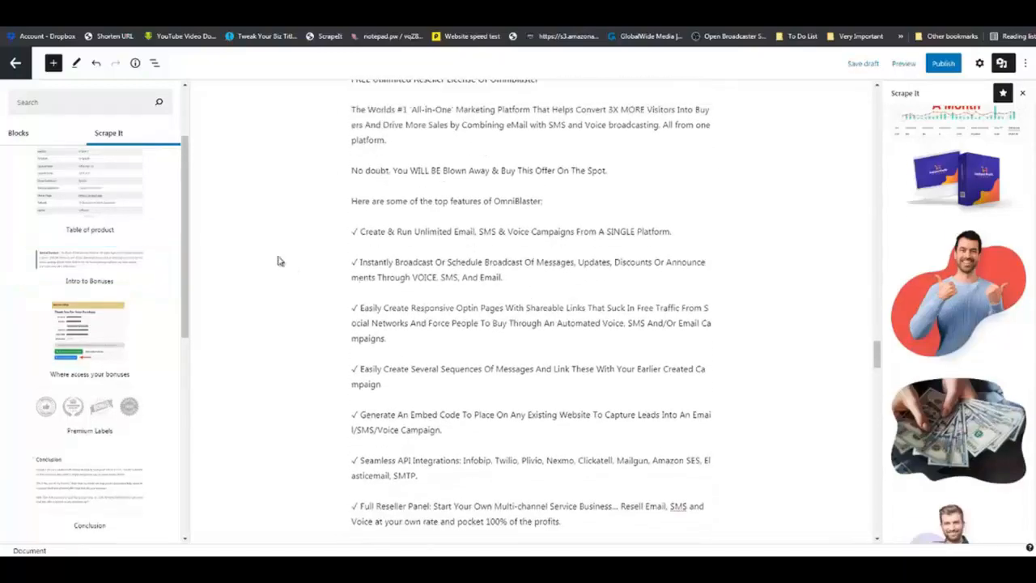
pyautogui.click(120, 135)
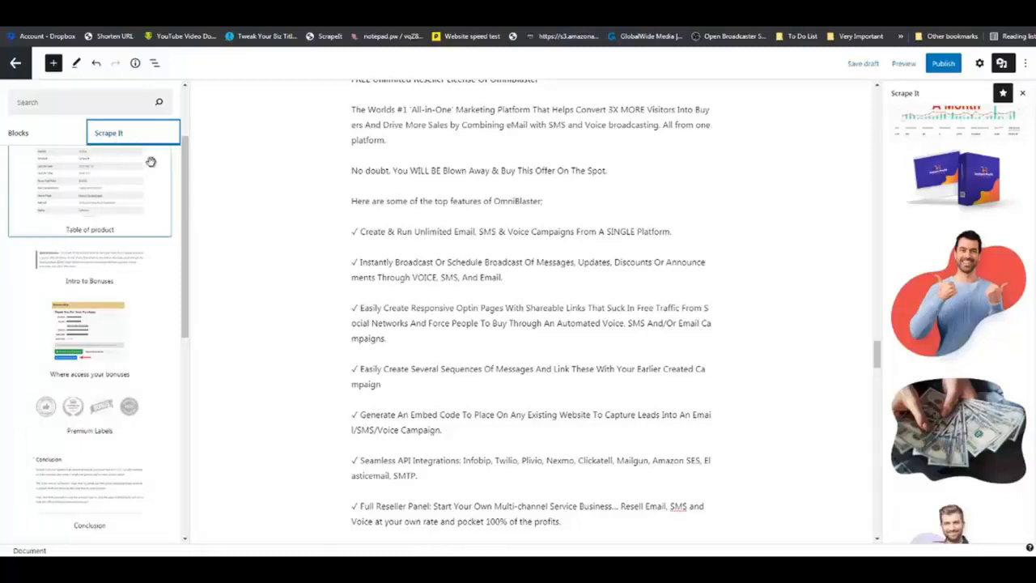
pyautogui.scroll(3, 189, 167)
pyautogui.click(92, 164)
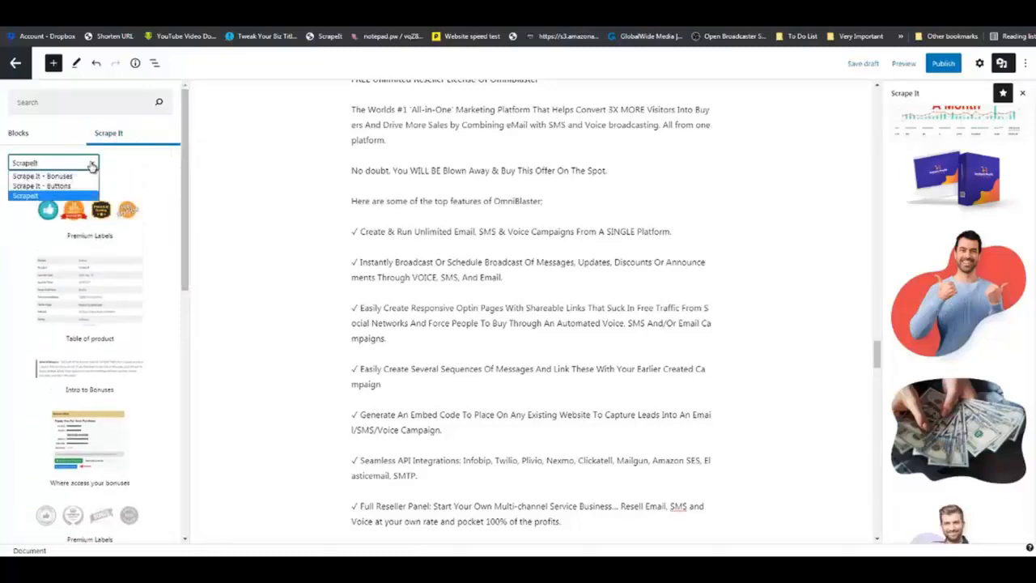
pyautogui.click(77, 177)
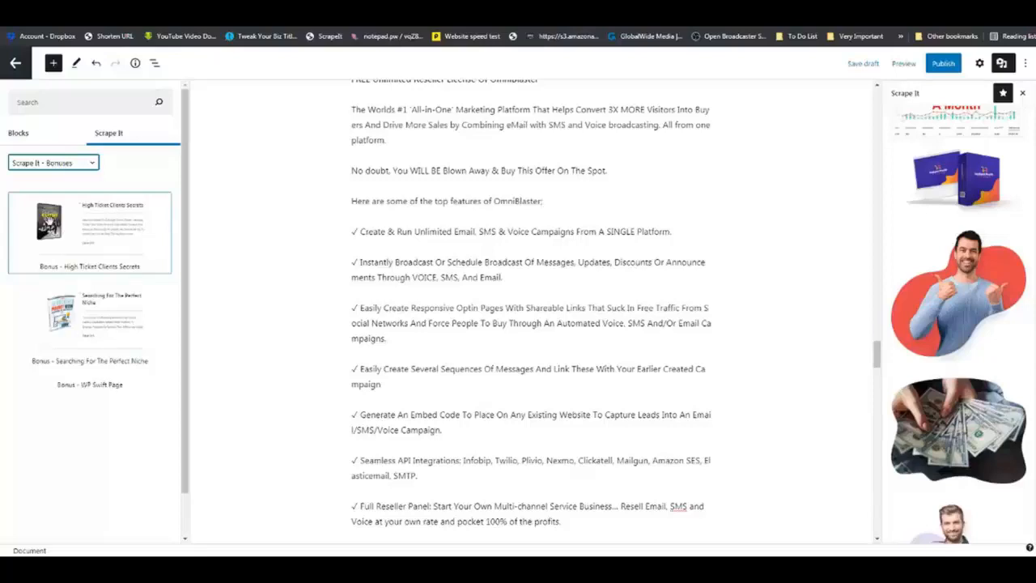
pyautogui.moveTo(64, 238); pyautogui.dragTo(305, 394)
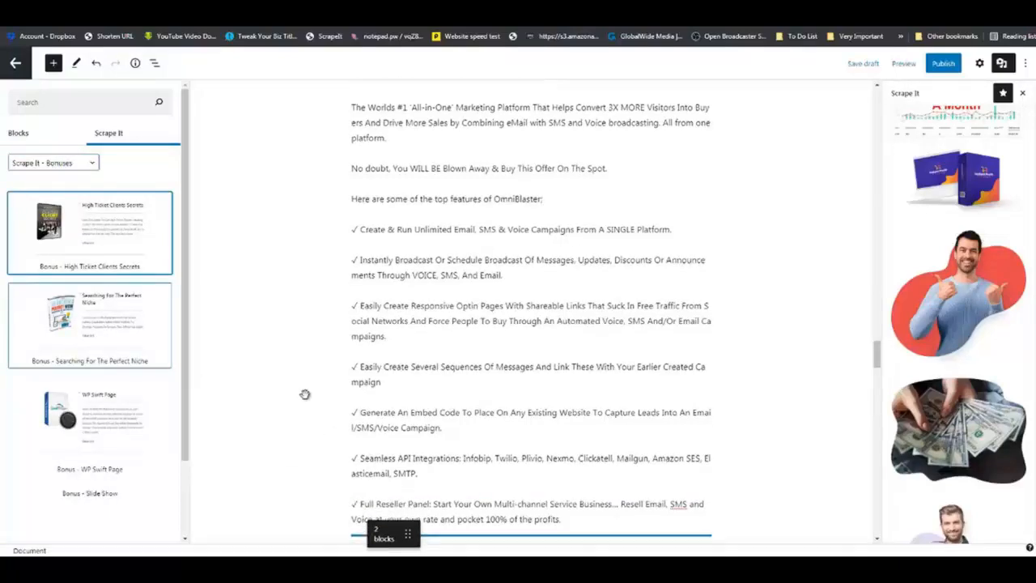
pyautogui.scroll(-2, 304, 395)
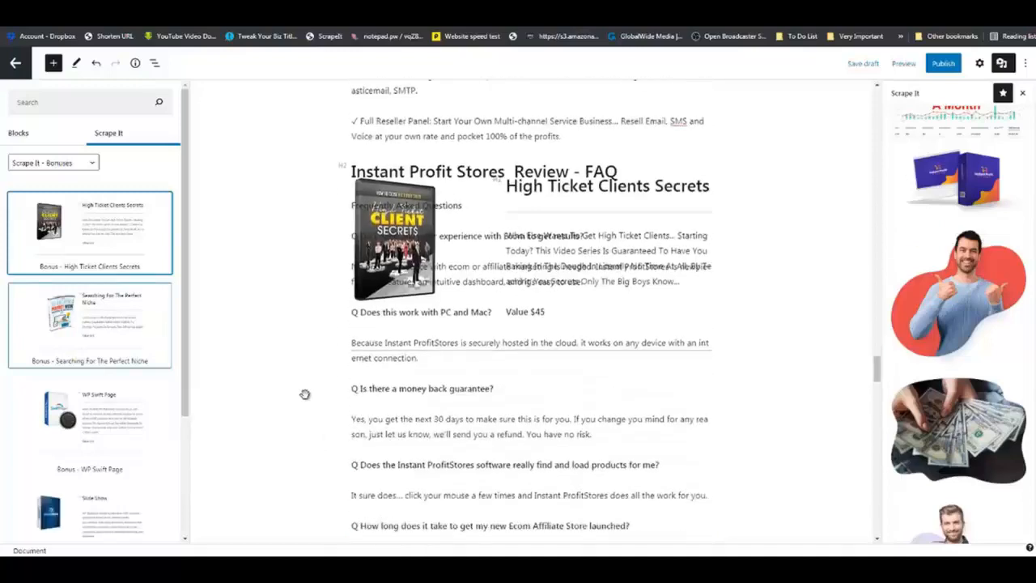
# Insert the Bonus - WP Swift Page pattern between the High Ticket Clients Secrets bonus and the FAQ heading.
pyautogui.scroll(-3, 297, 328)
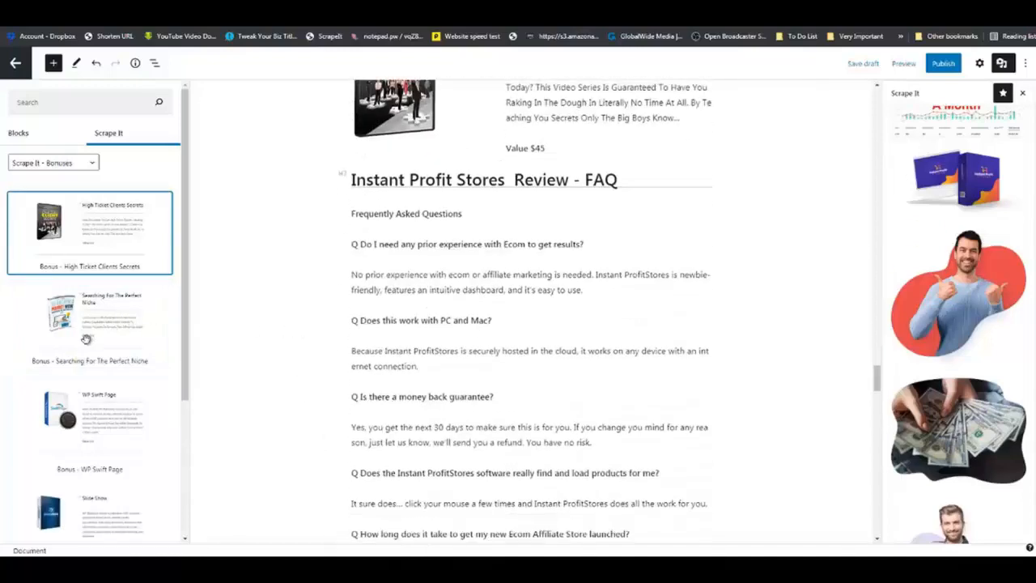
pyautogui.moveTo(75, 404); pyautogui.dragTo(459, 187)
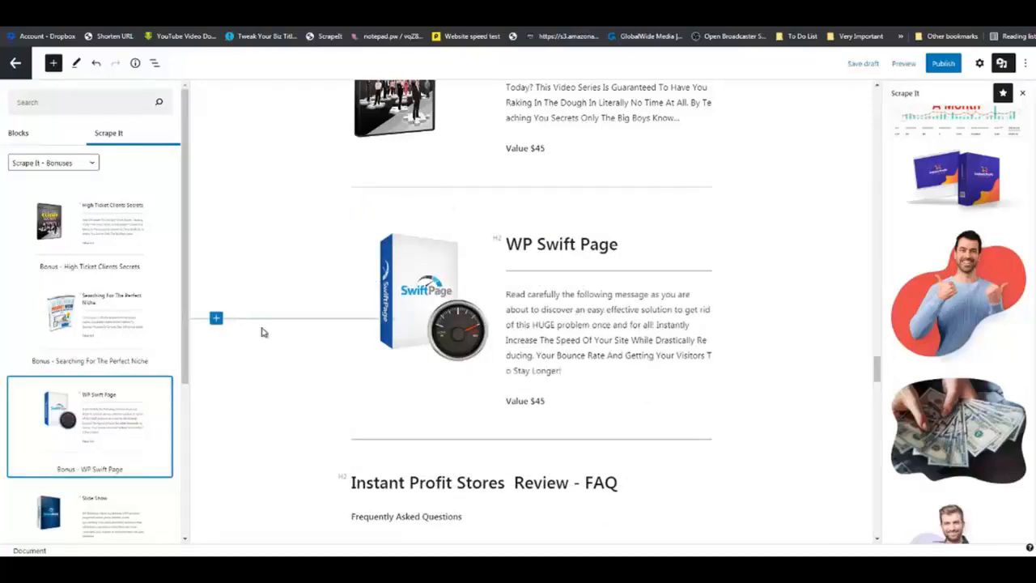
pyautogui.scroll(-8, 267, 346)
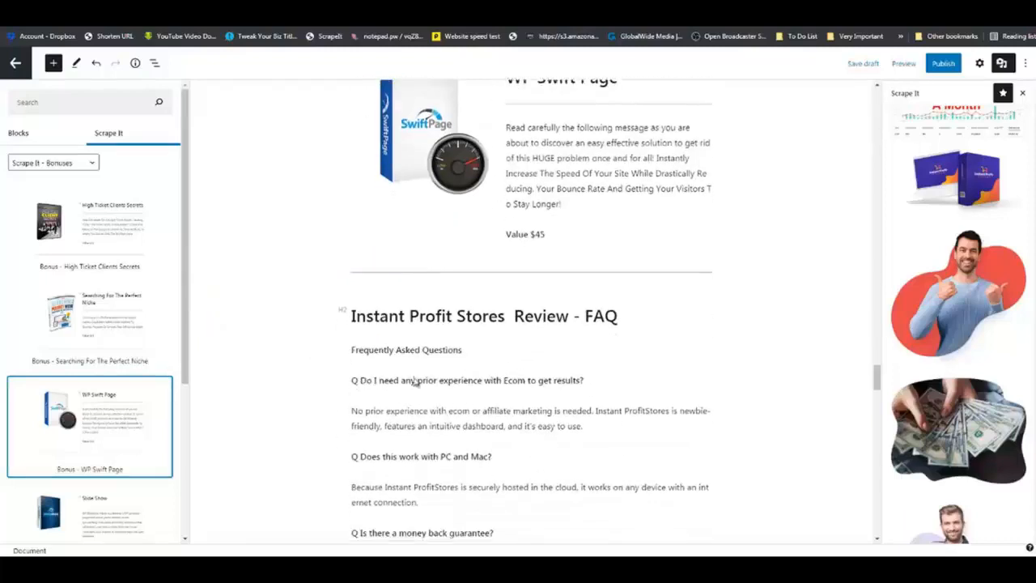
pyautogui.scroll(-2, 415, 380)
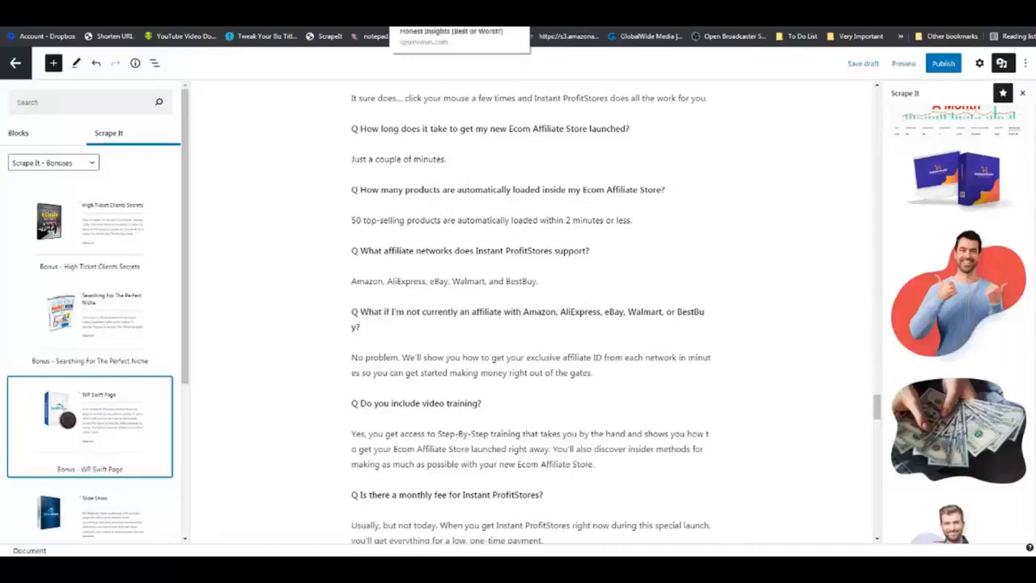
# Switch to the CourseFunnels review page and examine how its pricing, conclusion and bonus sections are laid out.
pyautogui.click(429, 4)
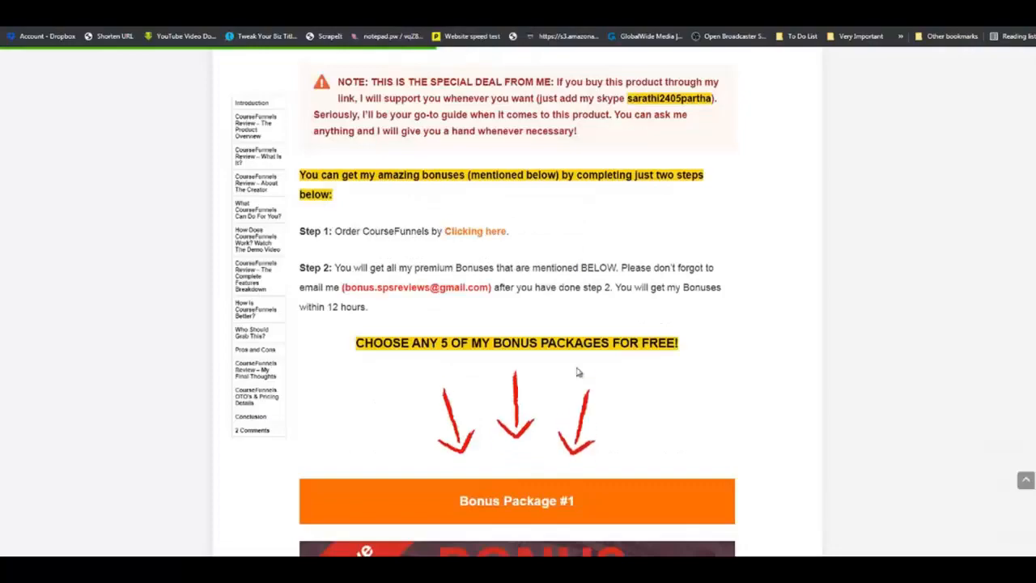
pyautogui.scroll(5, 564, 371)
pyautogui.scroll(10, 565, 370)
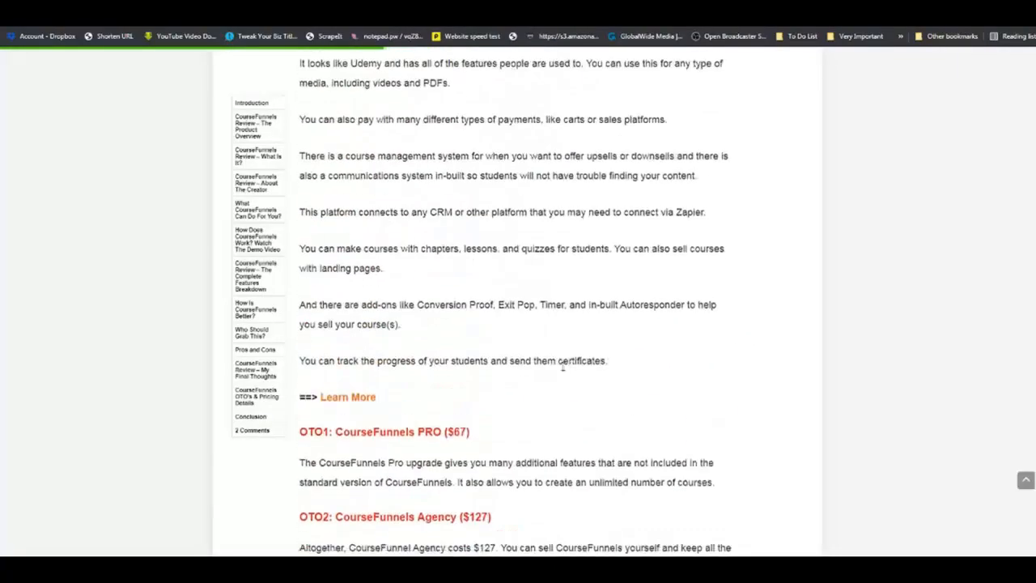
pyautogui.scroll(4, 564, 371)
pyautogui.scroll(-8, 565, 371)
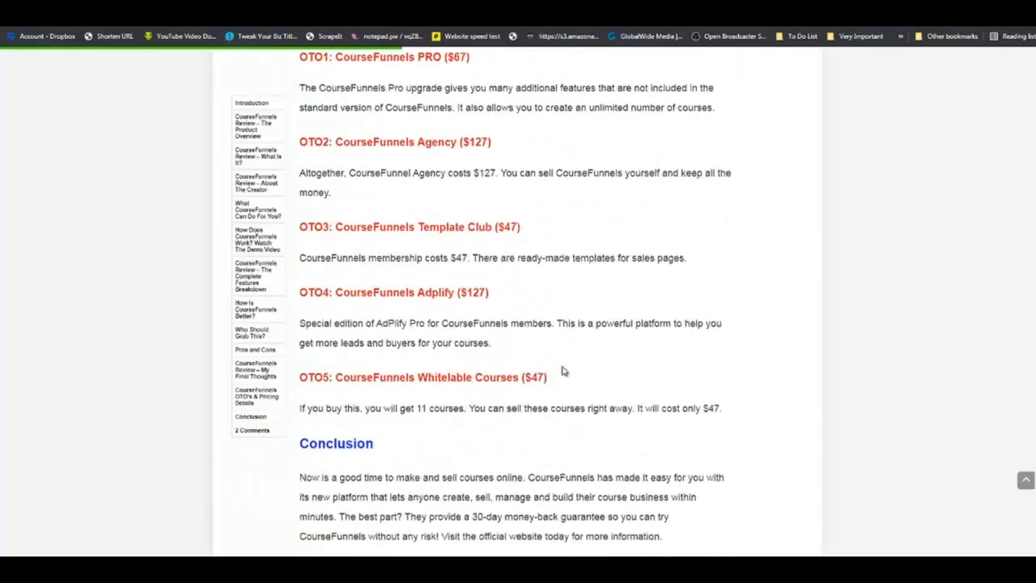
pyautogui.scroll(12, 564, 371)
pyautogui.scroll(4, 565, 371)
pyautogui.scroll(-2, 563, 370)
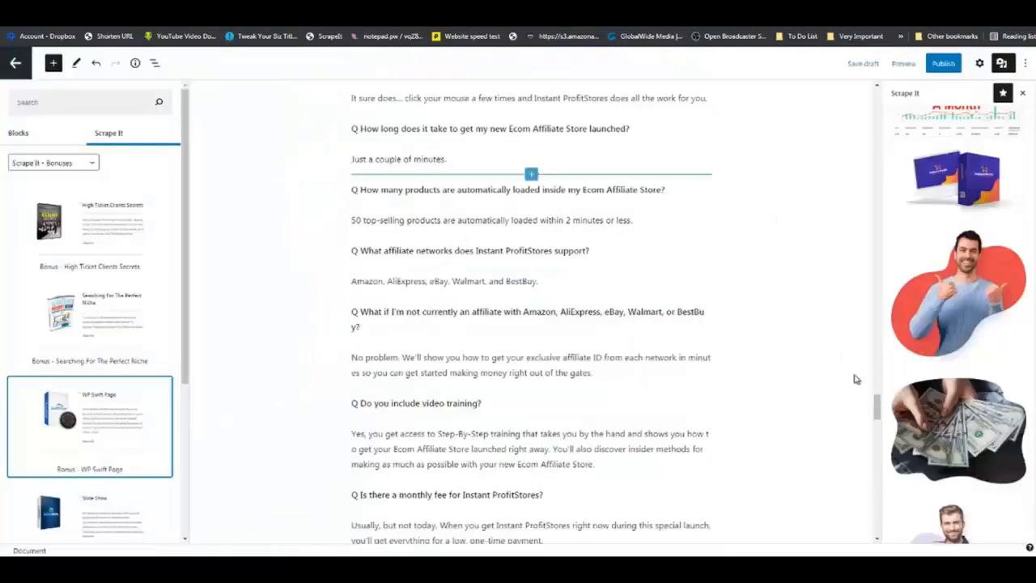
# In the post's Taqyeem review options, place the review box at the top of the post and use the Points review style.
pyautogui.moveTo(876, 407); pyautogui.dragTo(876, 470)
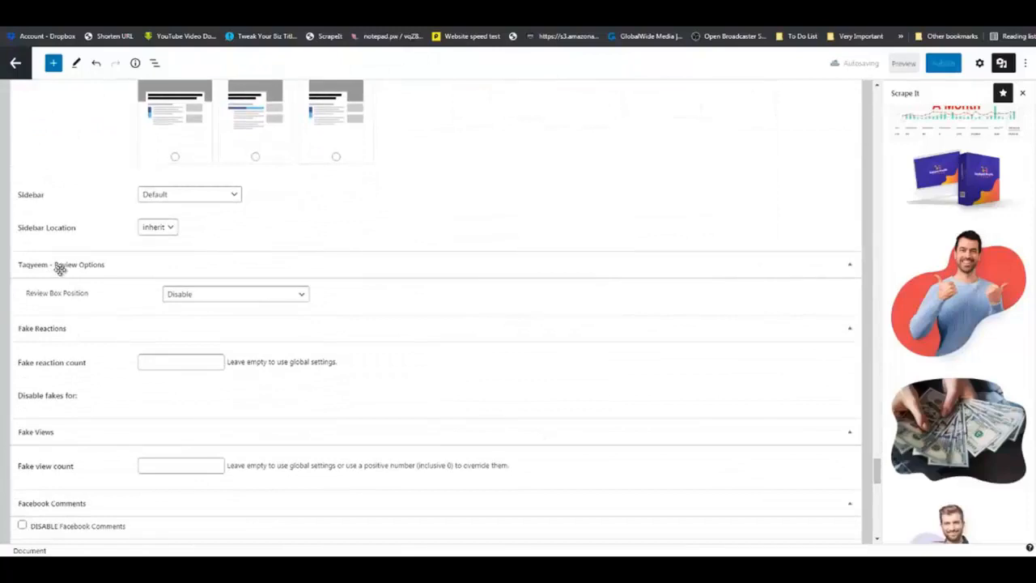
pyautogui.click(299, 298)
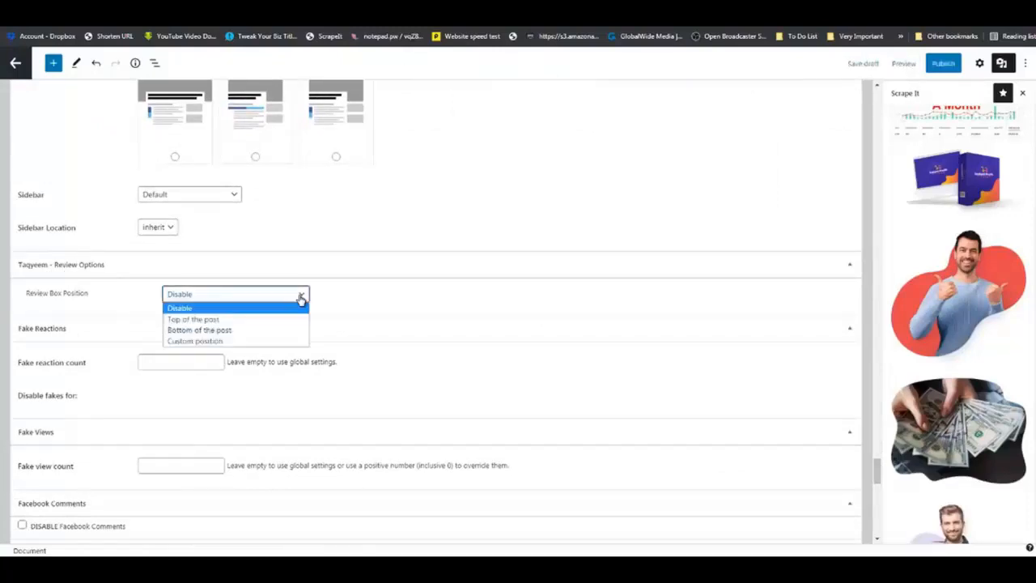
pyautogui.click(241, 321)
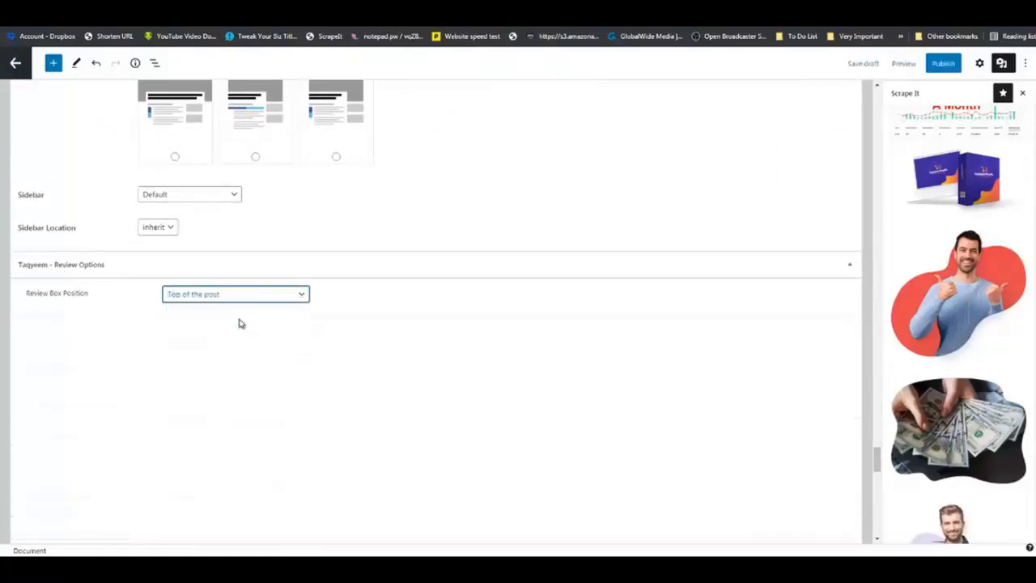
pyautogui.click(166, 346)
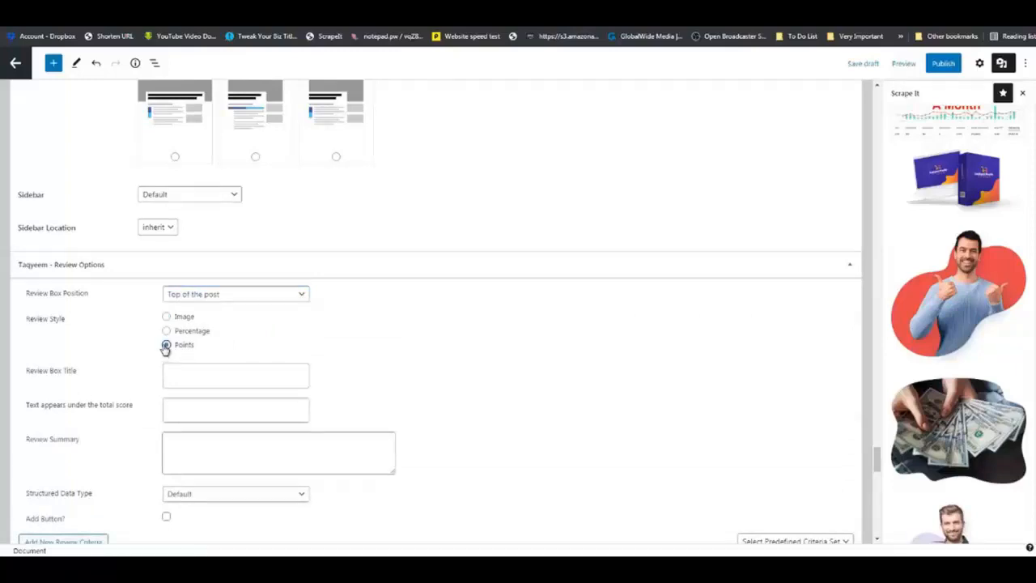
# Title the review box Instant Profit Stores and enter Awesome as the text under the total score.
pyautogui.click(196, 377)
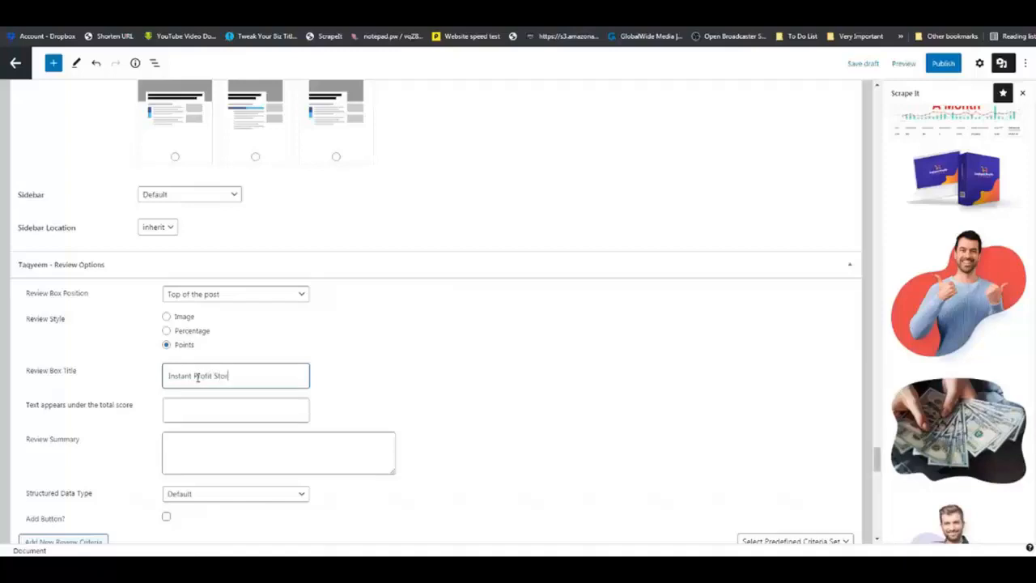
pyautogui.click(172, 411)
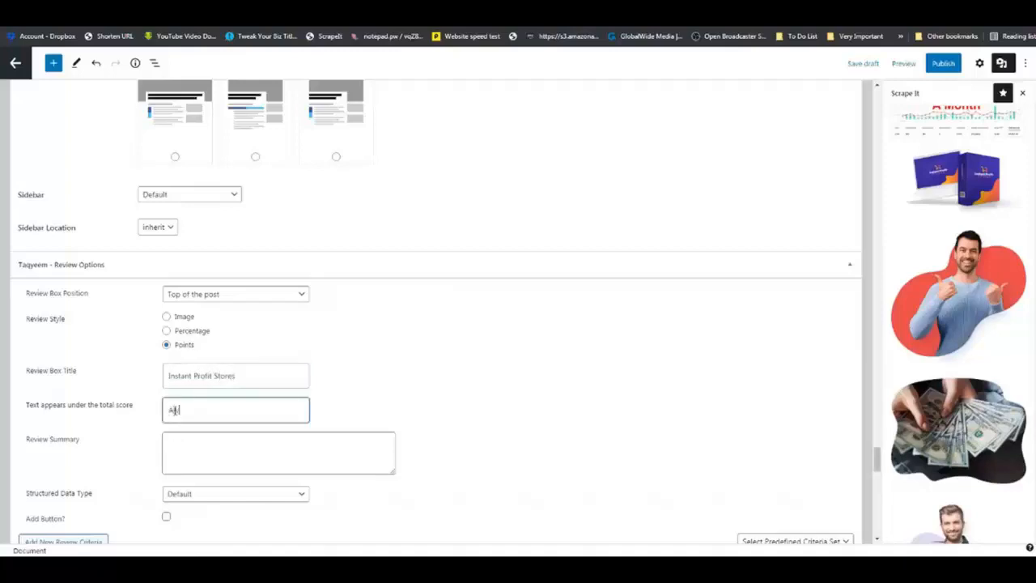
pyautogui.write('Awesom')
# Copy the opening testimonial up to "already making easy profit" from the post and paste it as the Review Summary.
pyautogui.scroll(3, 470, 300)
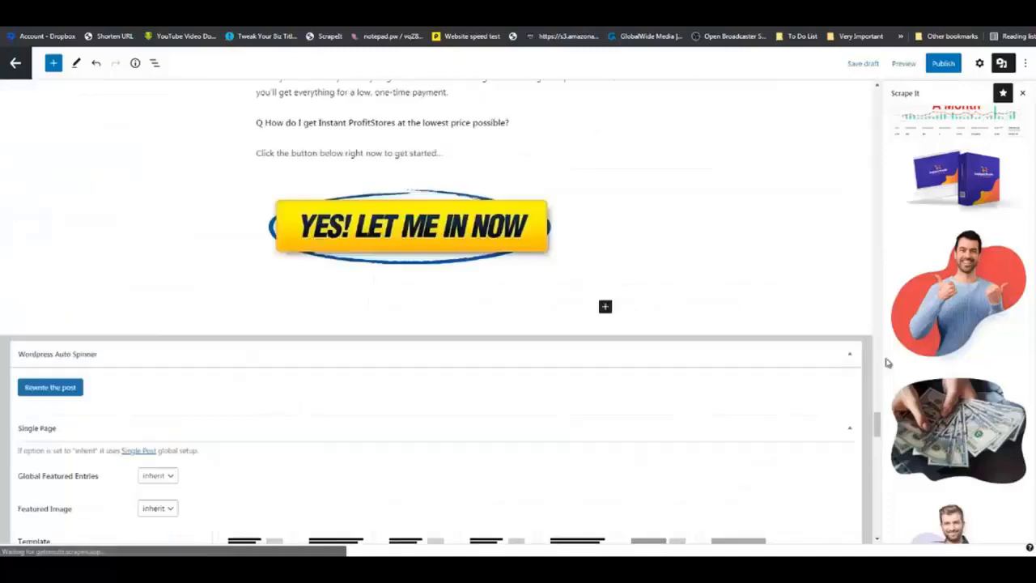
pyautogui.moveTo(876, 424); pyautogui.dragTo(873, 86)
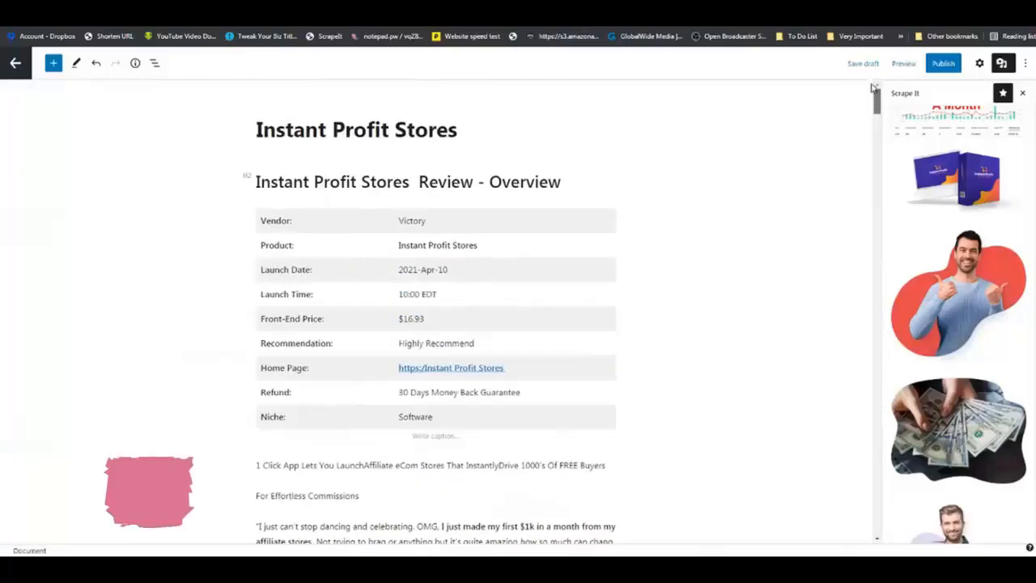
pyautogui.scroll(-5, 640, 197)
pyautogui.click(258, 253)
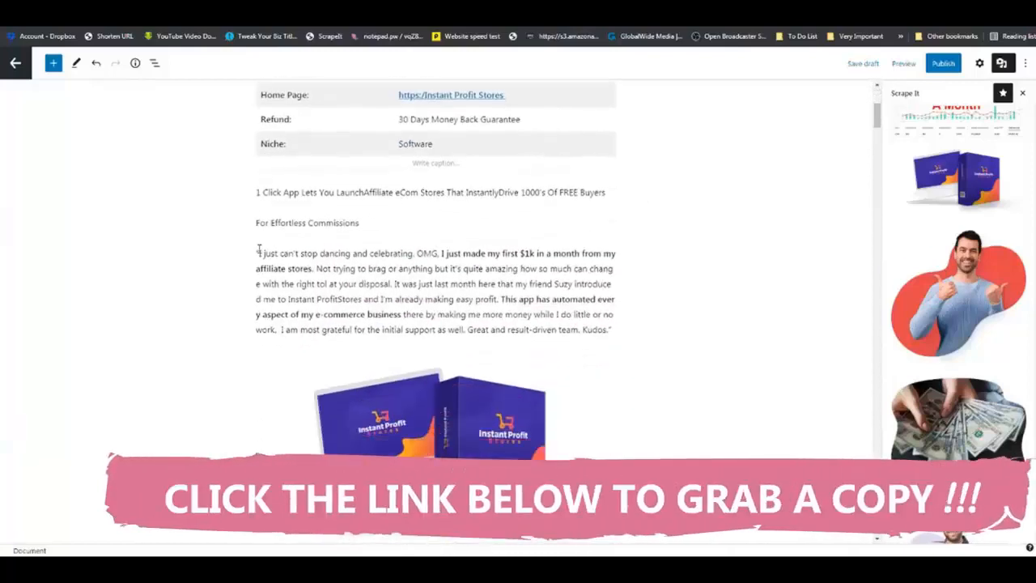
pyautogui.moveTo(371, 267); pyautogui.dragTo(497, 300)
pyautogui.rightClick(485, 302)
pyautogui.click(499, 320)
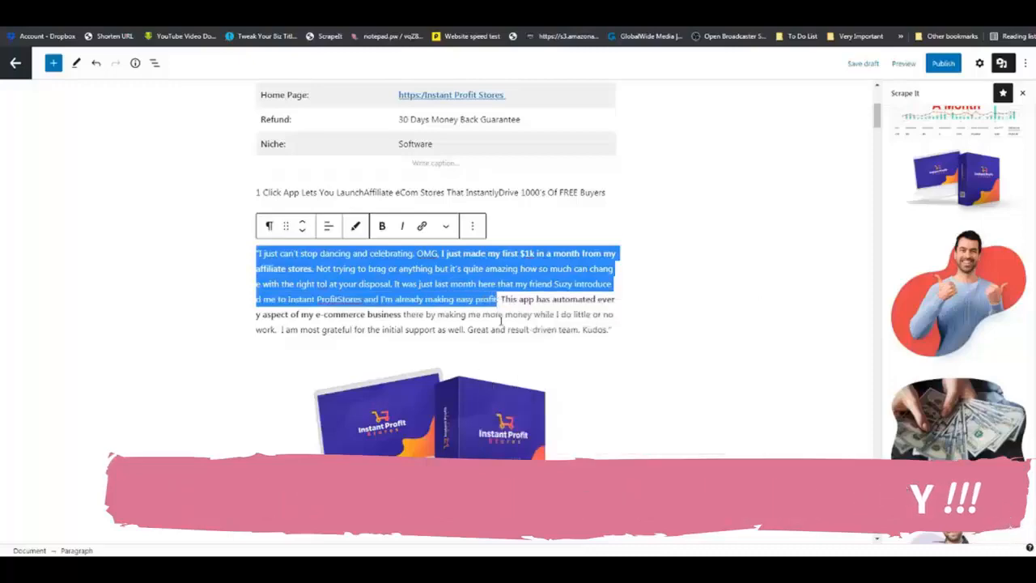
pyautogui.scroll(-10, 879, 375)
pyautogui.moveTo(880, 375); pyautogui.dragTo(876, 467)
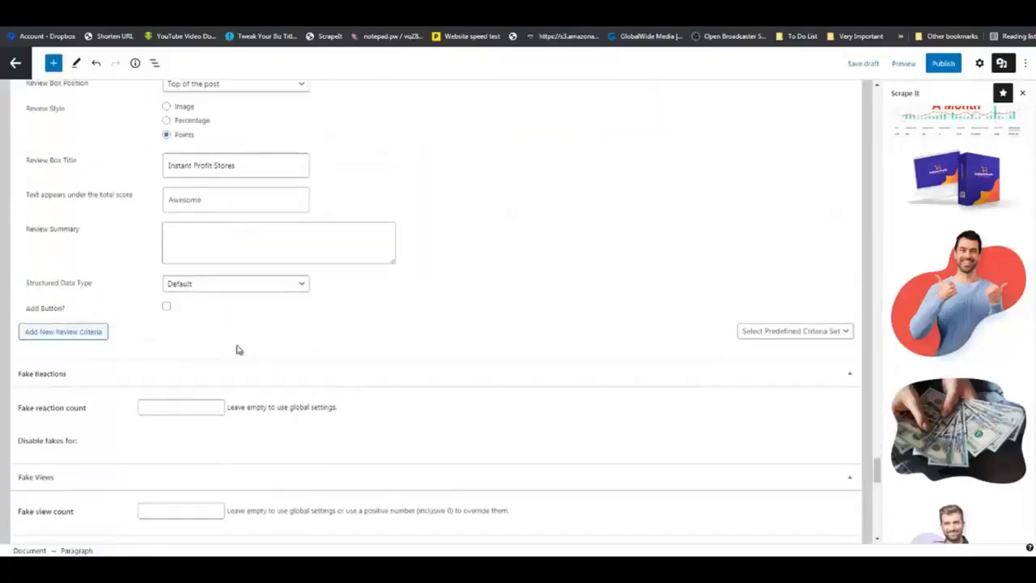
pyautogui.click(209, 238)
pyautogui.hotkey('ctrl', 'v')
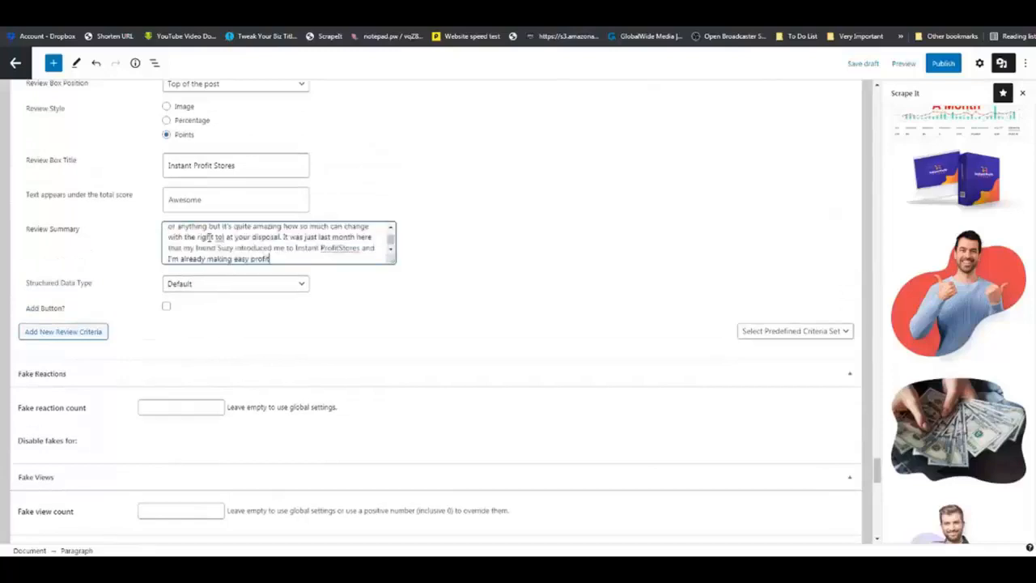
# Load the predefined Criteria set and score Easy To Use 77, Features 73, Quality 83 and Support 57.
pyautogui.click(846, 334)
pyautogui.click(765, 355)
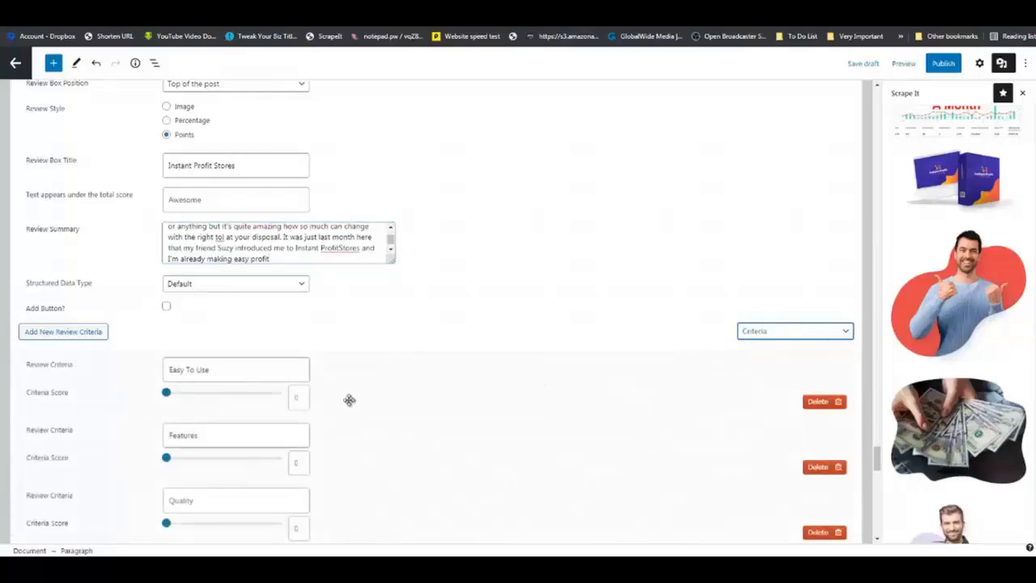
pyautogui.scroll(-1, 267, 348)
pyautogui.scroll(-1, 262, 343)
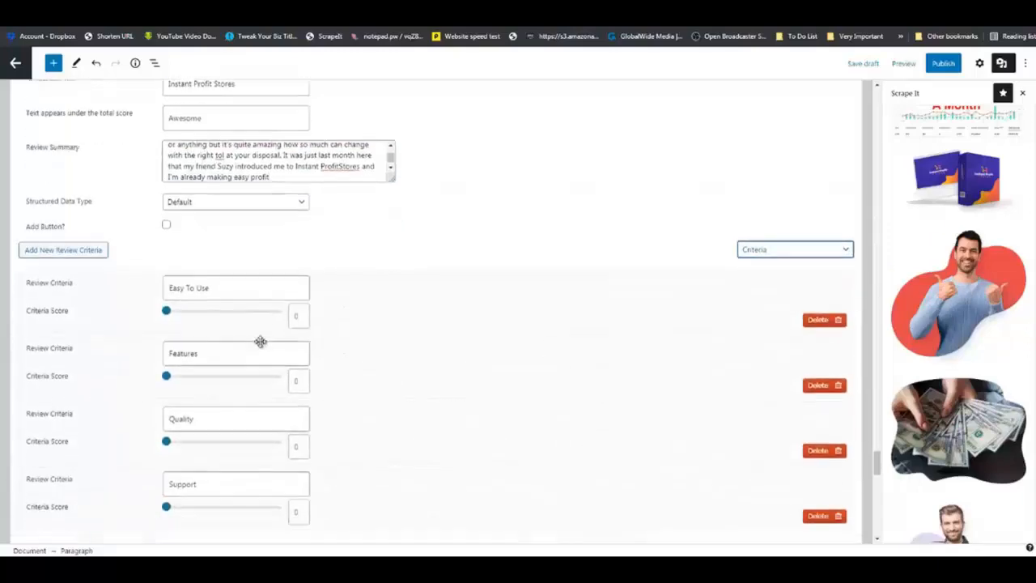
pyautogui.click(256, 285)
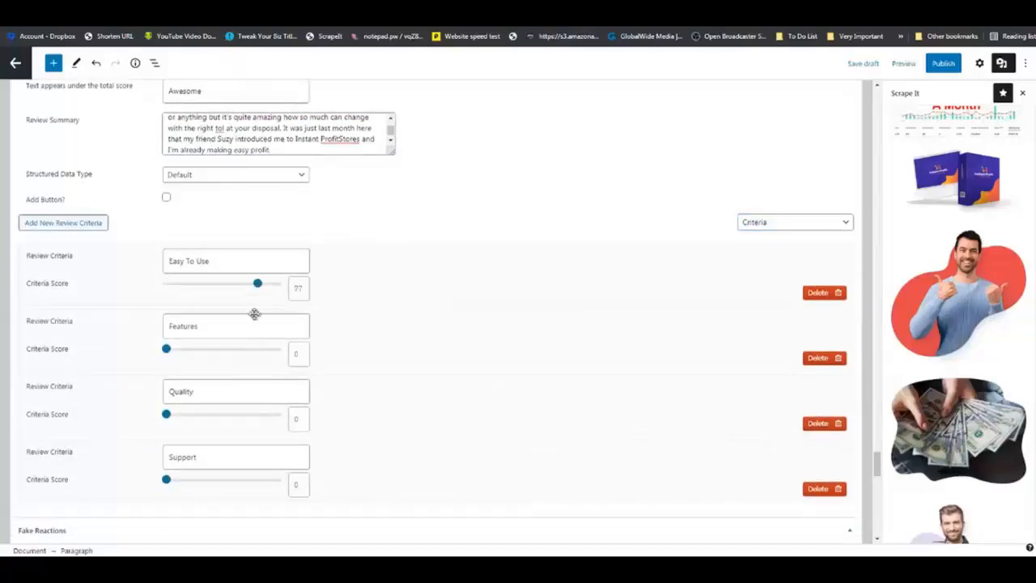
pyautogui.click(251, 351)
pyautogui.moveTo(241, 415); pyautogui.dragTo(249, 412)
pyautogui.moveTo(233, 483); pyautogui.dragTo(237, 482)
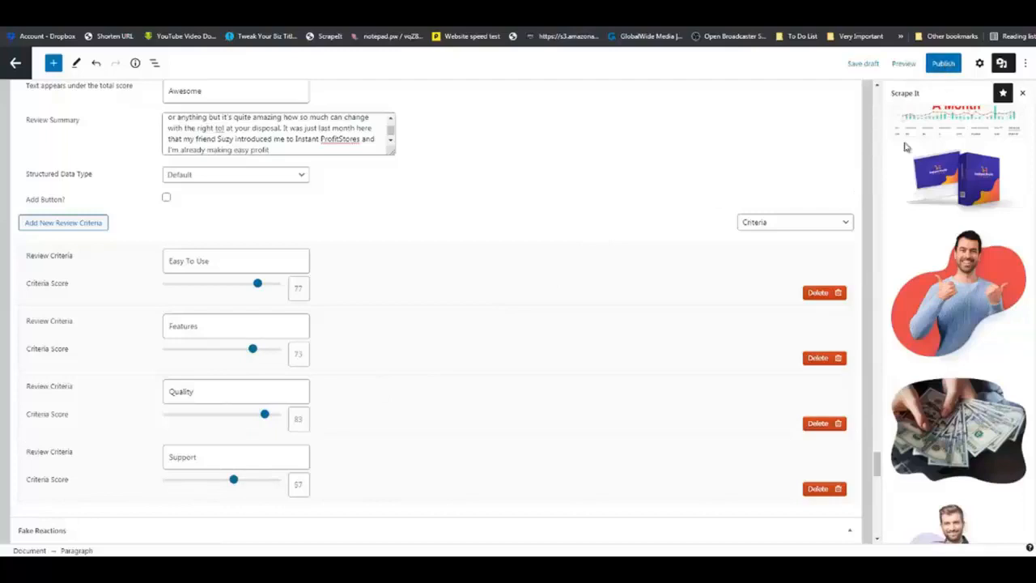
# Show the post-level settings and copy the image address of the Instant Profit Stores product box below the first testimonial.
pyautogui.scroll(15, 870, 215)
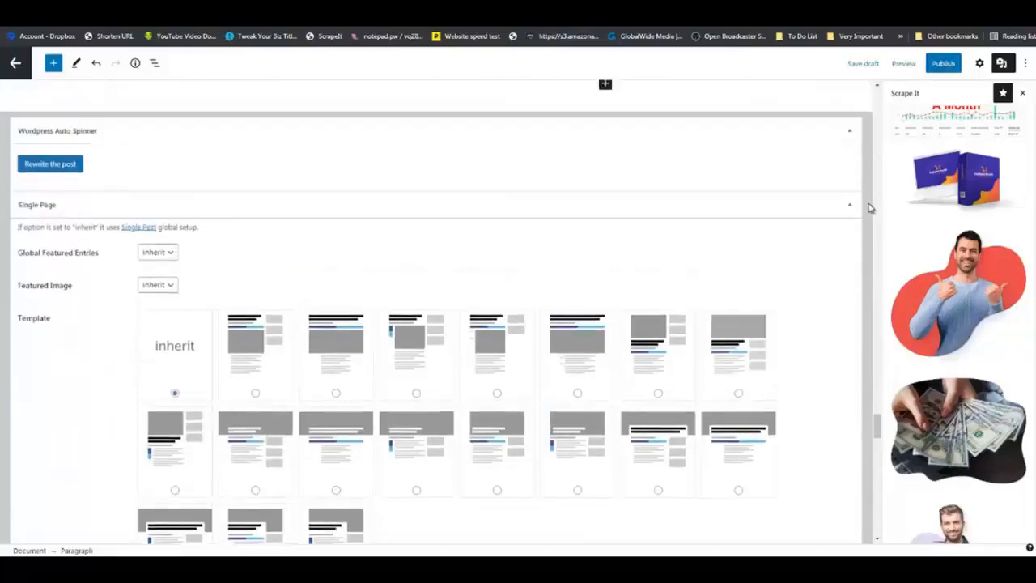
pyautogui.click(979, 65)
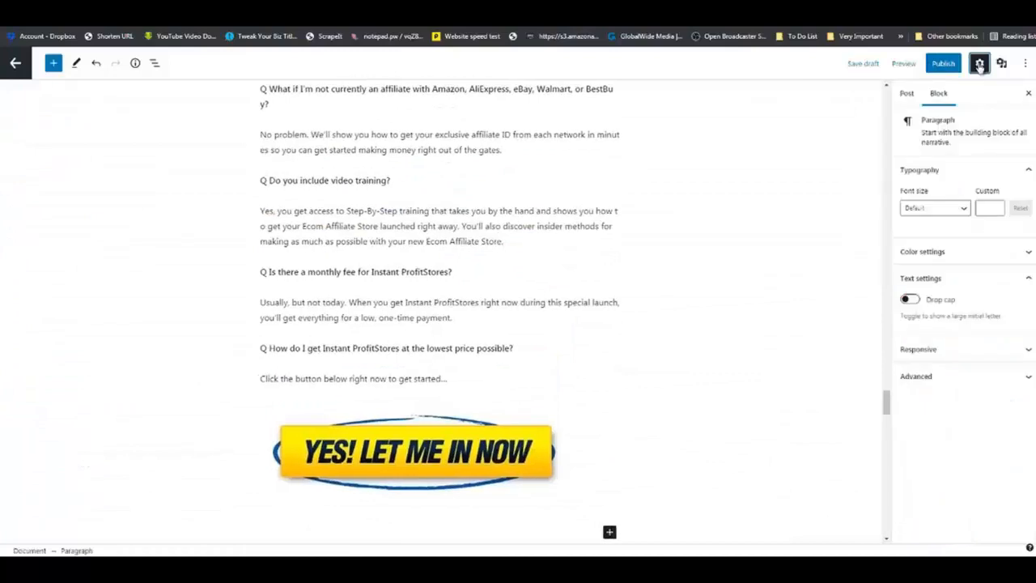
pyautogui.click(906, 94)
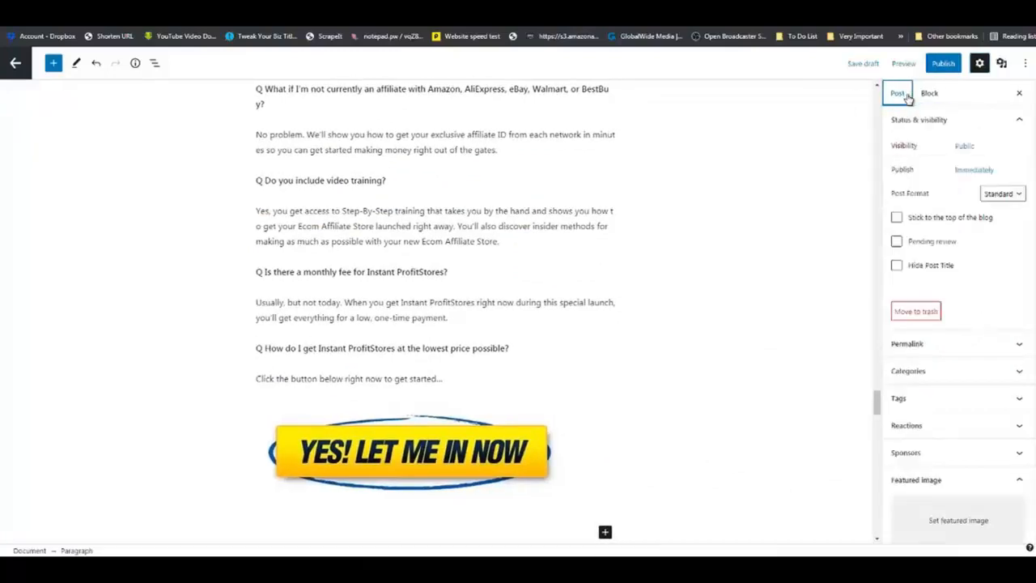
pyautogui.scroll(-2, 939, 324)
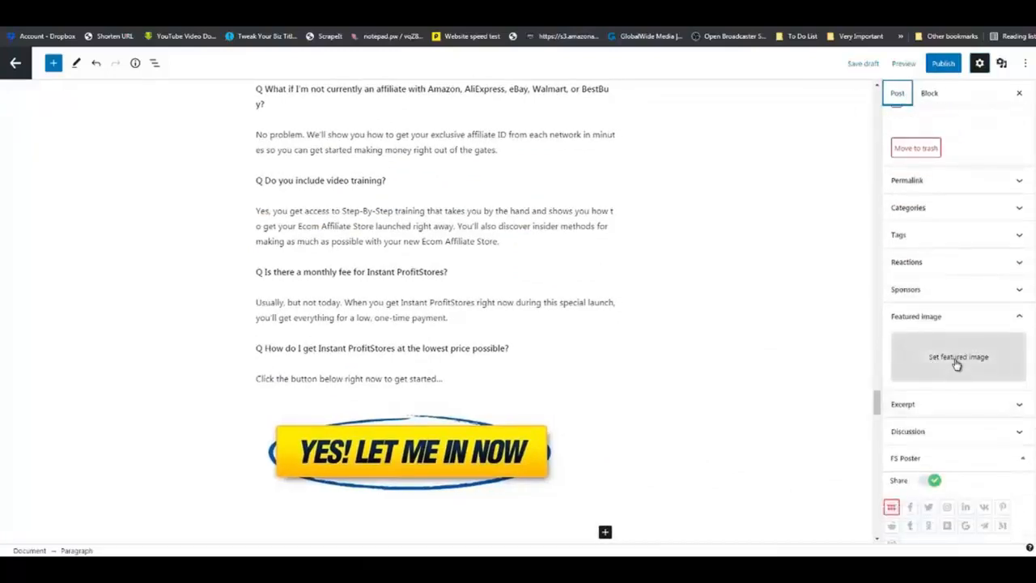
pyautogui.moveTo(876, 402); pyautogui.dragTo(864, 97)
pyautogui.scroll(-3, 722, 216)
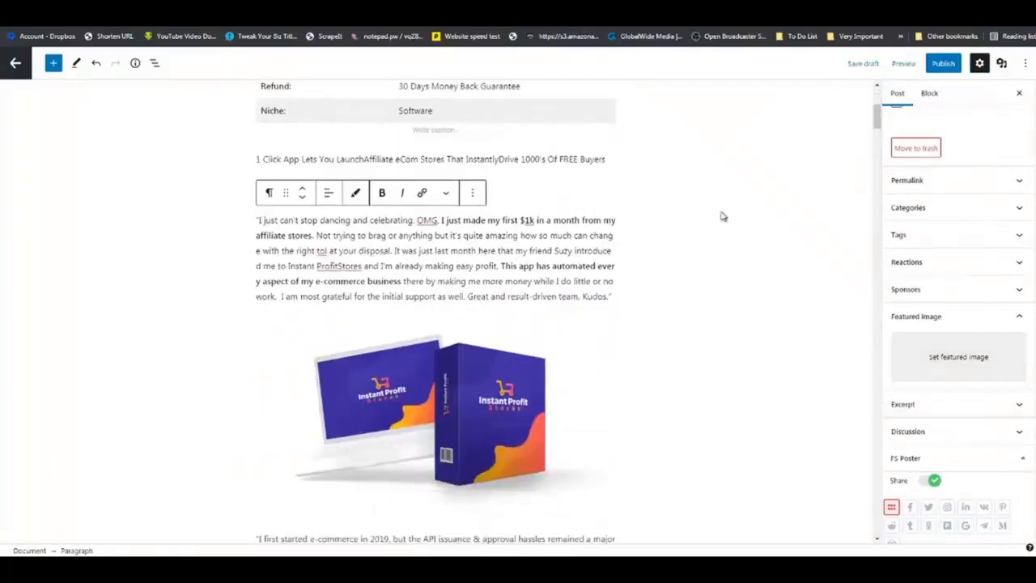
pyautogui.rightClick(454, 366)
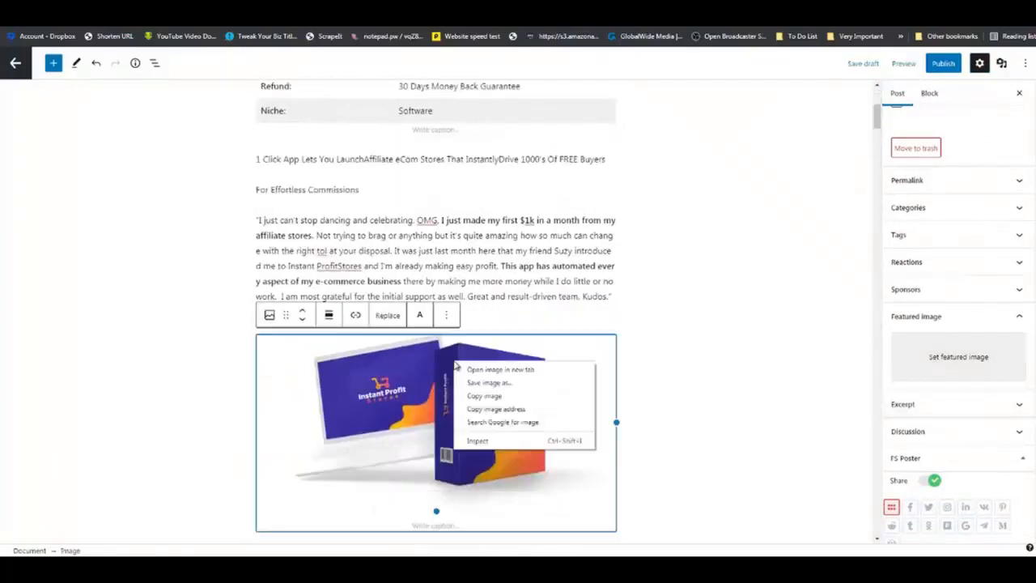
pyautogui.click(486, 410)
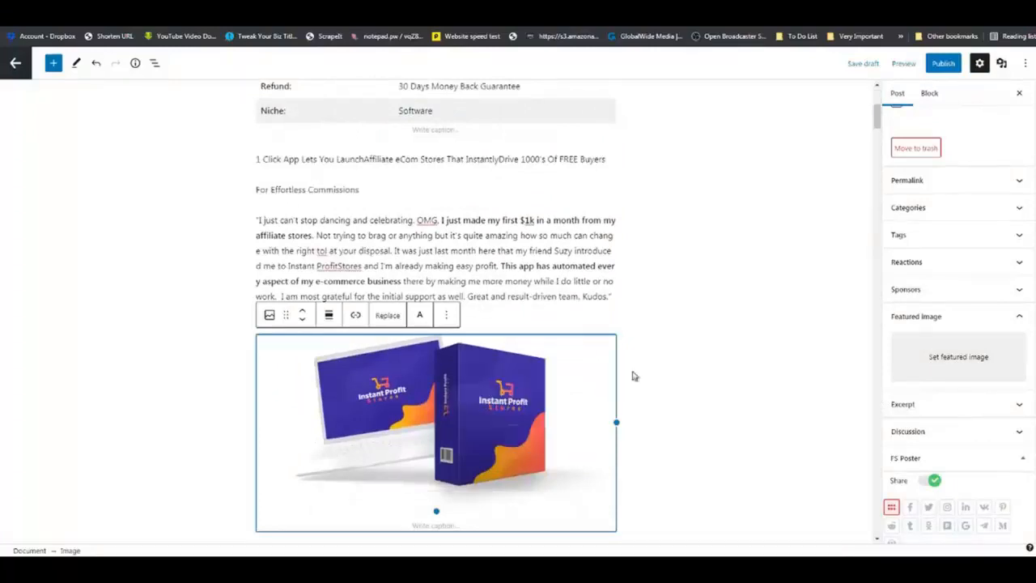
# Set the featured image by URL using the copied product image address and load its preview.
pyautogui.scroll(-1, 1028, 235)
pyautogui.scroll(-6, 1034, 237)
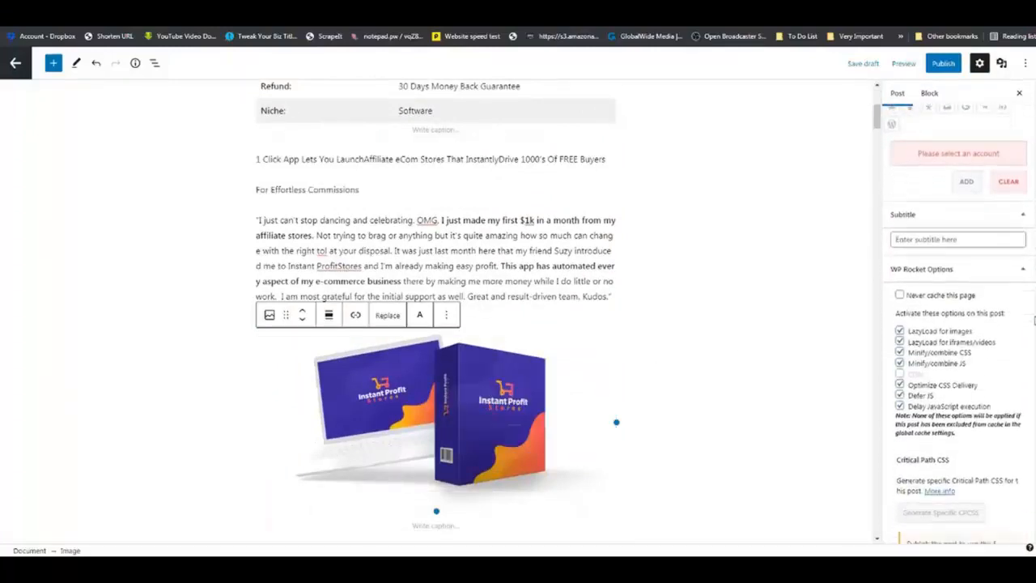
pyautogui.scroll(-1, 1034, 393)
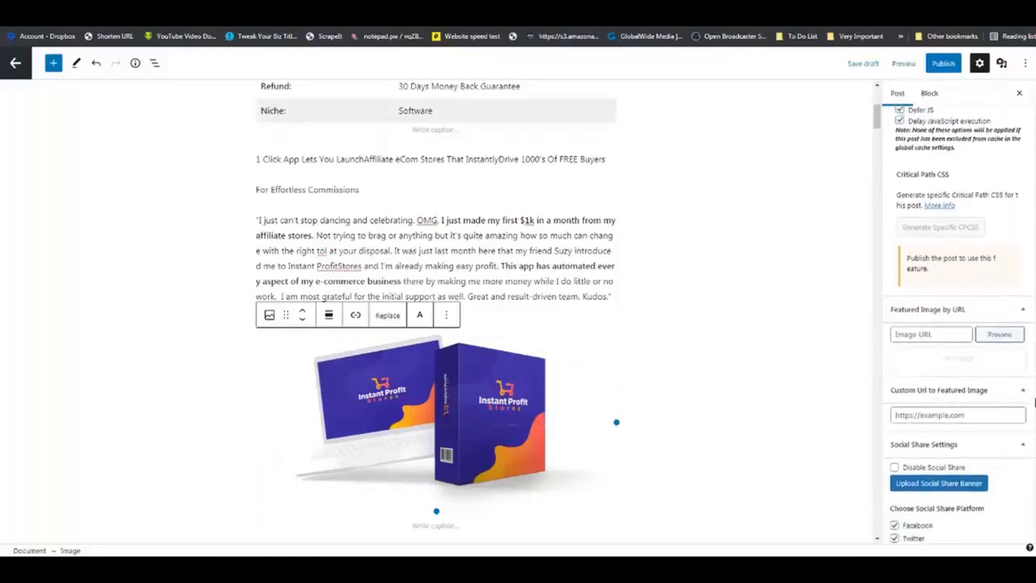
pyautogui.click(934, 322)
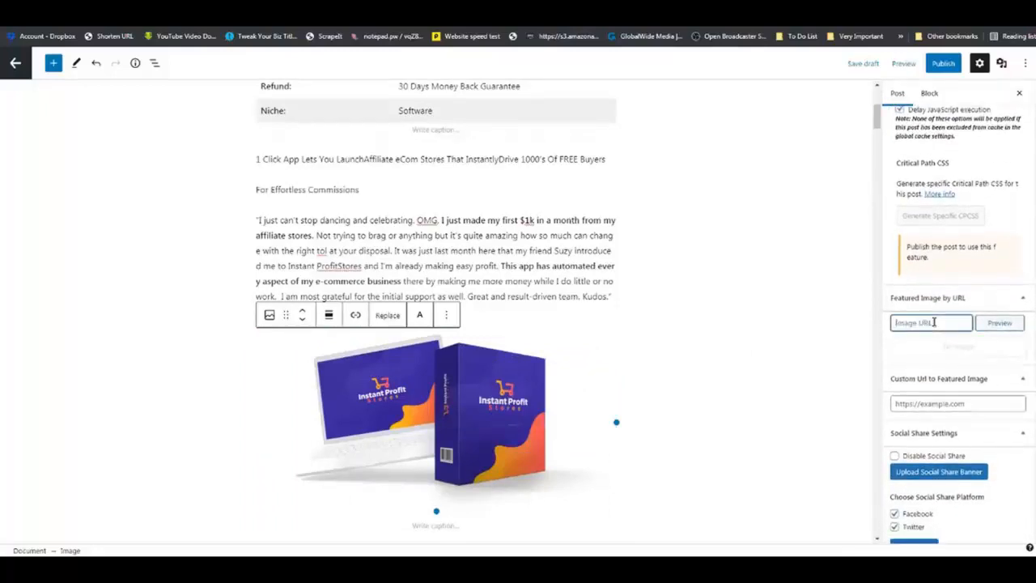
pyautogui.hotkey('ctrl', 'v')
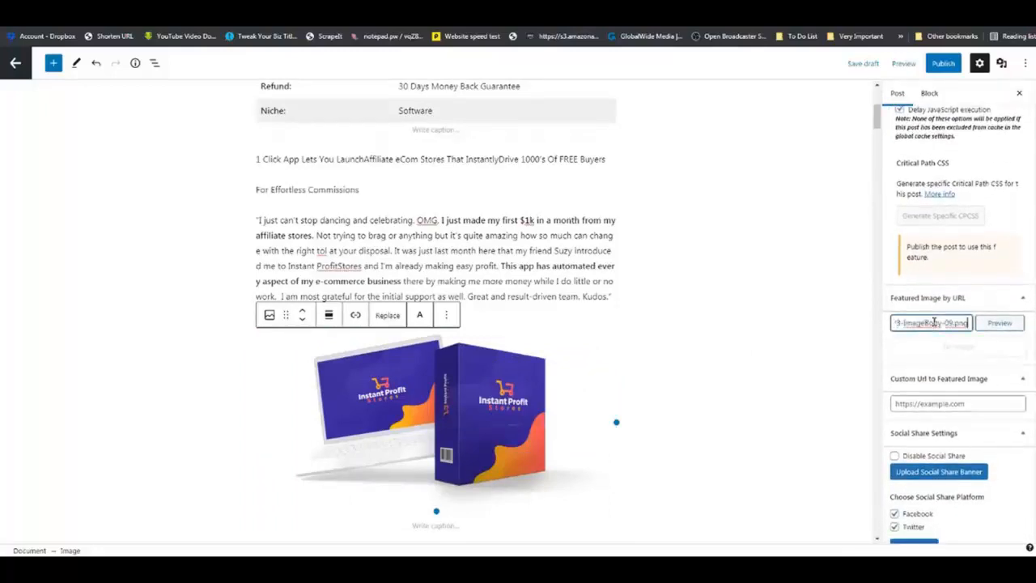
pyautogui.click(1000, 323)
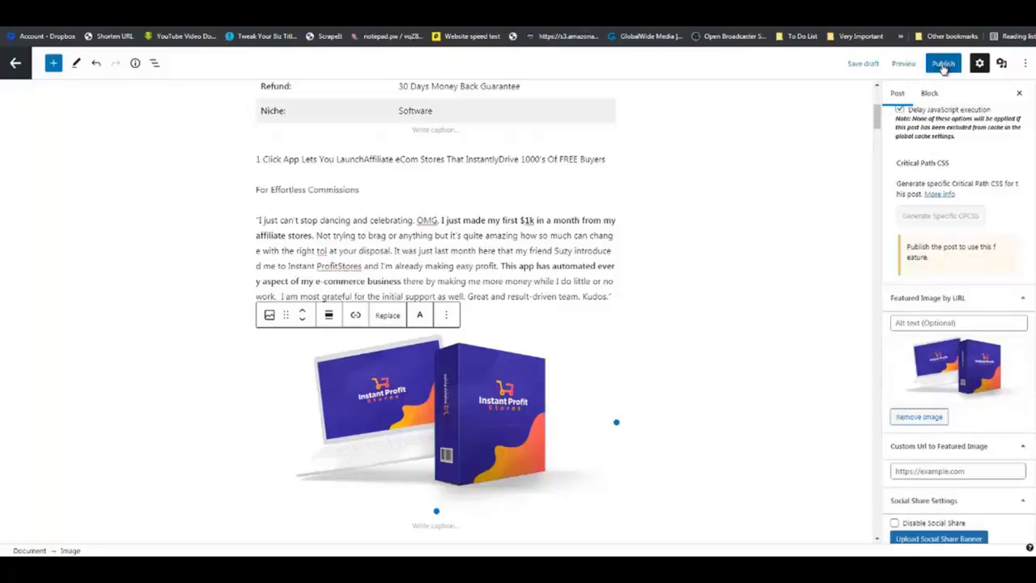
# Insert the Middle Page Official Button pattern from Scrape It - Buttons between the WP Swift Page bonus and the Review - FAQ heading.
pyautogui.moveTo(878, 117); pyautogui.dragTo(841, 363)
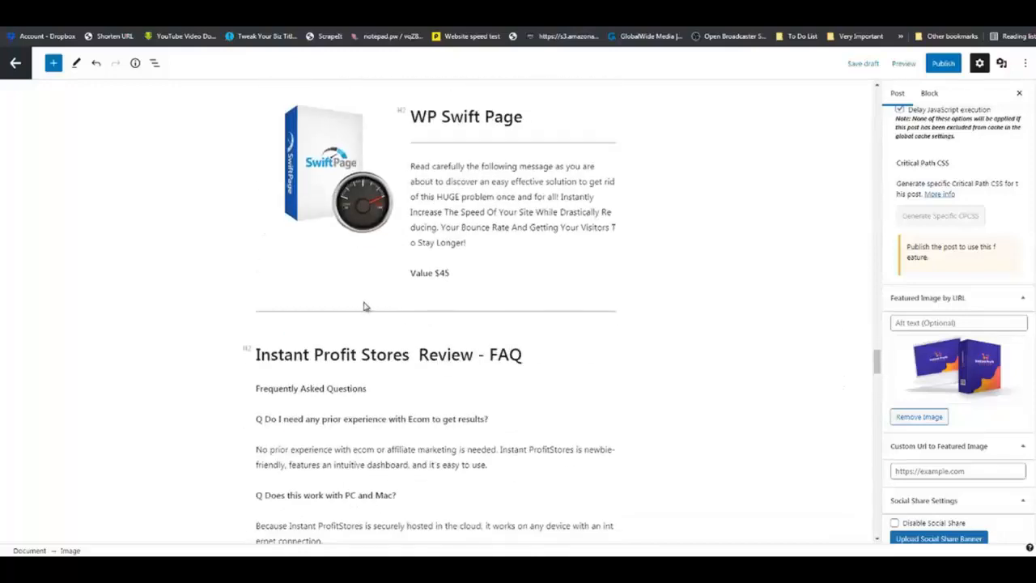
pyautogui.click(53, 64)
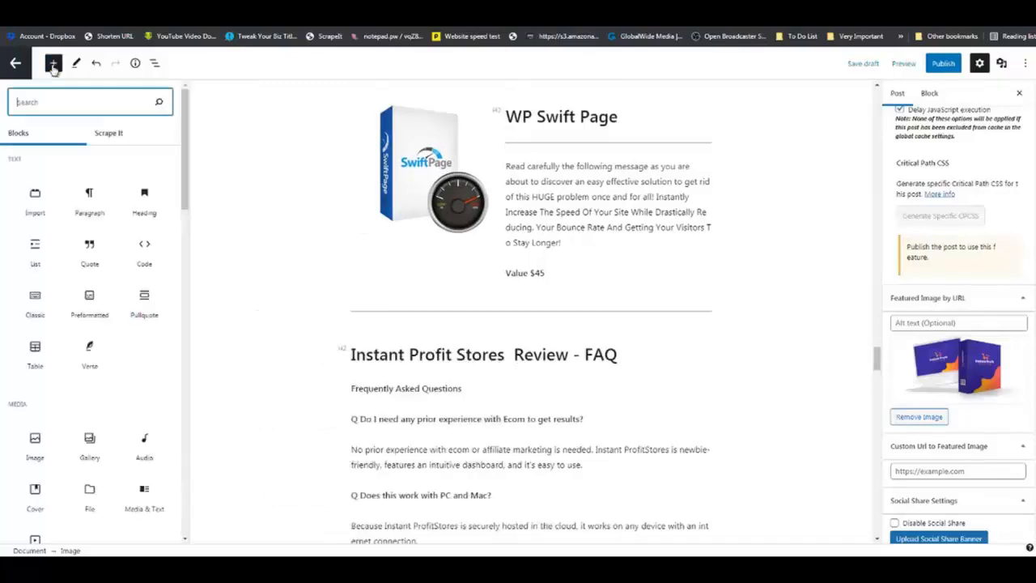
pyautogui.click(114, 135)
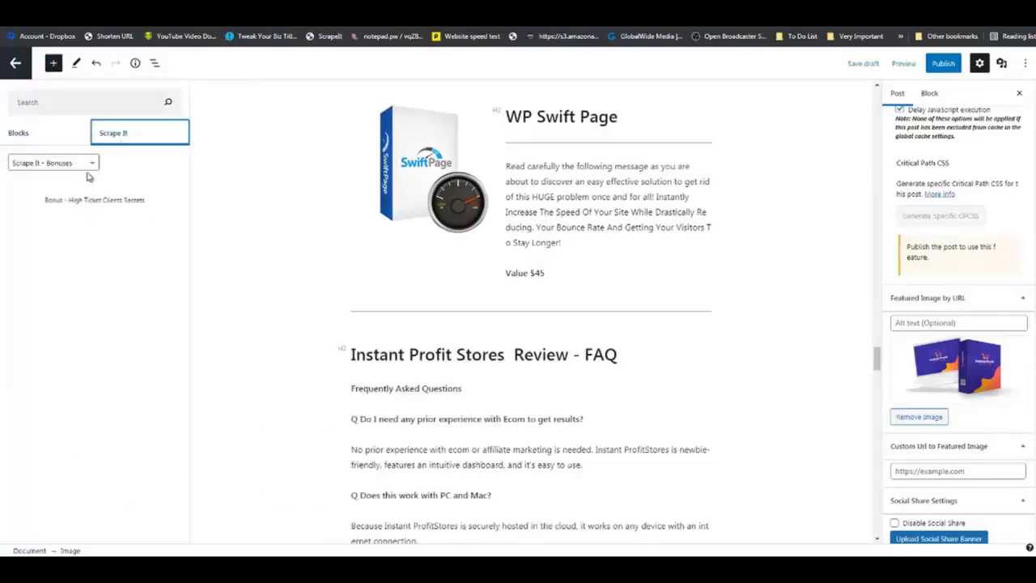
pyautogui.click(94, 163)
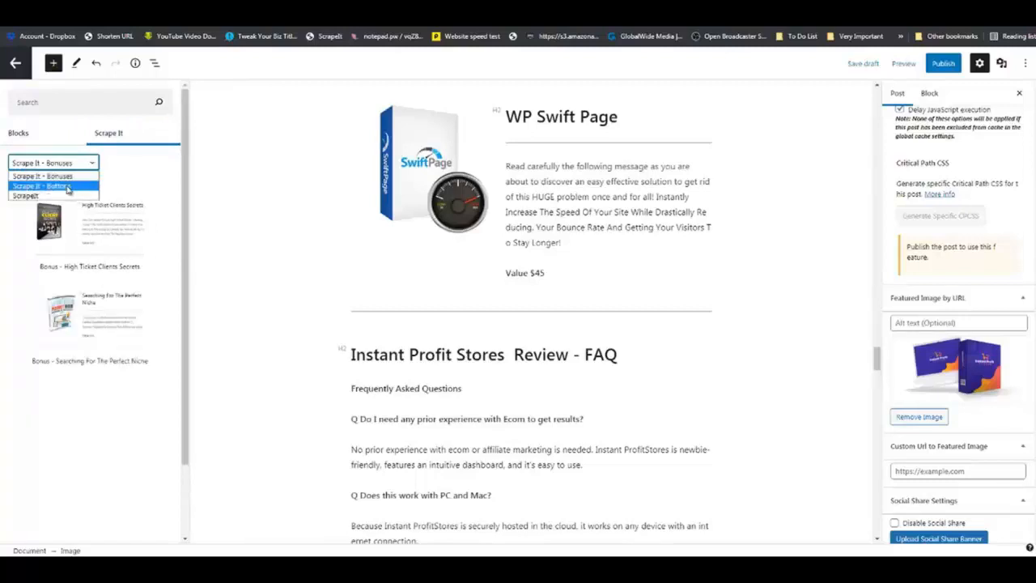
pyautogui.click(68, 186)
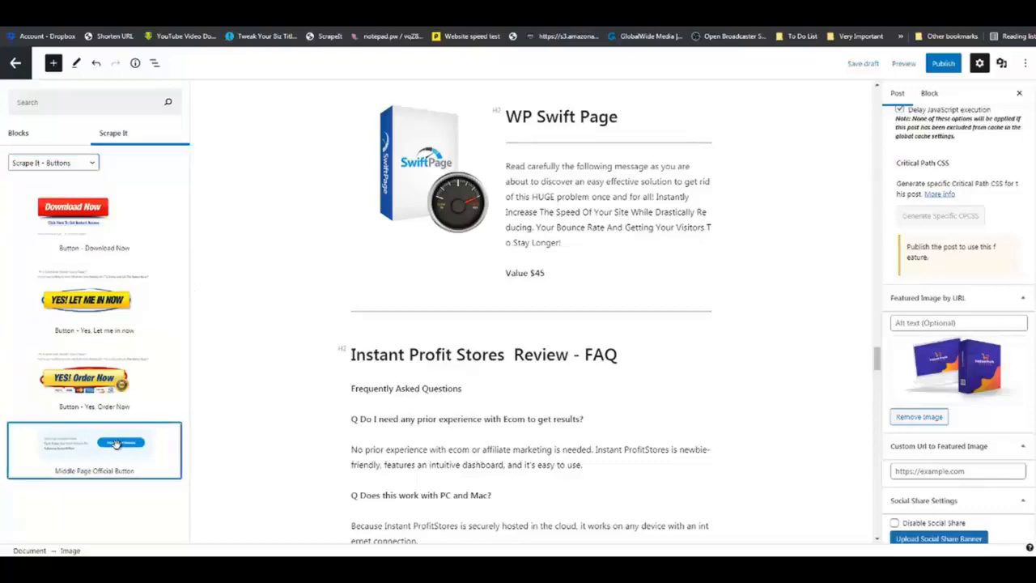
pyautogui.moveTo(119, 446); pyautogui.dragTo(413, 333)
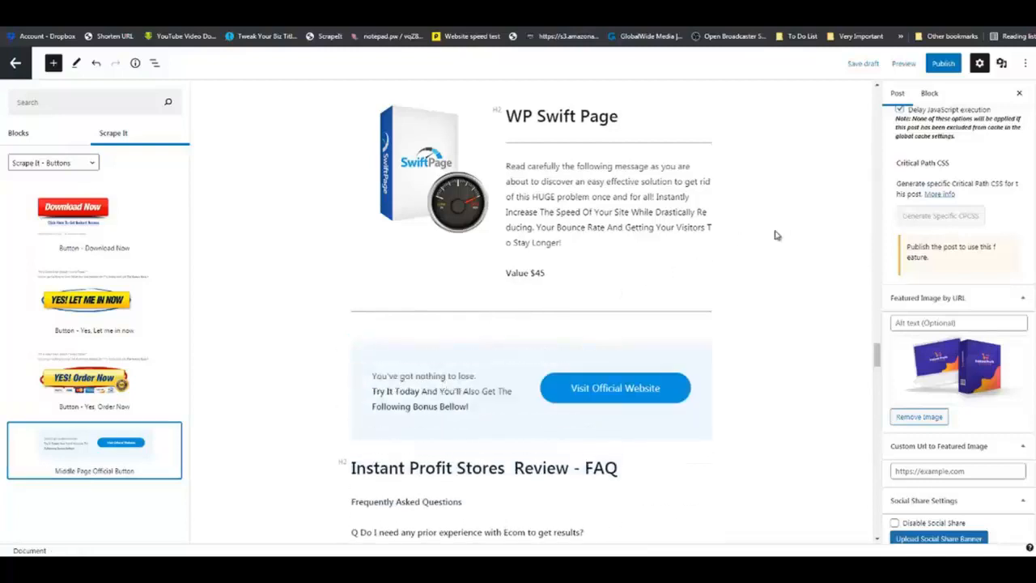
# Publish the Instant Profit Stores post and open its preview in a new tab.
pyautogui.click(939, 68)
pyautogui.click(939, 68)
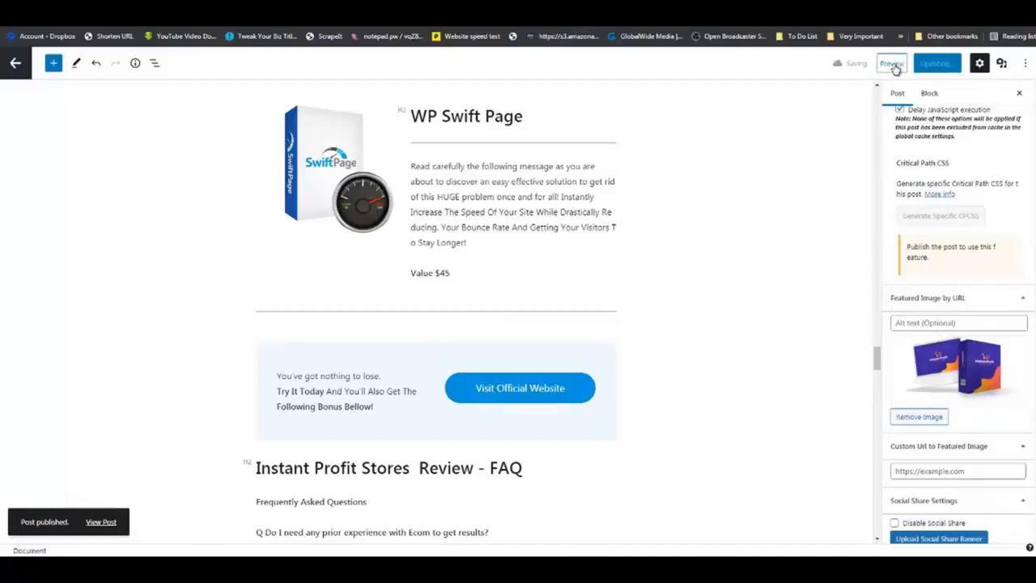
pyautogui.click(894, 64)
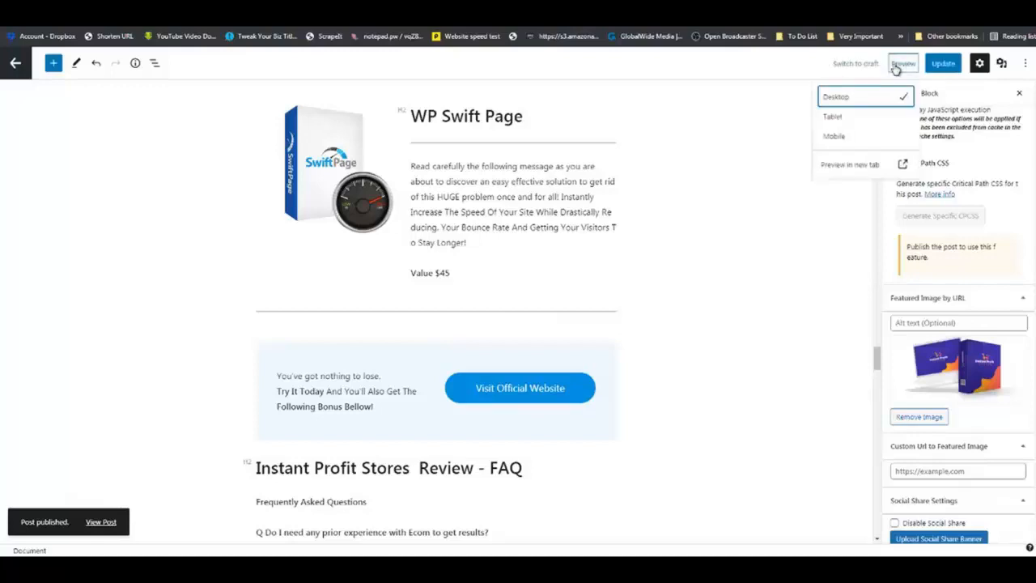
pyautogui.click(856, 167)
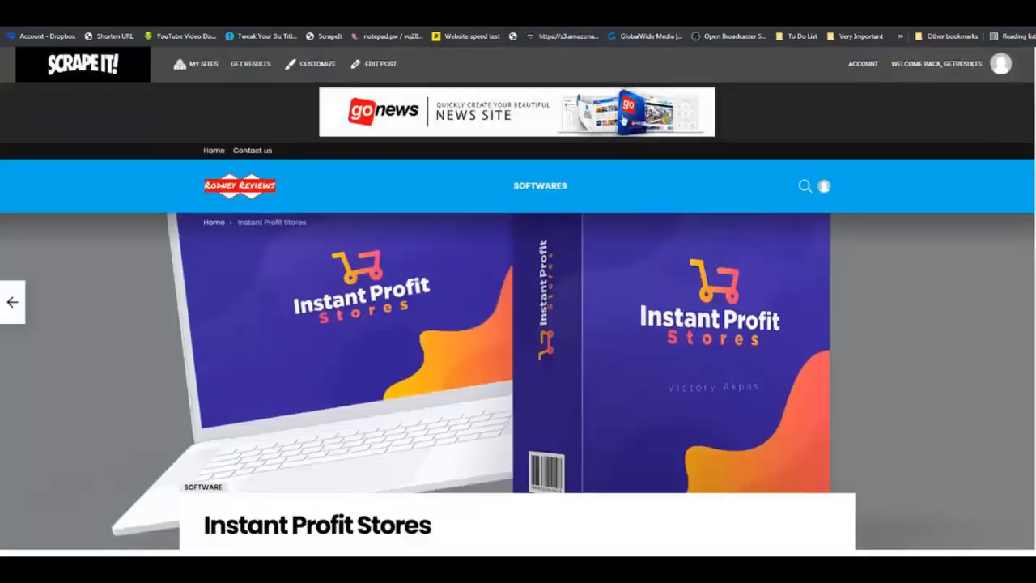
# Examine the post preview from the featured image, table of contents and review box through features, conclusion and bonuses to the FAQ.
pyautogui.scroll(-4, 516, 246)
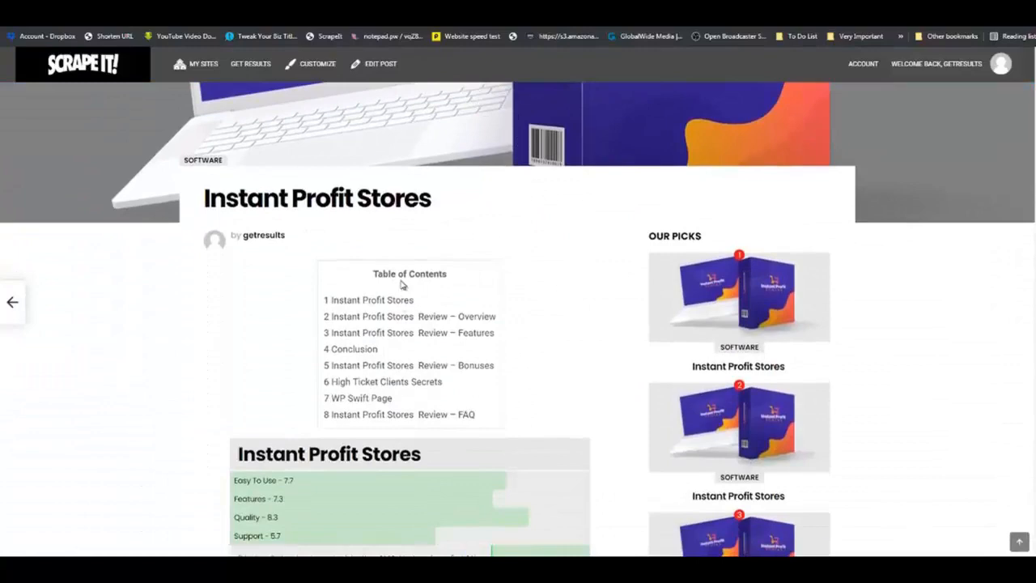
pyautogui.scroll(-3, 438, 297)
pyautogui.scroll(-2, 358, 255)
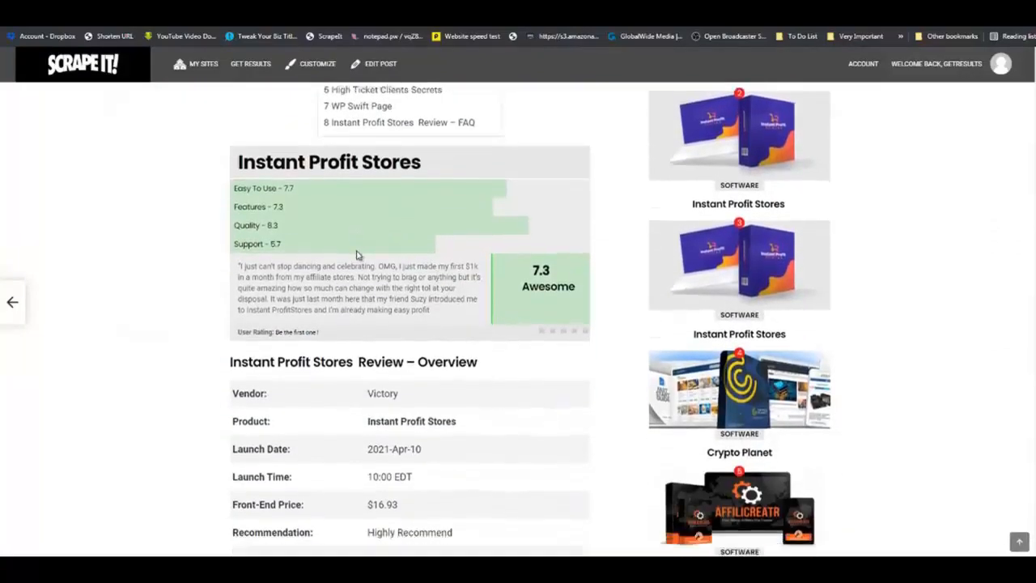
pyautogui.scroll(-1, 471, 204)
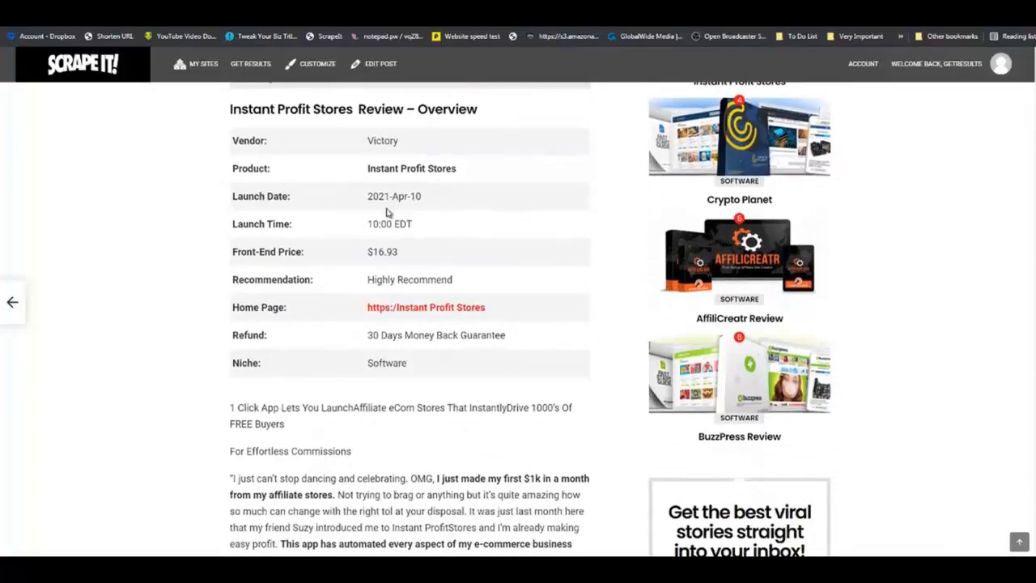
pyautogui.scroll(5, 412, 224)
pyautogui.scroll(-3, 412, 226)
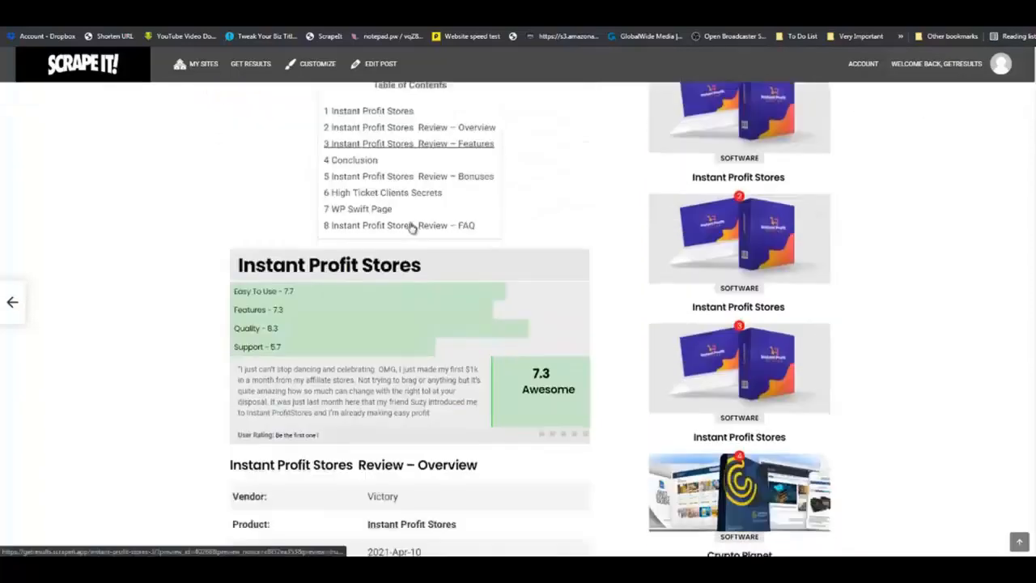
pyautogui.scroll(-12, 450, 252)
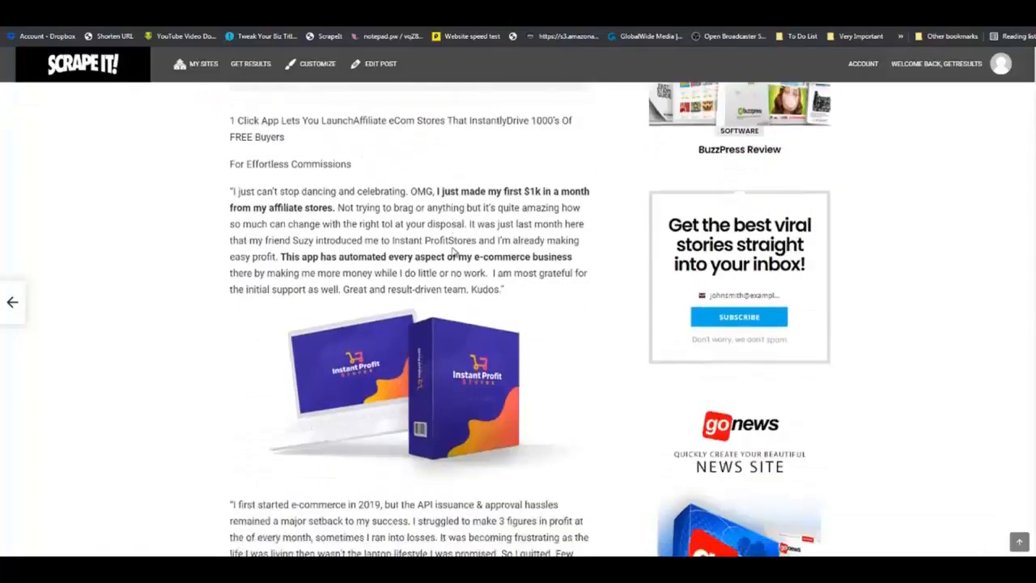
pyautogui.scroll(-3, 453, 253)
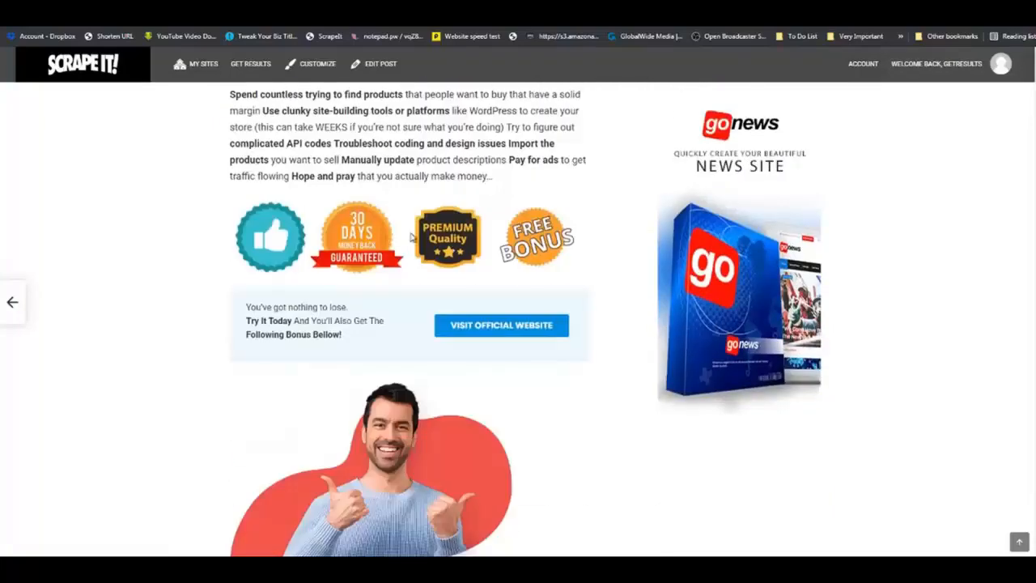
pyautogui.scroll(-8, 459, 253)
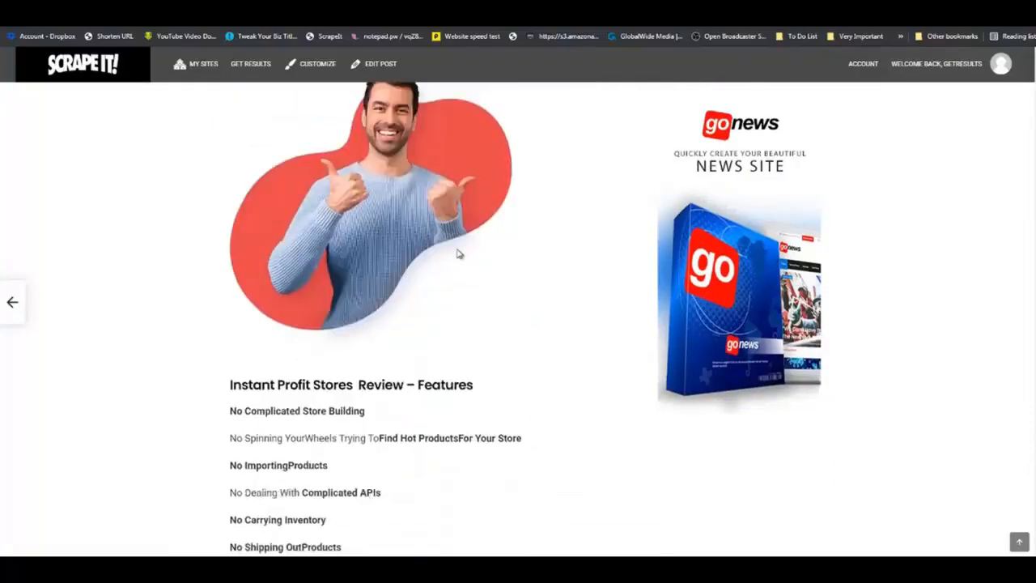
pyautogui.scroll(-10, 458, 253)
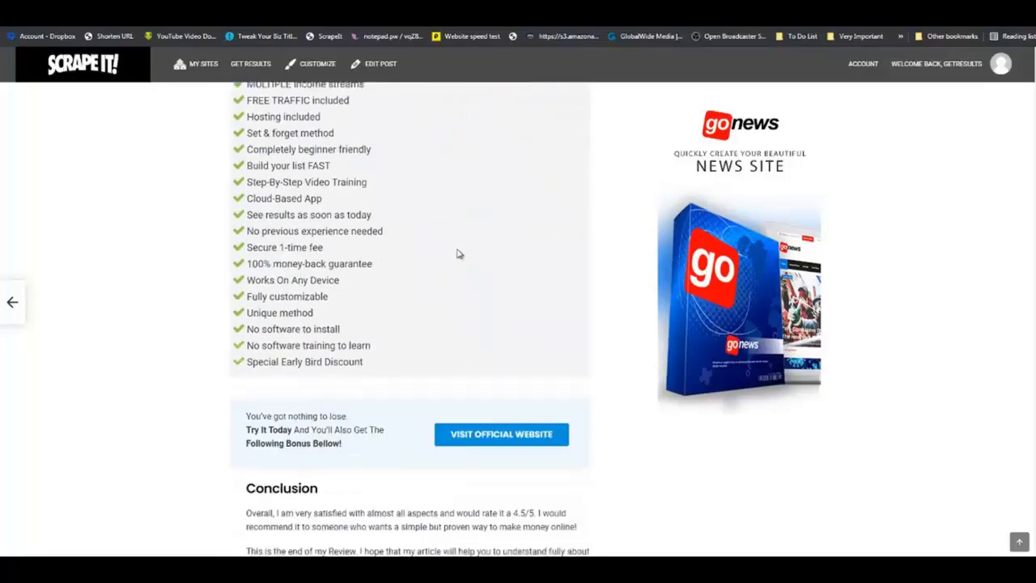
pyautogui.scroll(1, 458, 254)
pyautogui.scroll(-5, 458, 253)
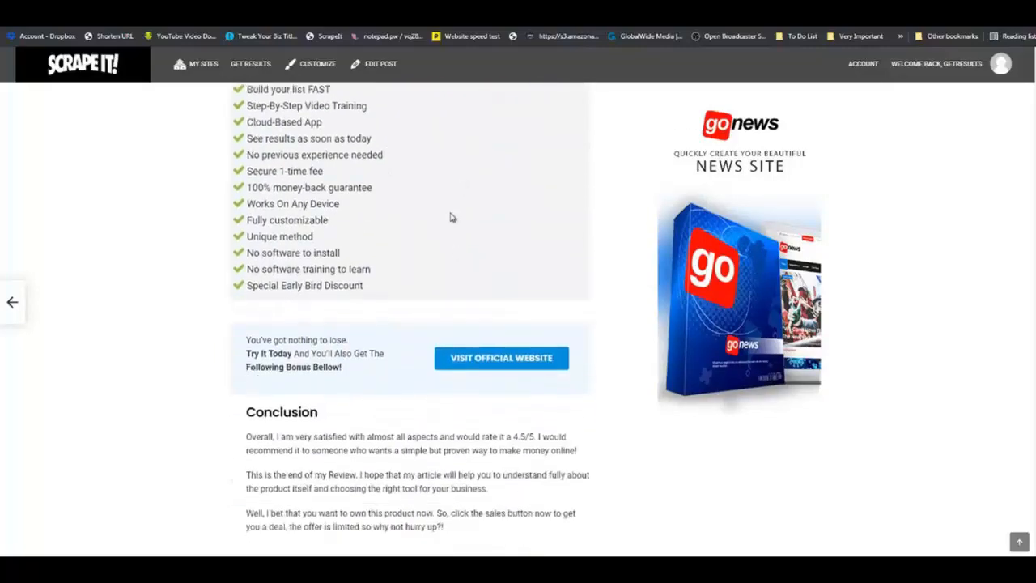
pyautogui.scroll(-7, 454, 243)
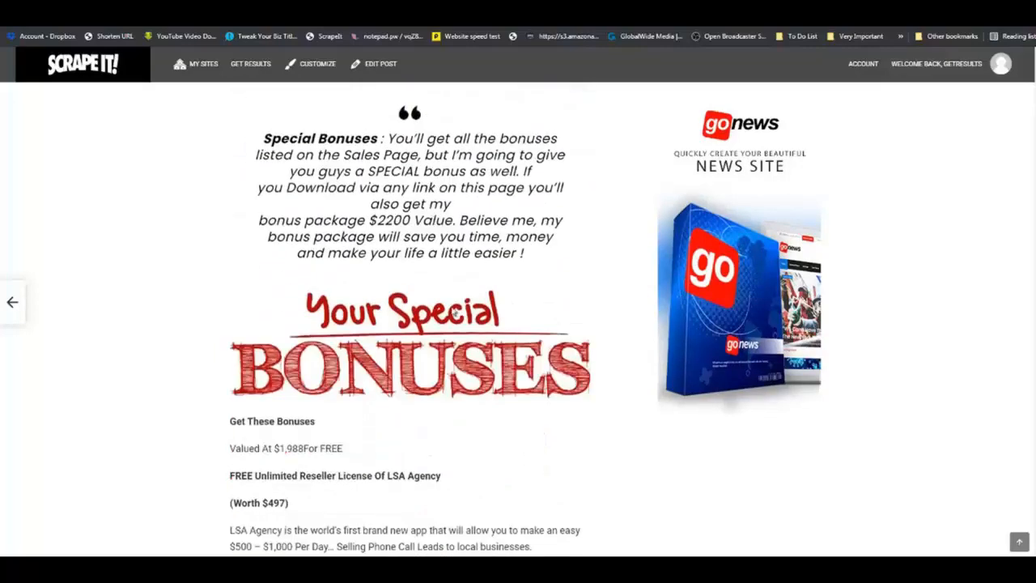
pyautogui.scroll(-9, 456, 311)
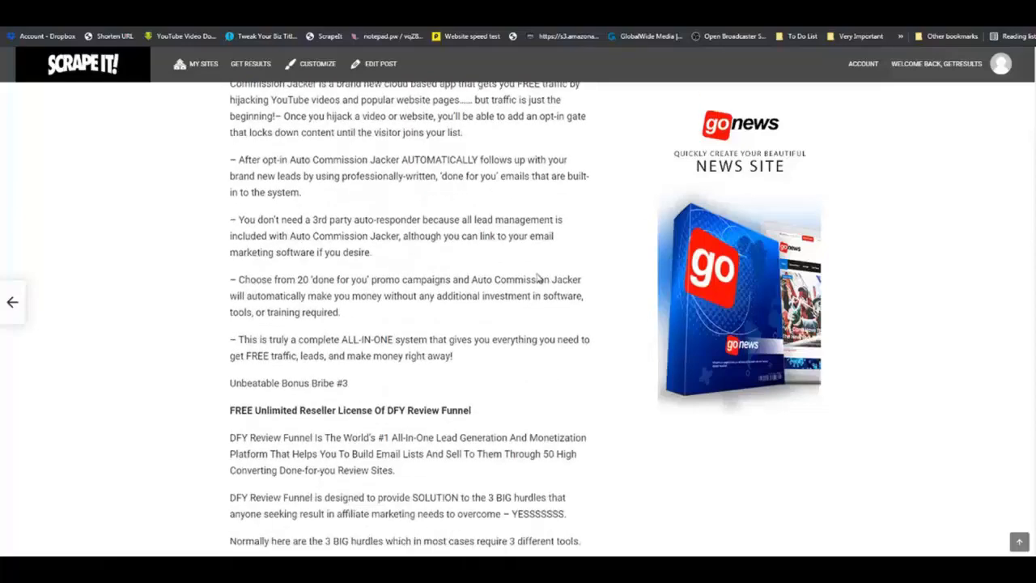
pyautogui.scroll(-5, 538, 275)
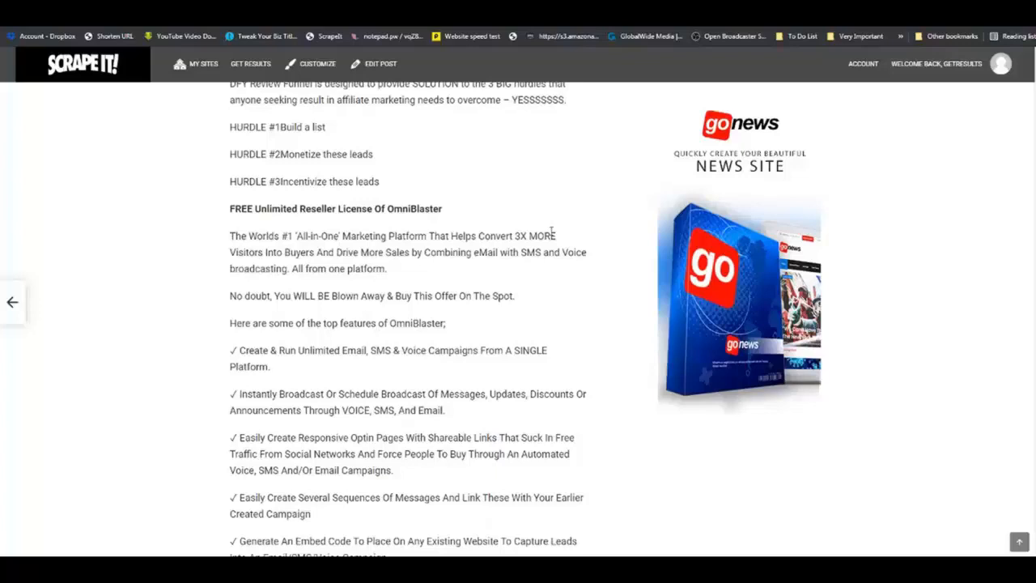
pyautogui.scroll(-2, 552, 232)
pyautogui.scroll(-7, 552, 233)
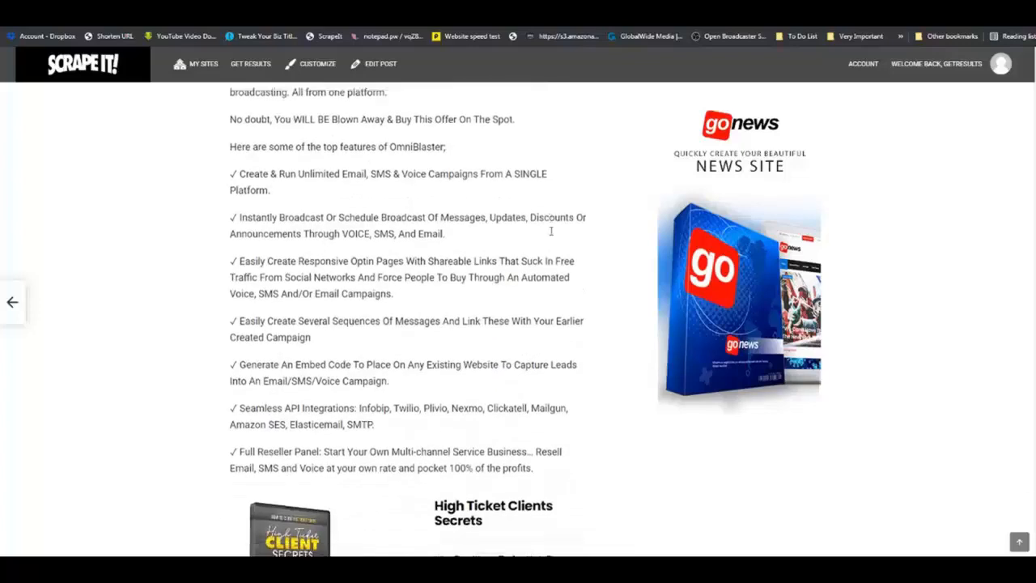
pyautogui.scroll(-4, 552, 233)
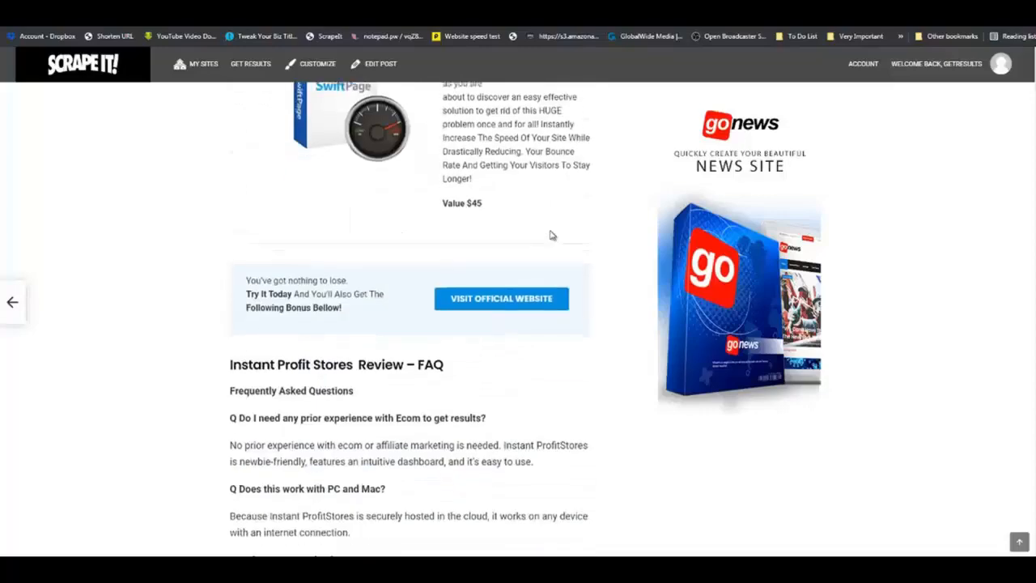